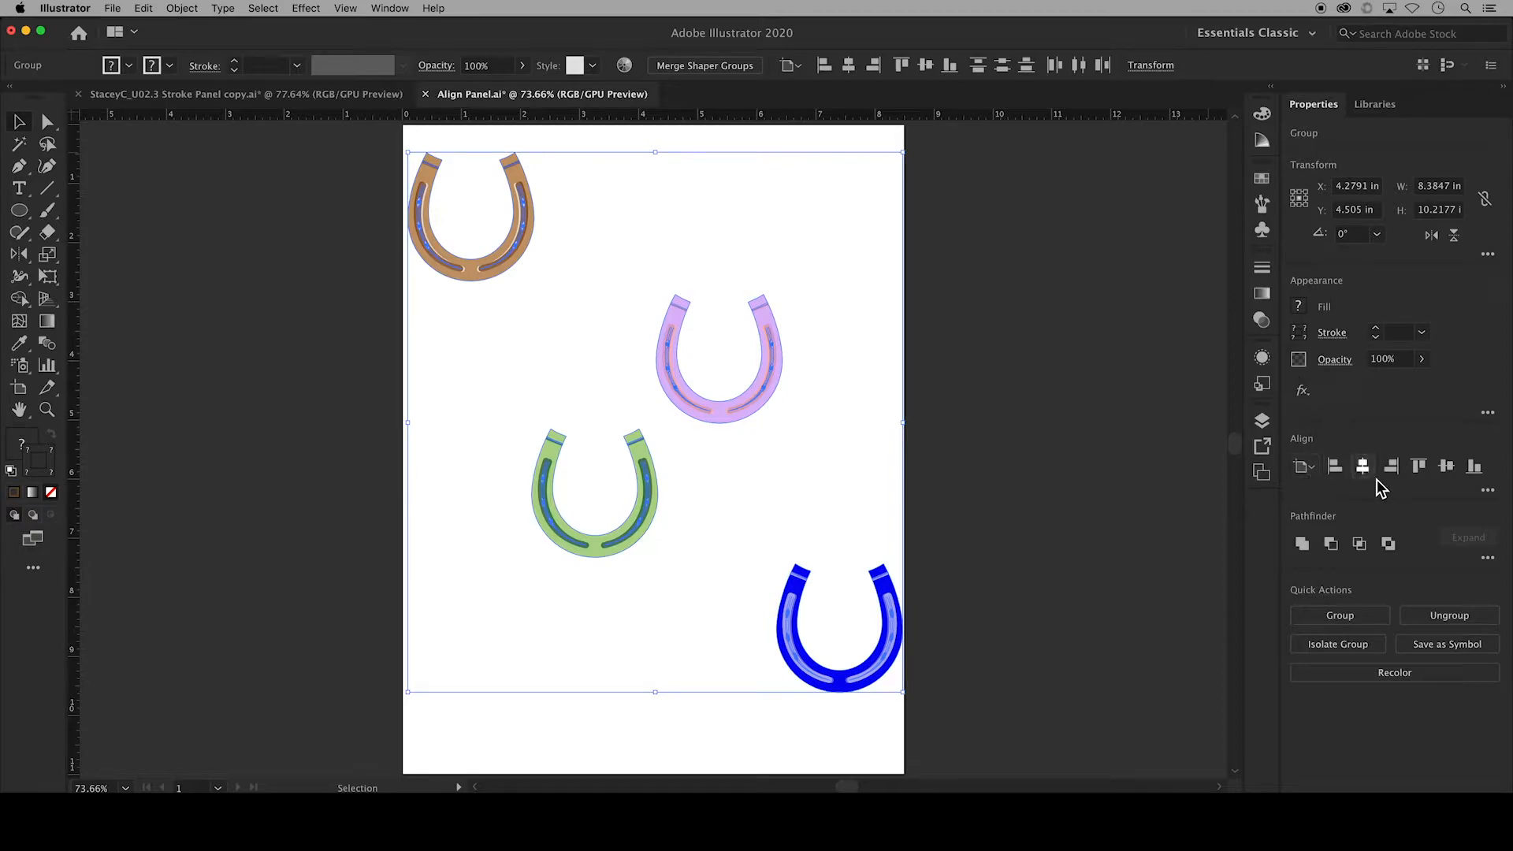
Show the full Align panel and set the alignment reference to Align to Artboard
click(1487, 490)
click(392, 10)
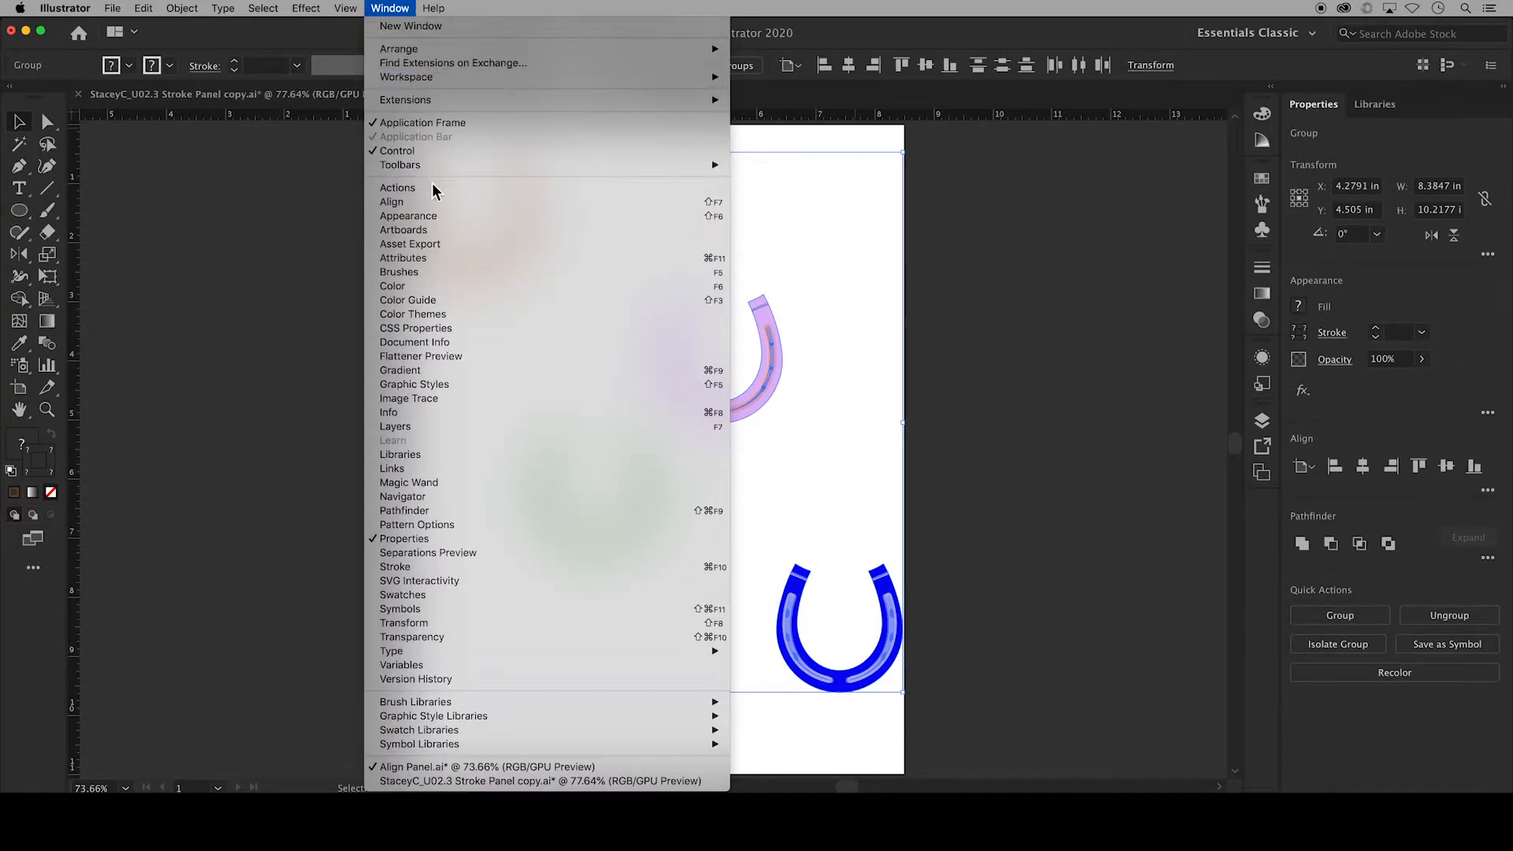
click(436, 208)
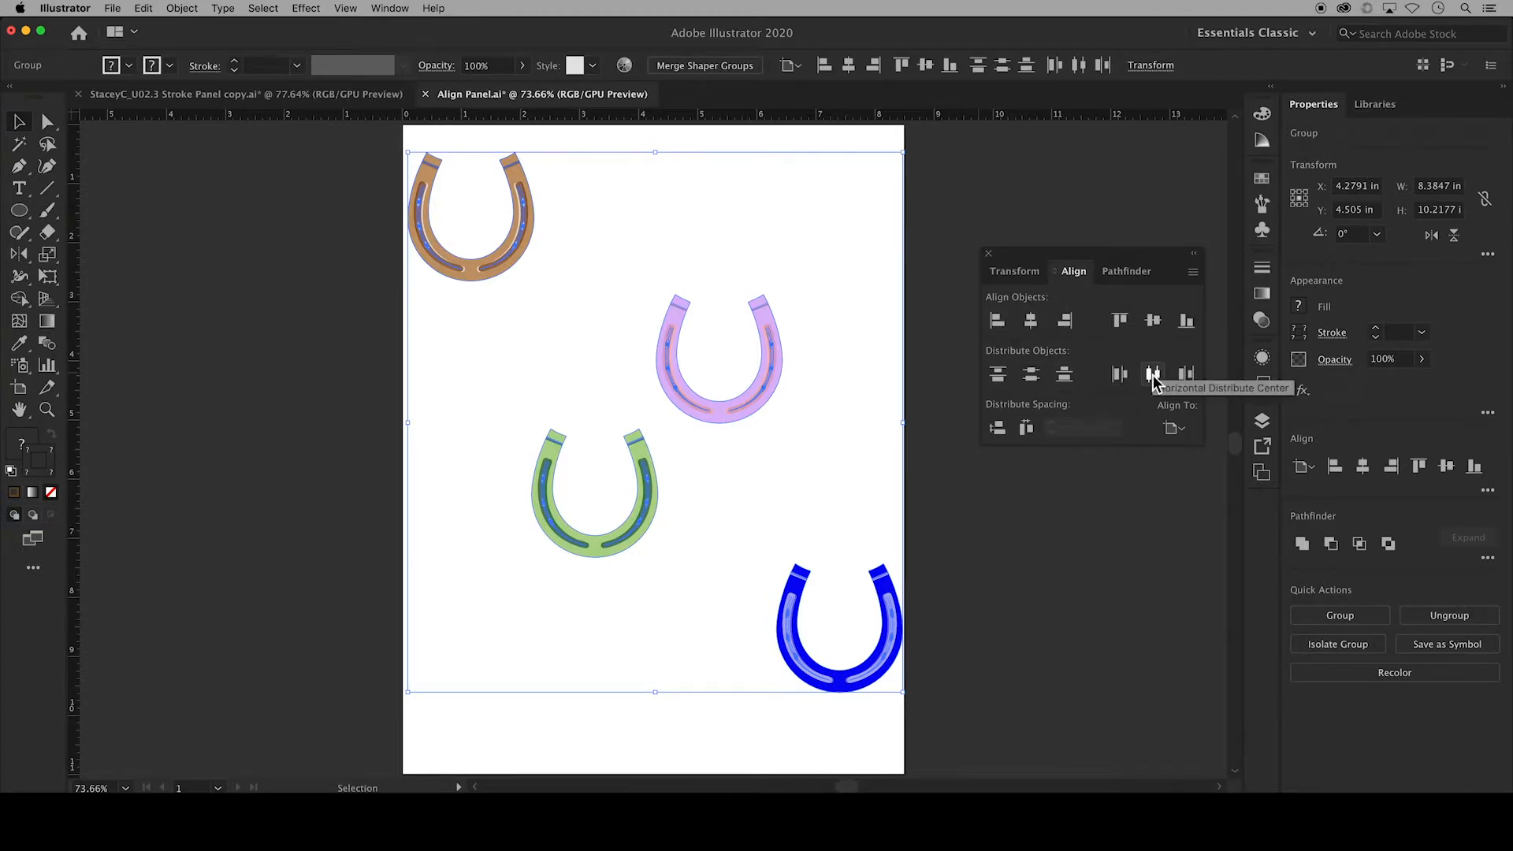
click(1174, 428)
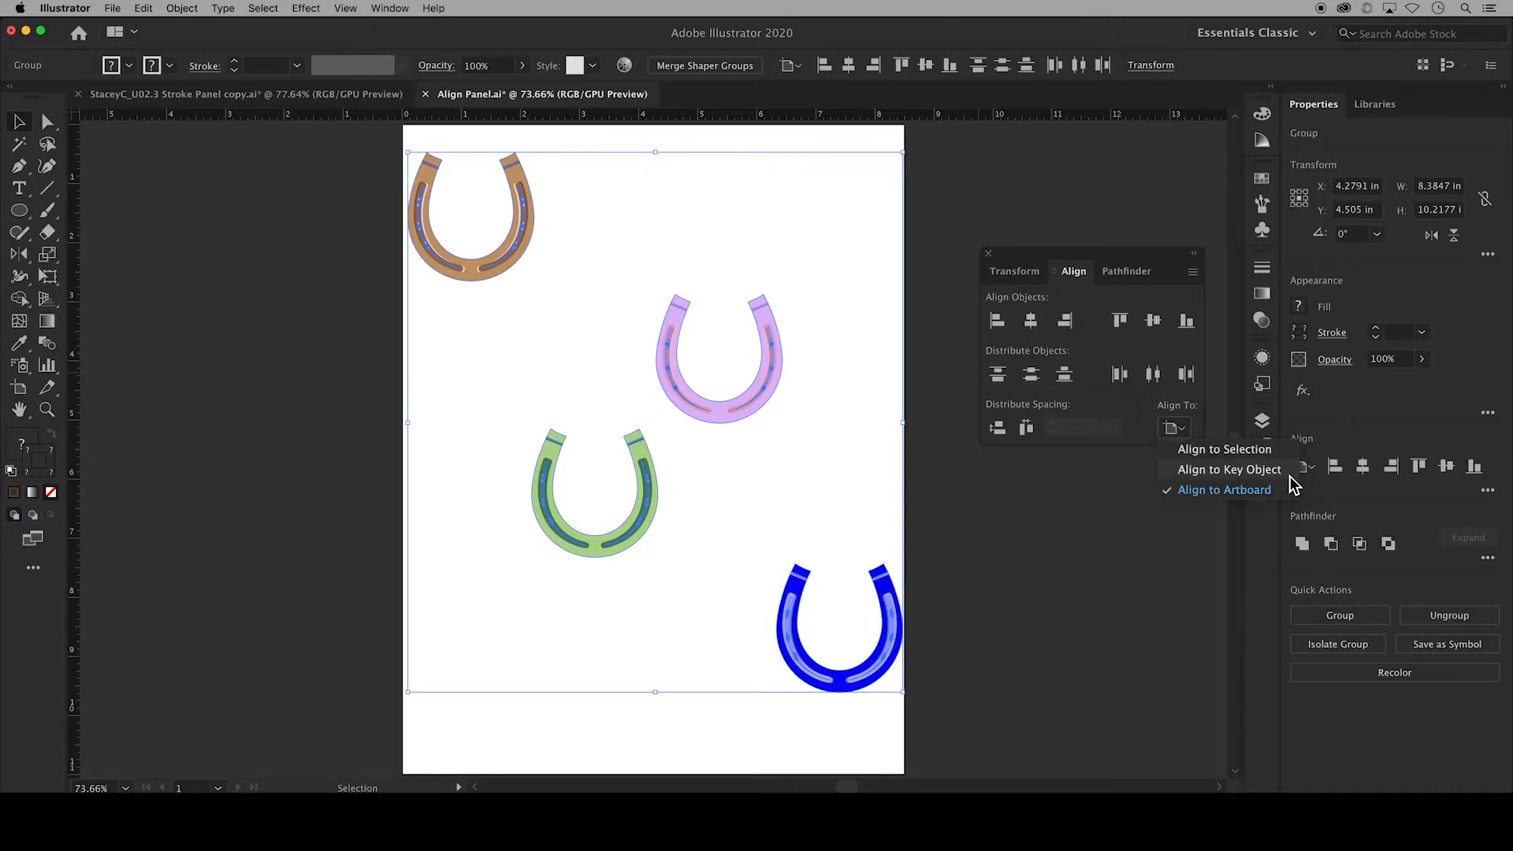
click(1214, 501)
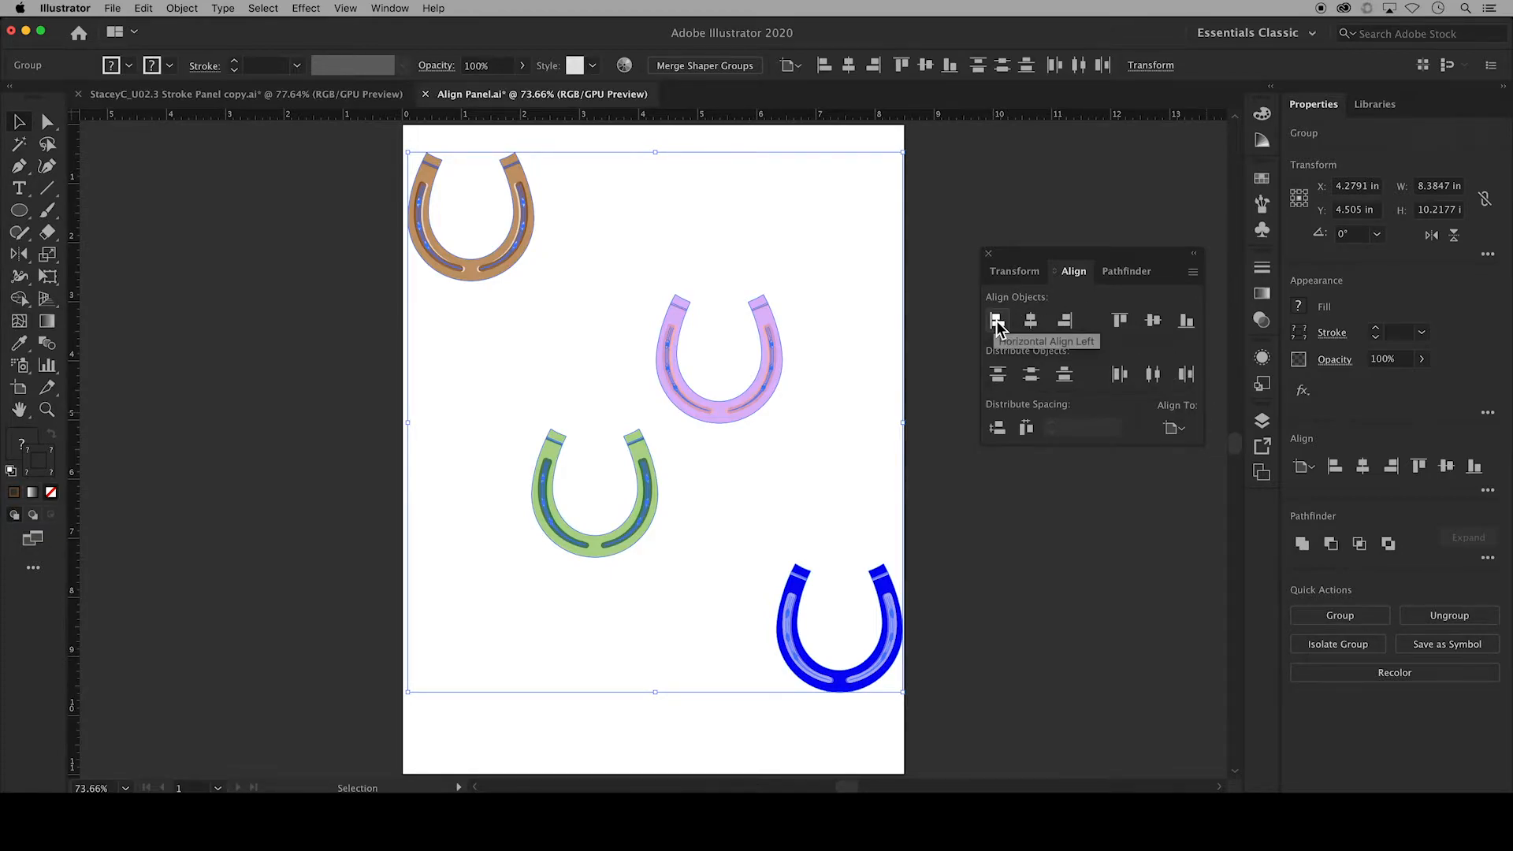
Try aligning the four horseshoes to the artboard's left edge and then its horizontal centre, undoing each alignment
click(996, 322)
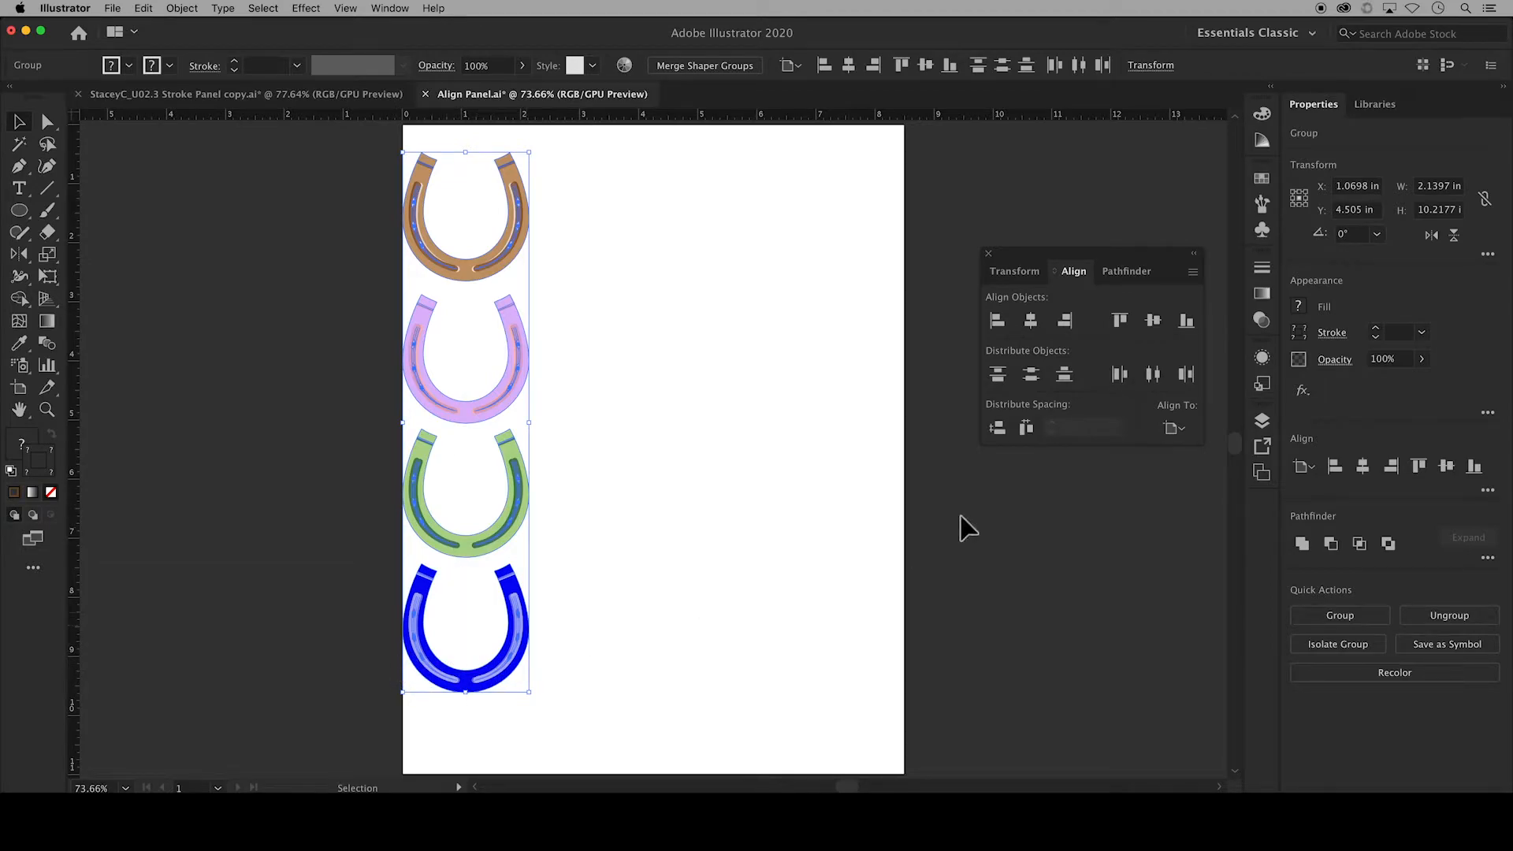
key(super+z)
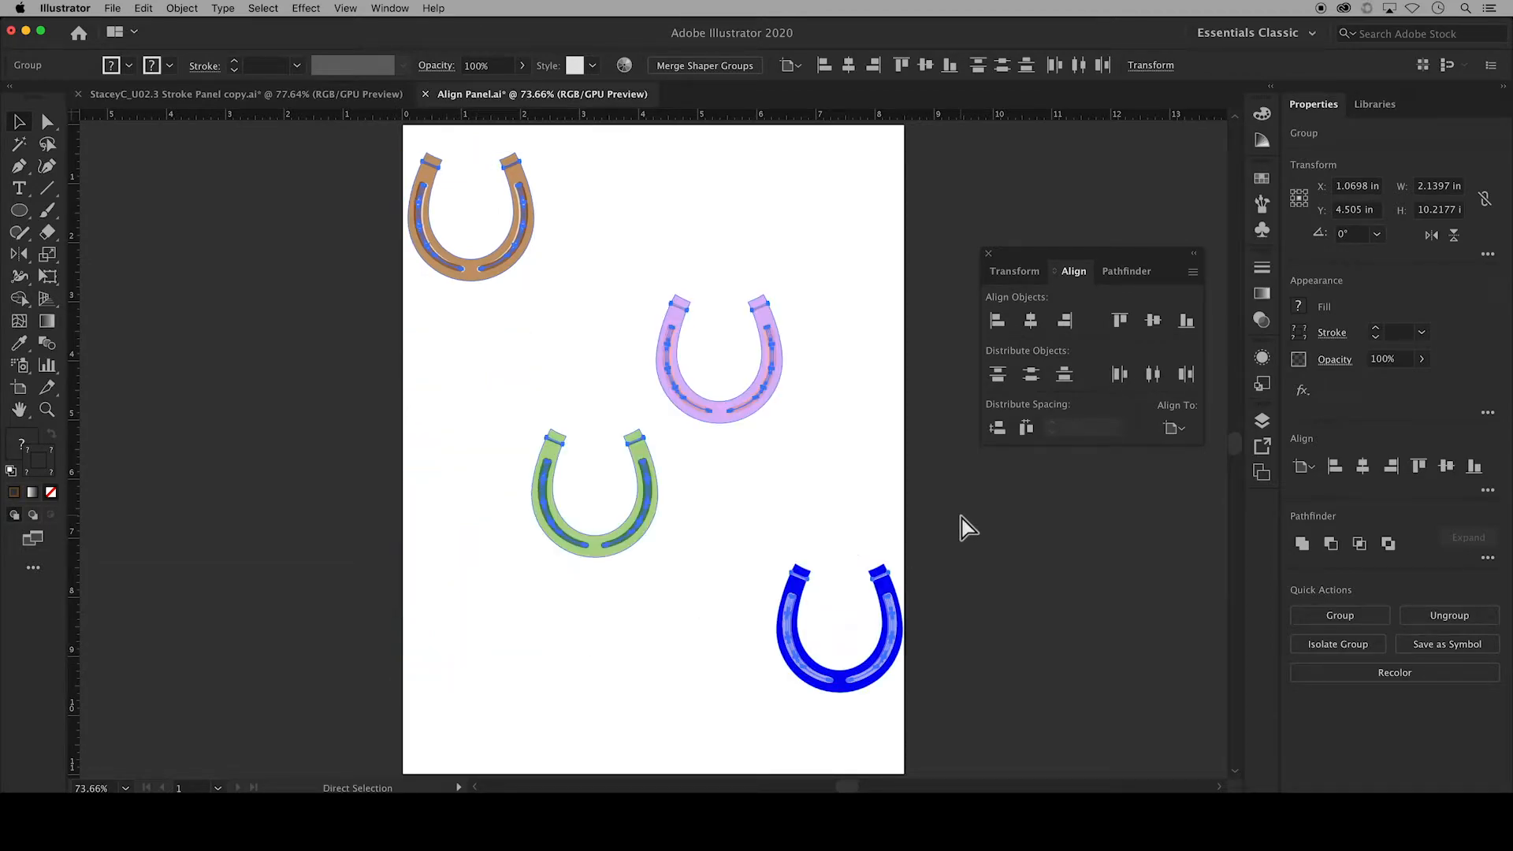
click(1031, 320)
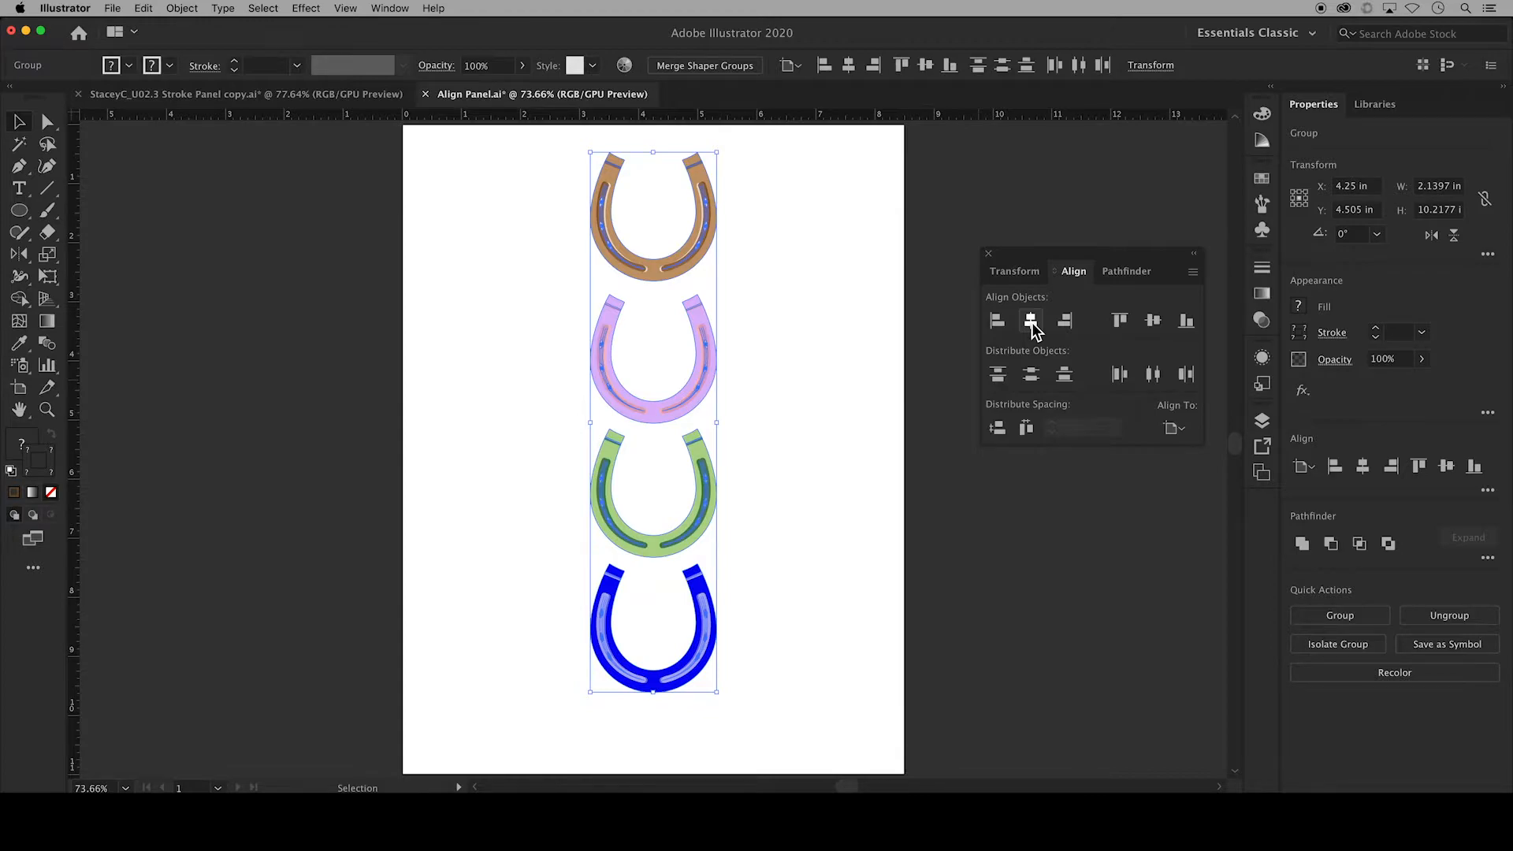
key(a)
key(super+z)
key(v)
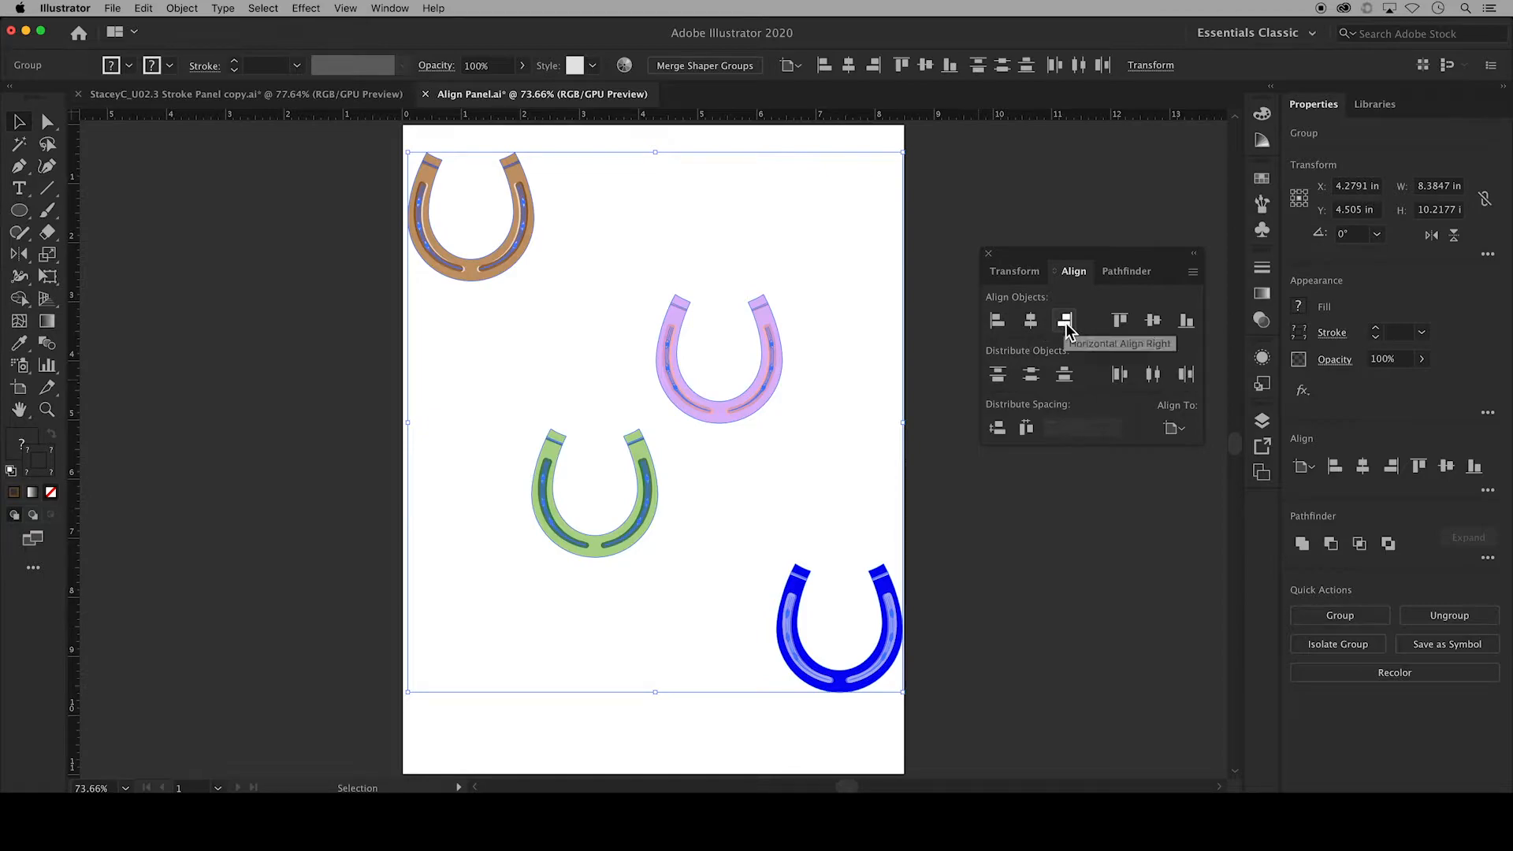
Try aligning the four horseshoes to the artboard's right edge and then its top edge, undoing each alignment
click(1066, 322)
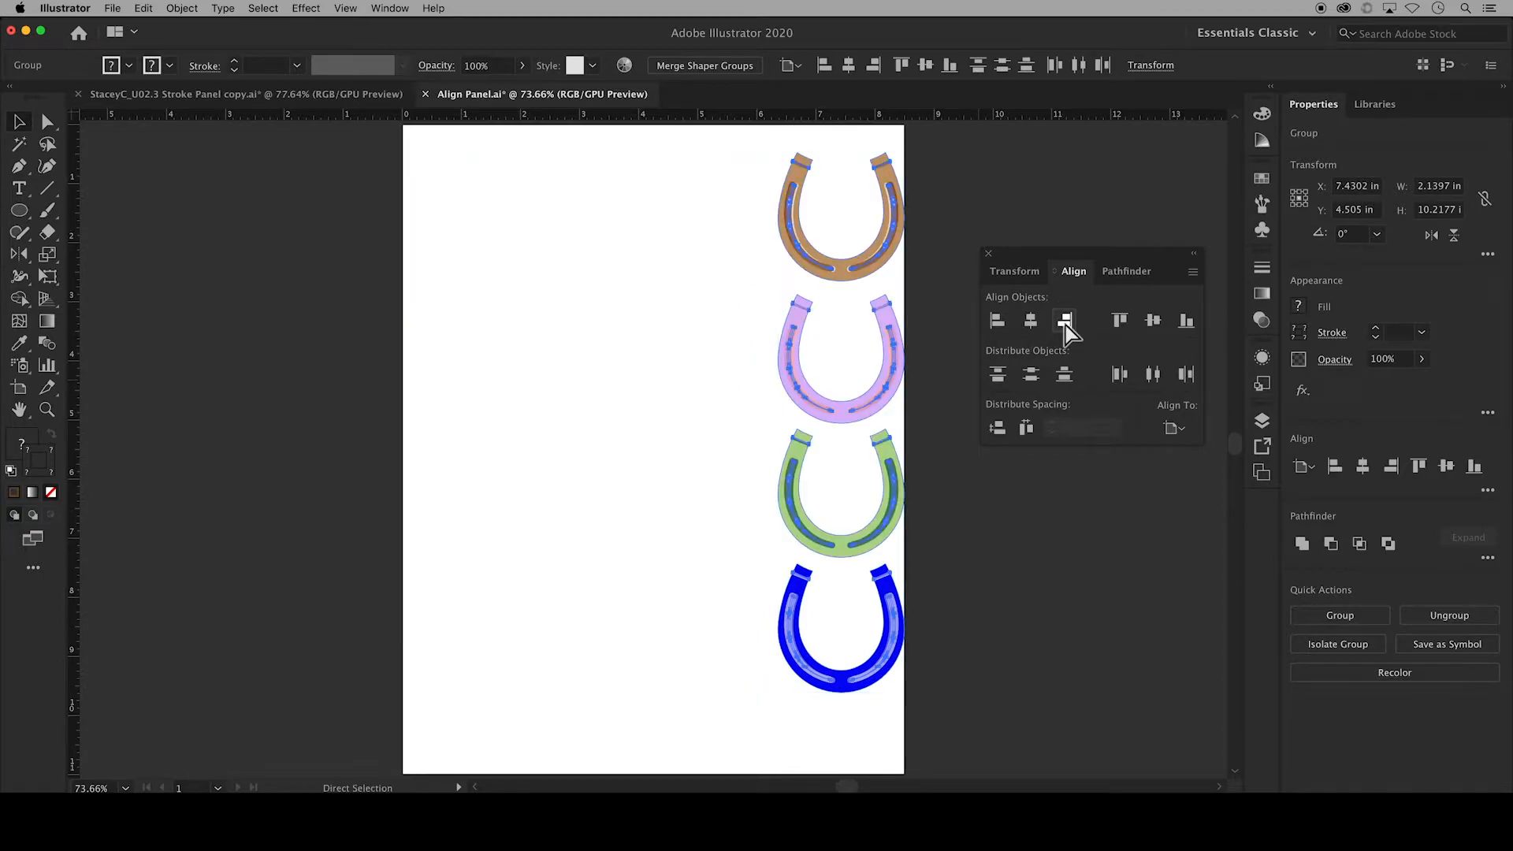
key(super+z)
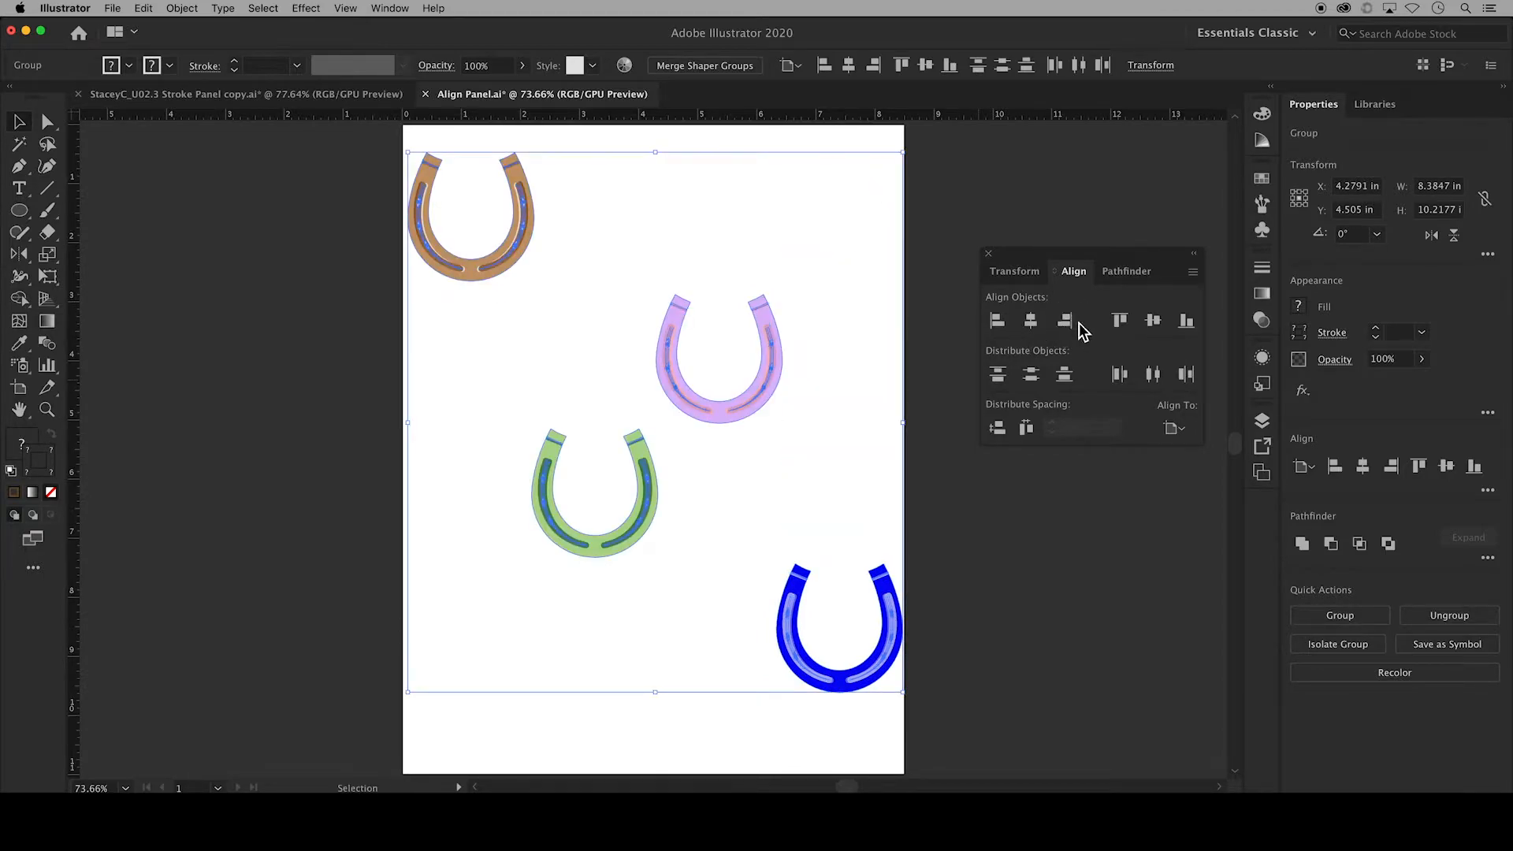
click(1120, 321)
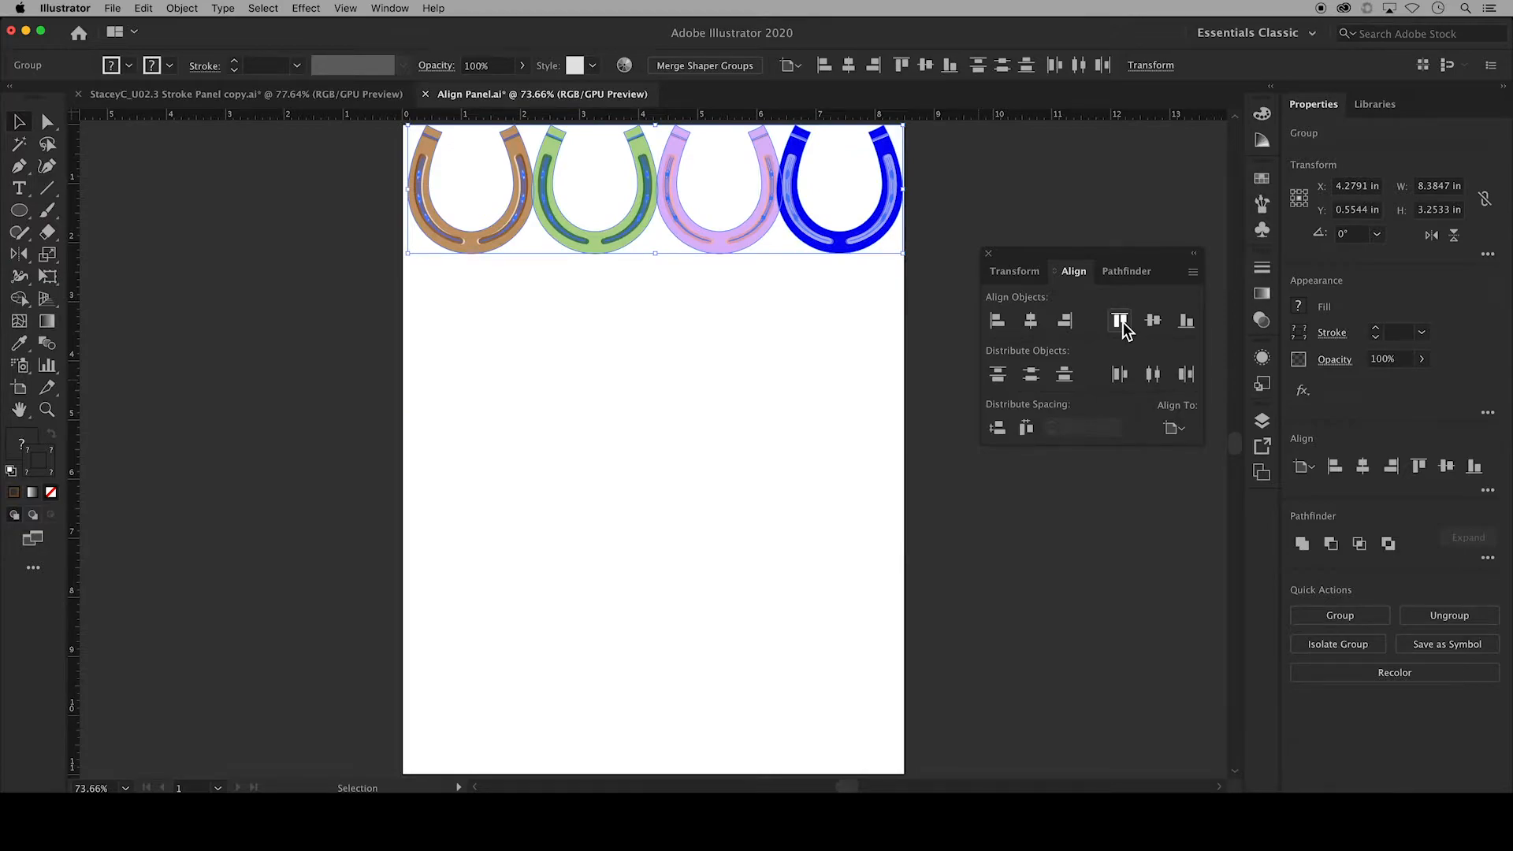
key(super+z)
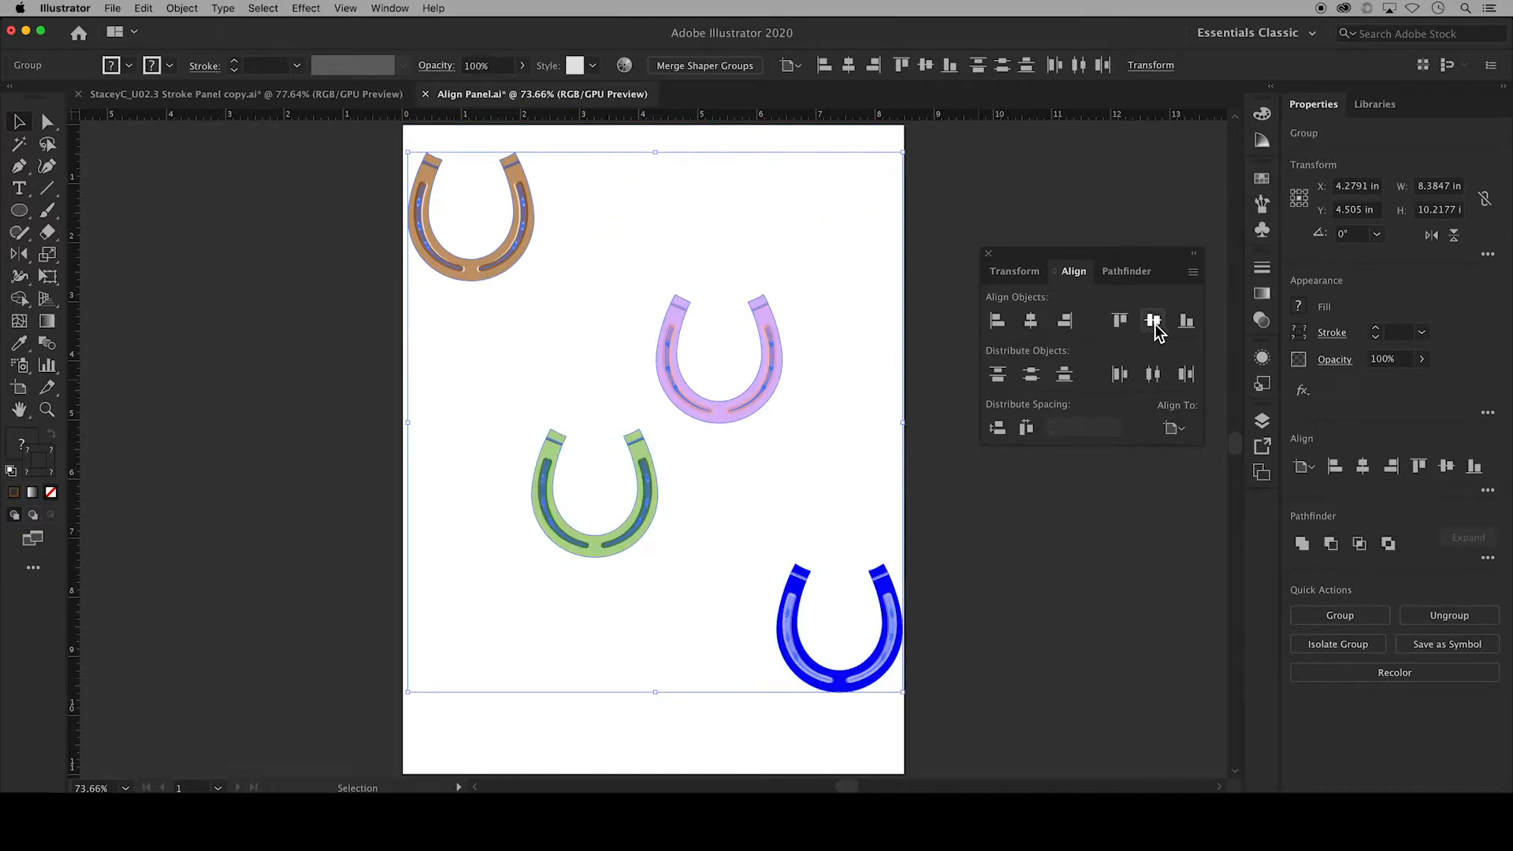
Try aligning the four horseshoes to the artboard's vertical centre and then its bottom edge, undoing each alignment
click(1155, 324)
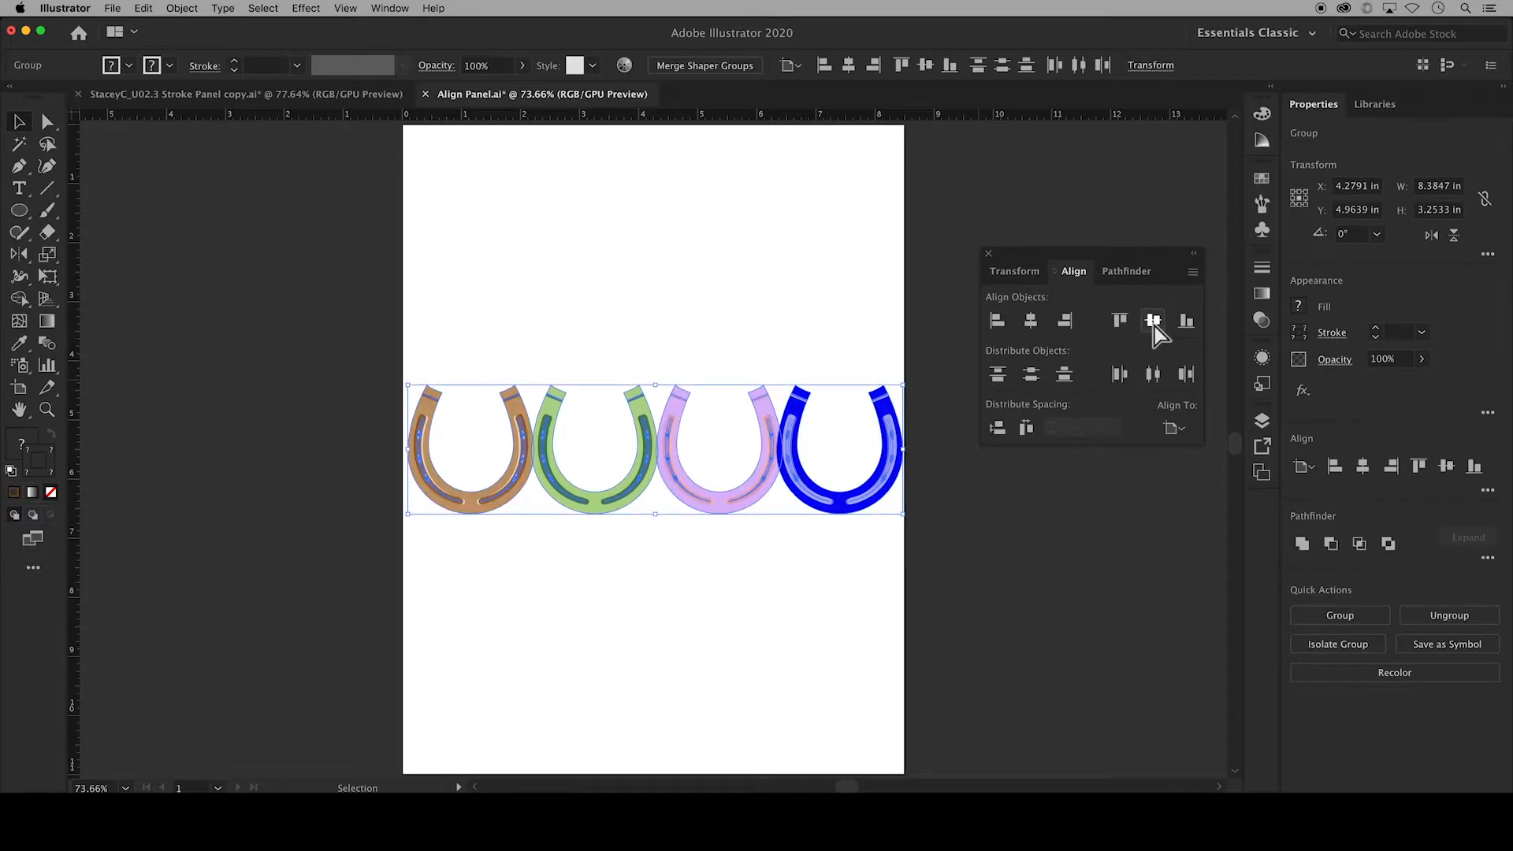
key(super+z)
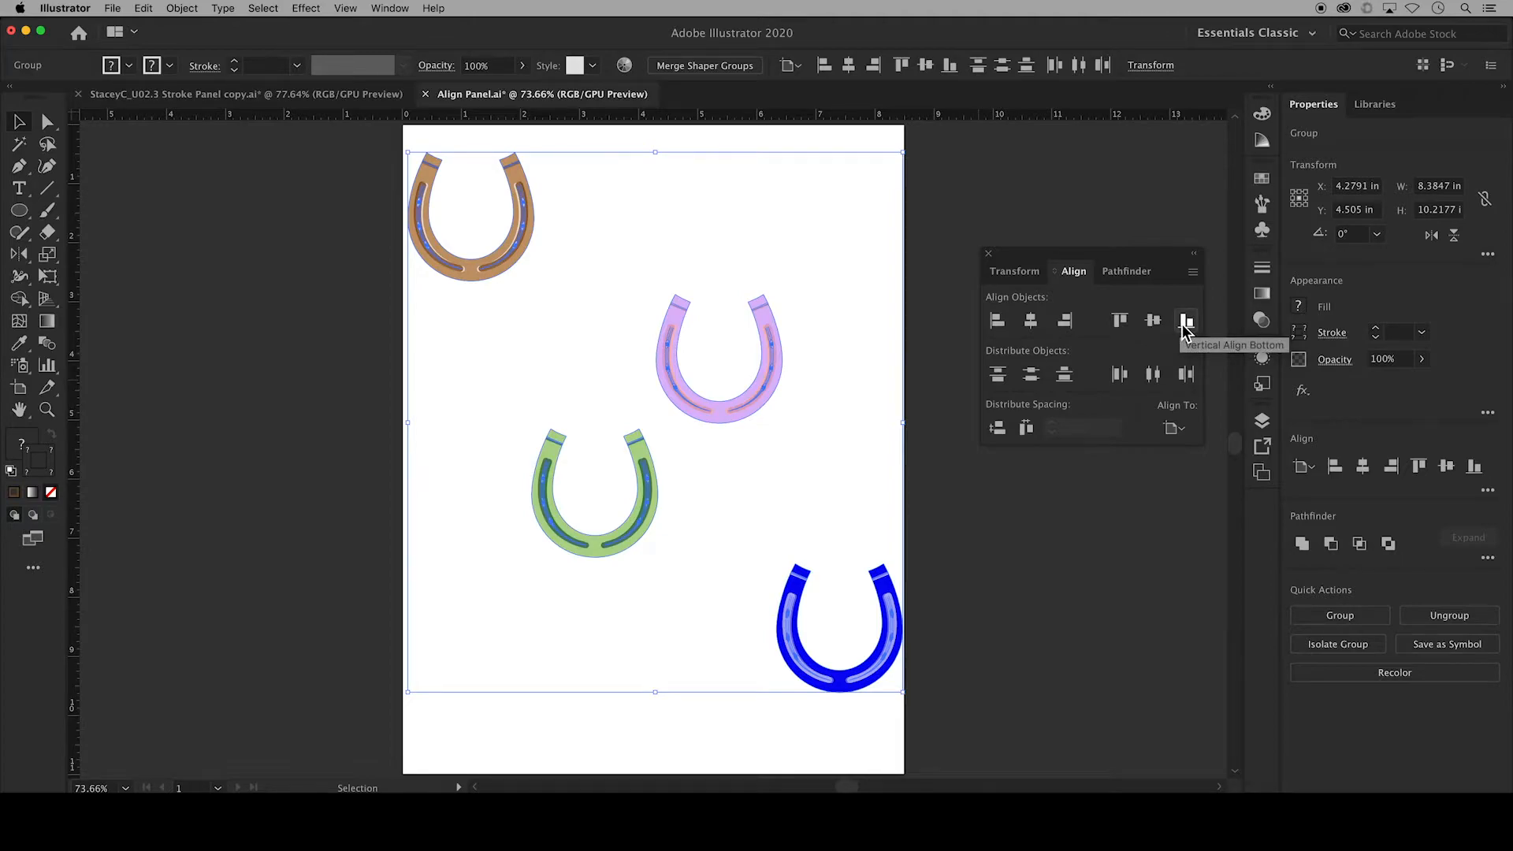
click(1186, 330)
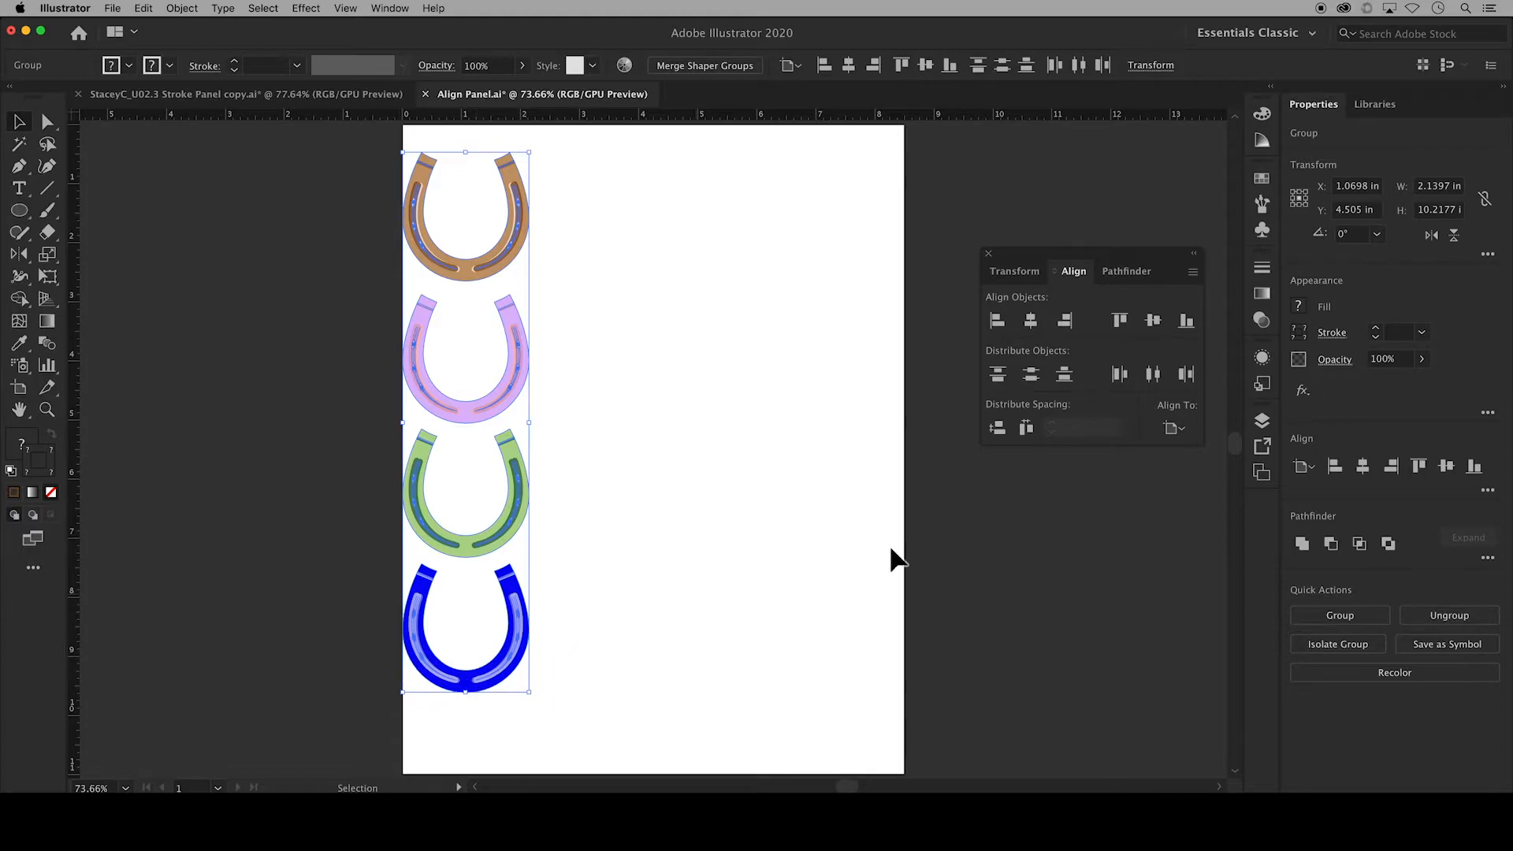
click(1186, 323)
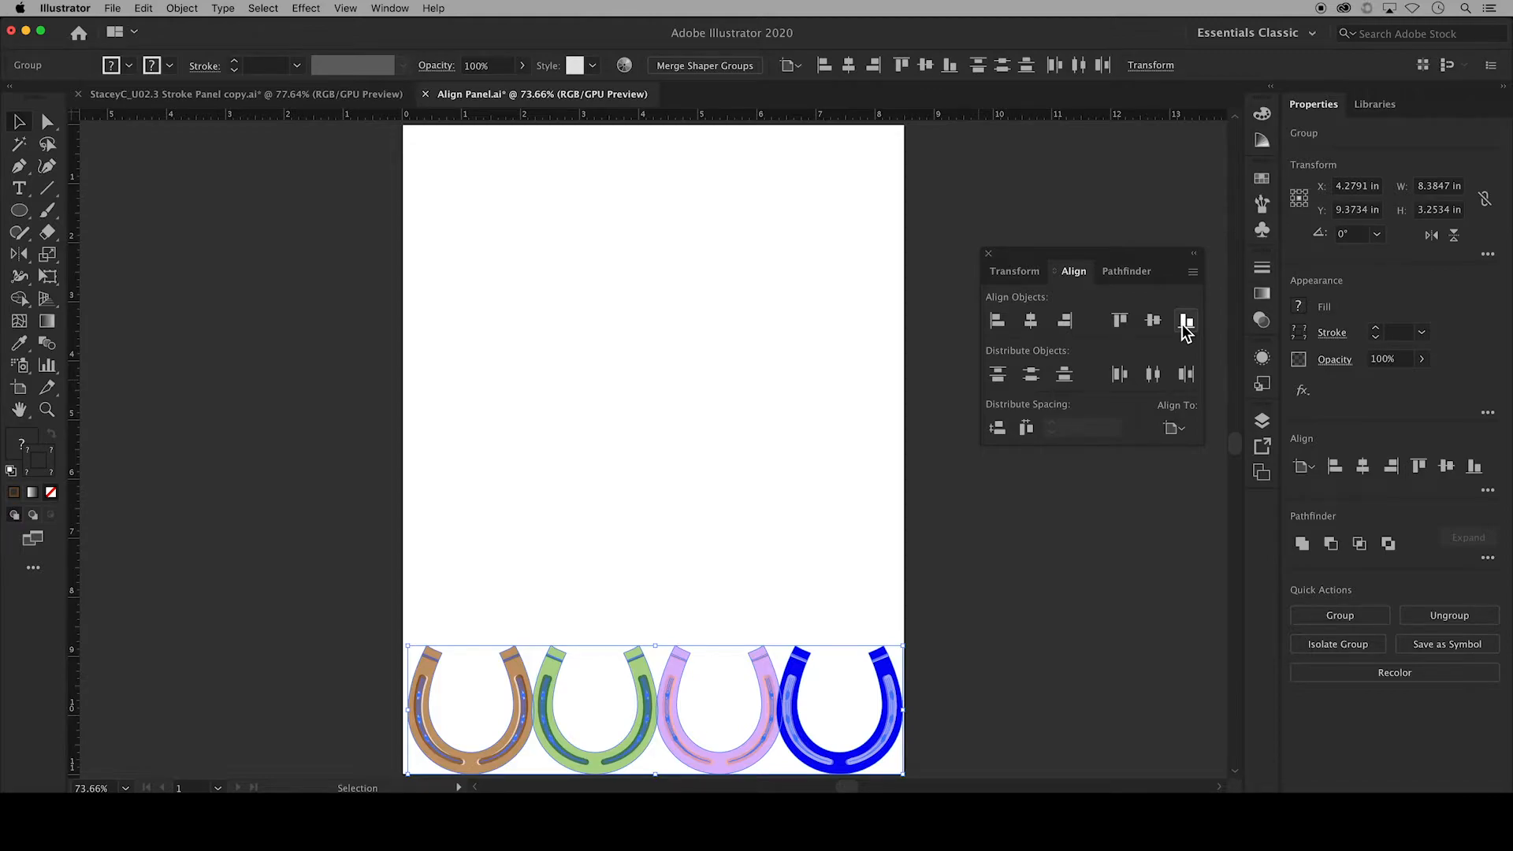
key(super+z)
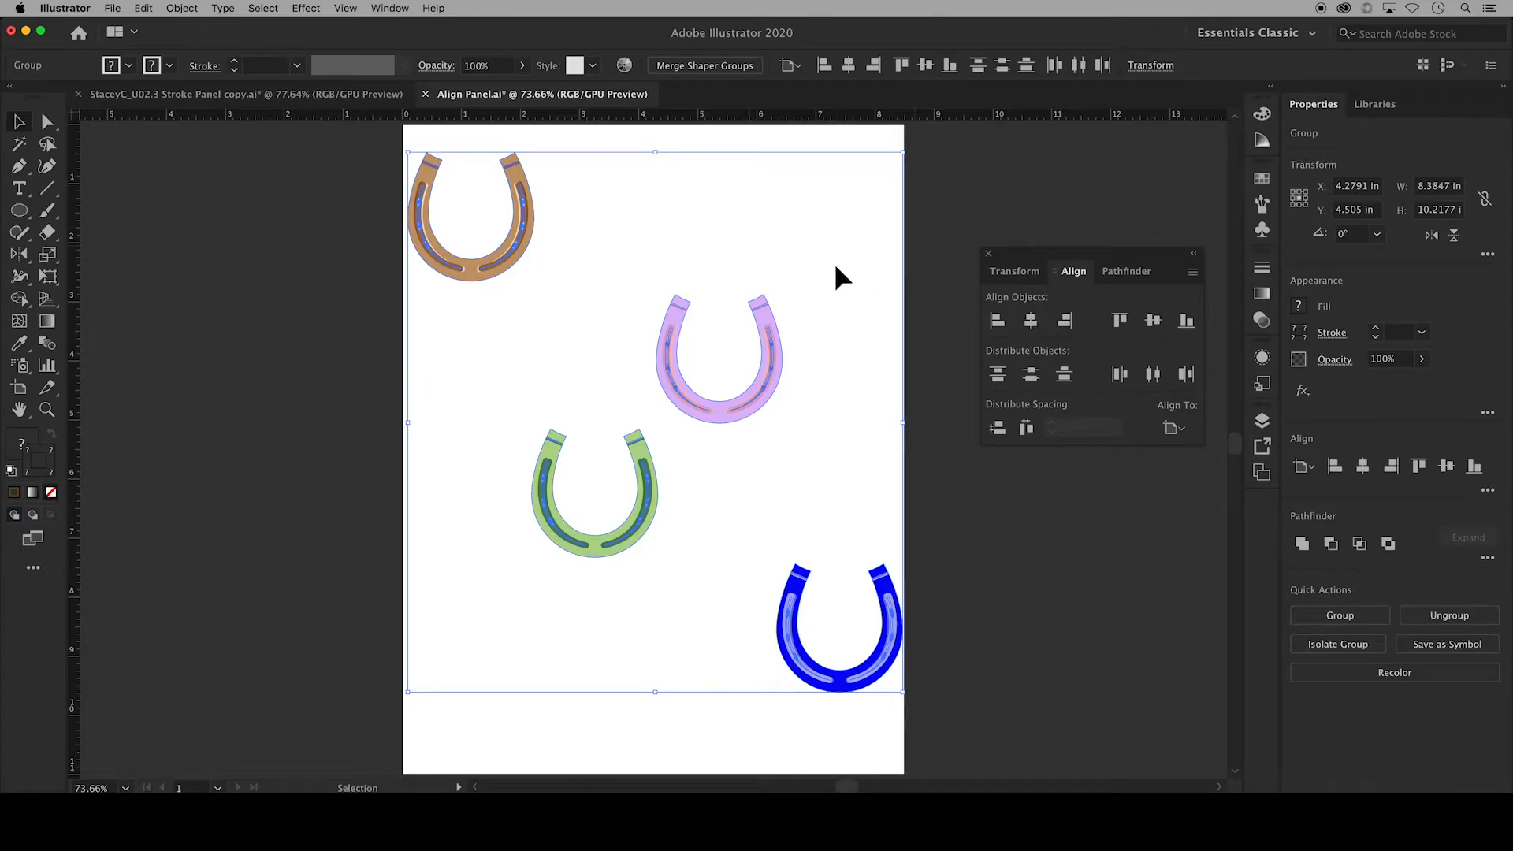
Centre the horseshoes horizontally on the artboard, then try centring them vertically and undo only the vertical alignment
click(1032, 325)
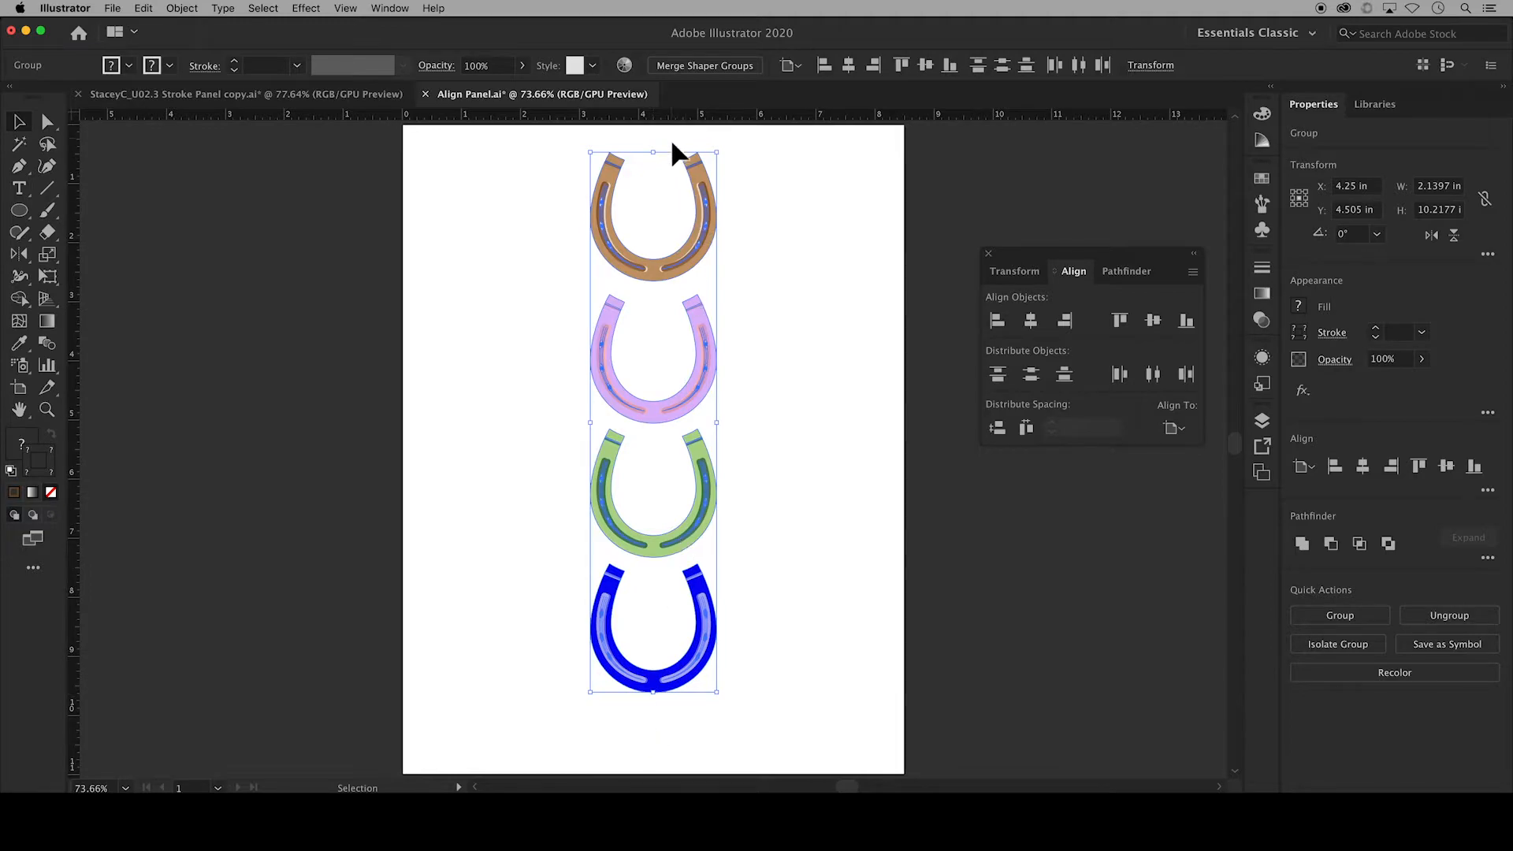
click(1153, 320)
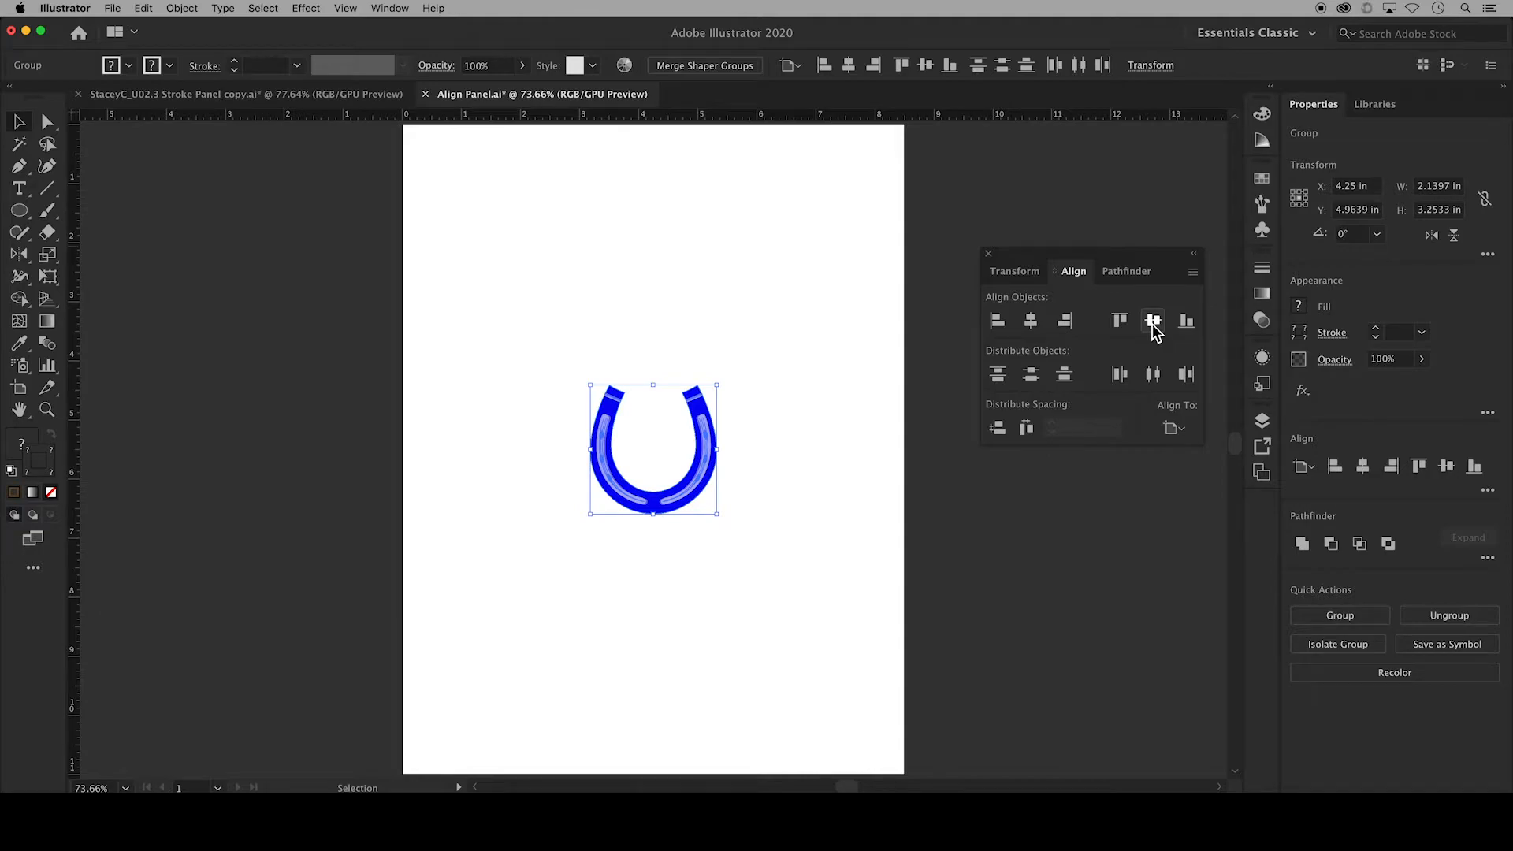
key(super+z)
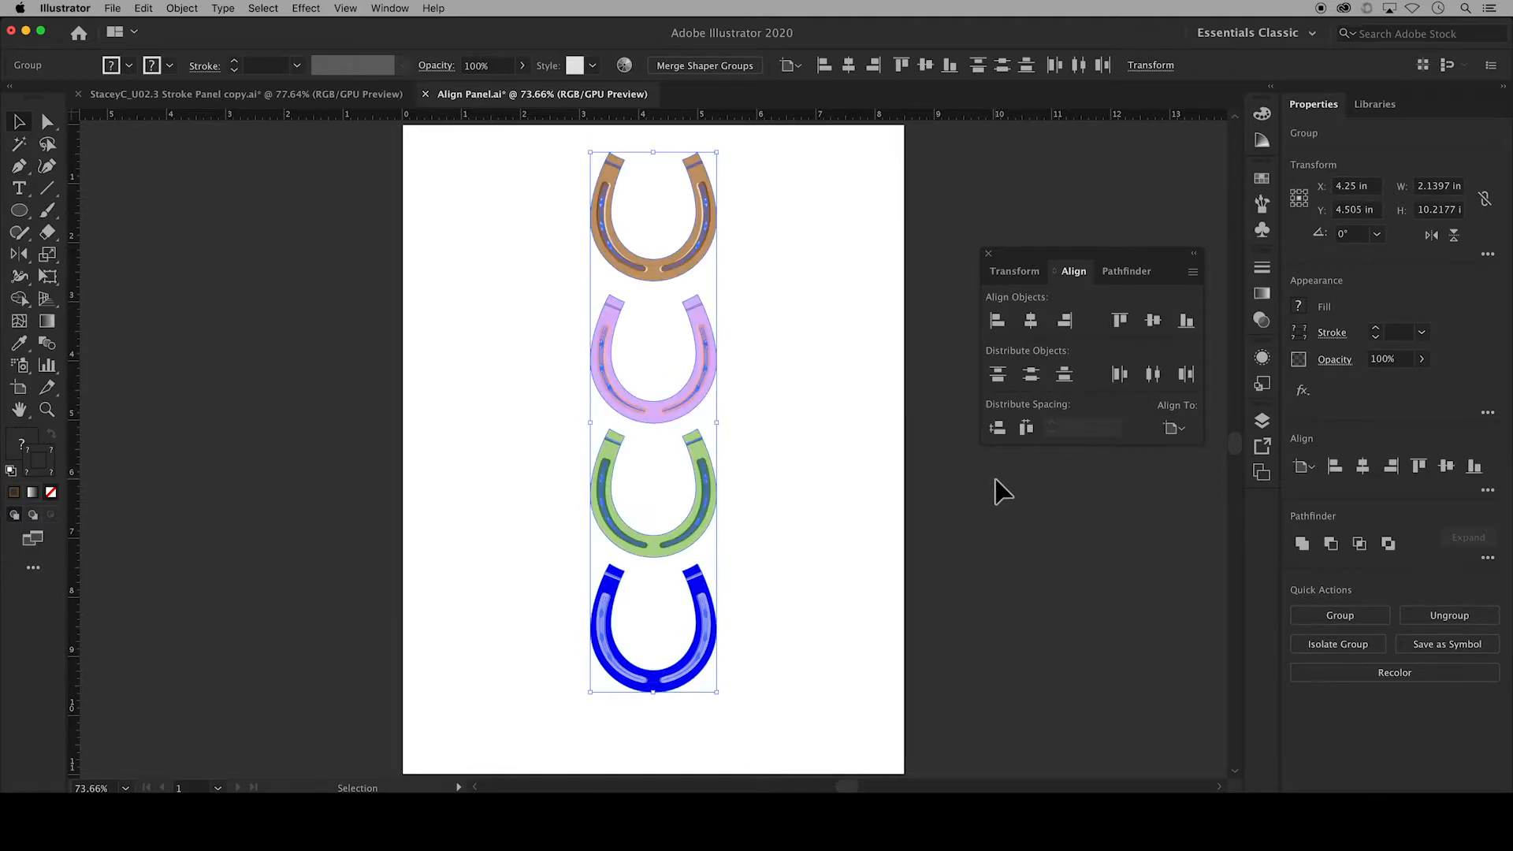
Group the four horseshoes and centre the group vertically on the artboard
right_click(686, 498)
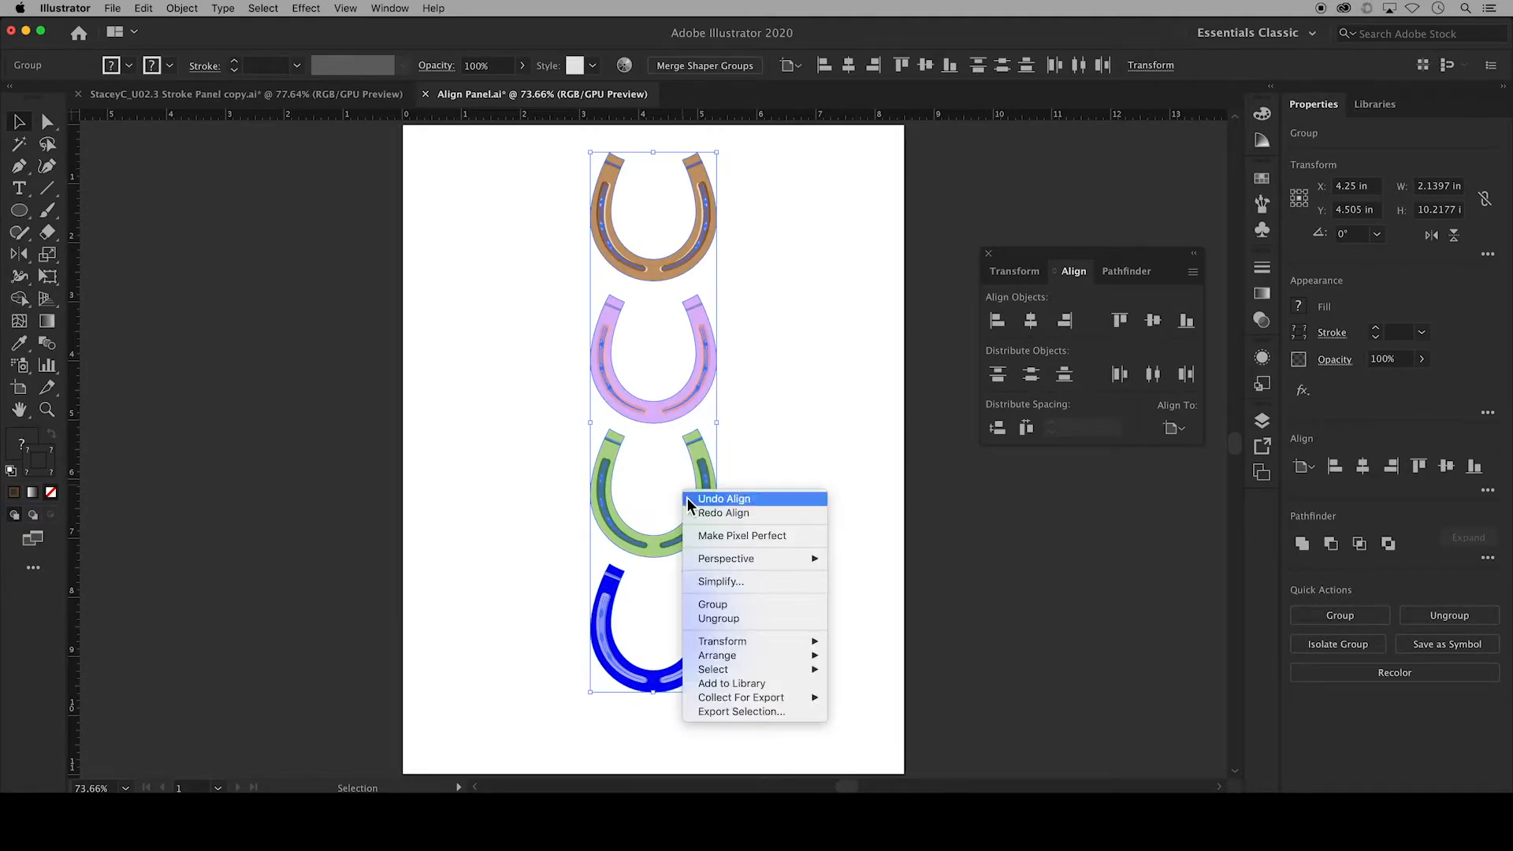
click(716, 606)
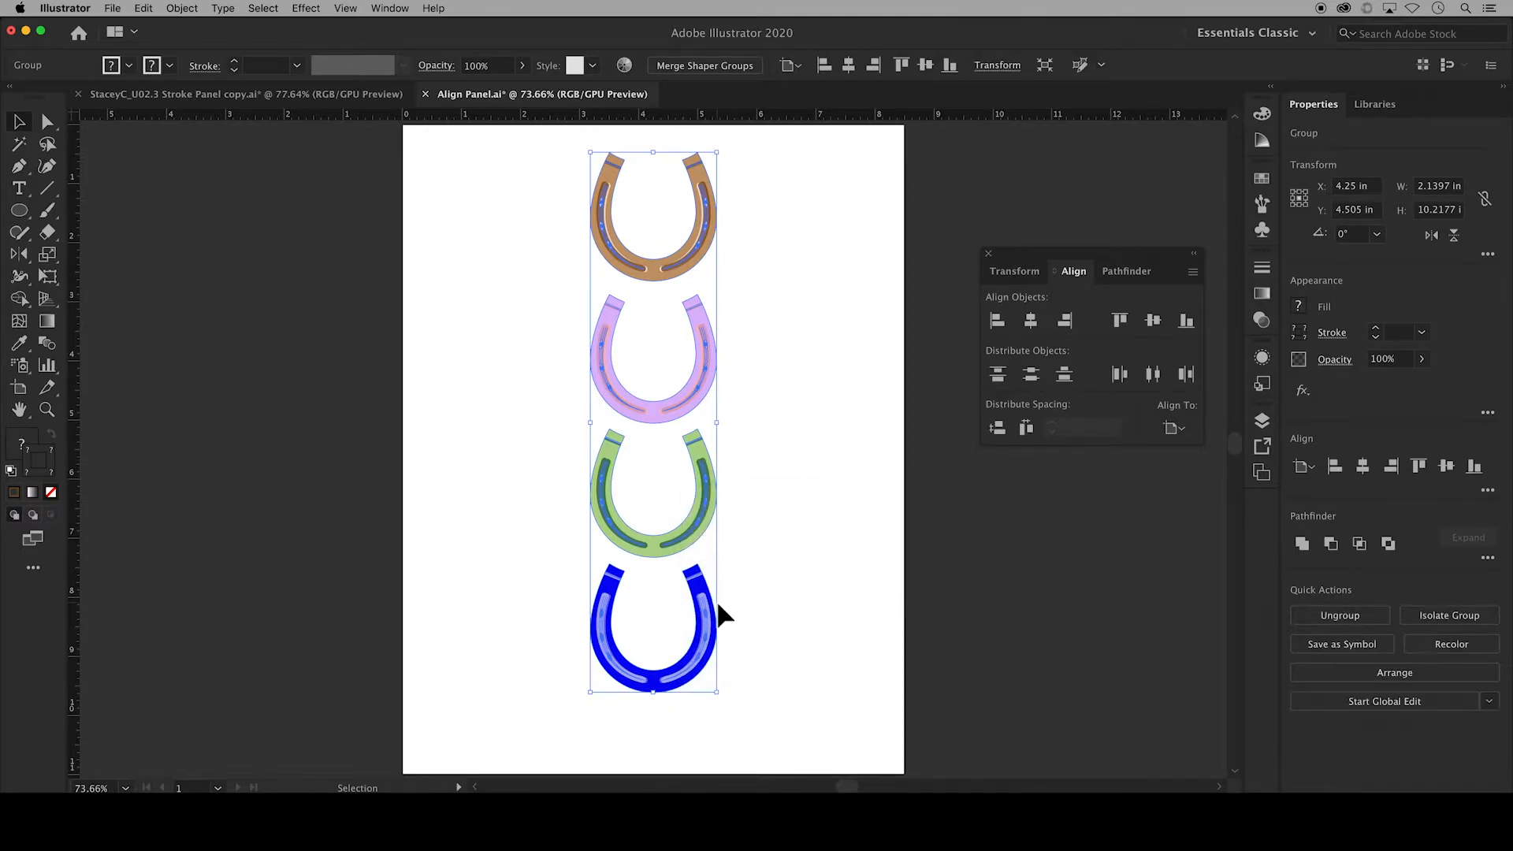
click(1156, 320)
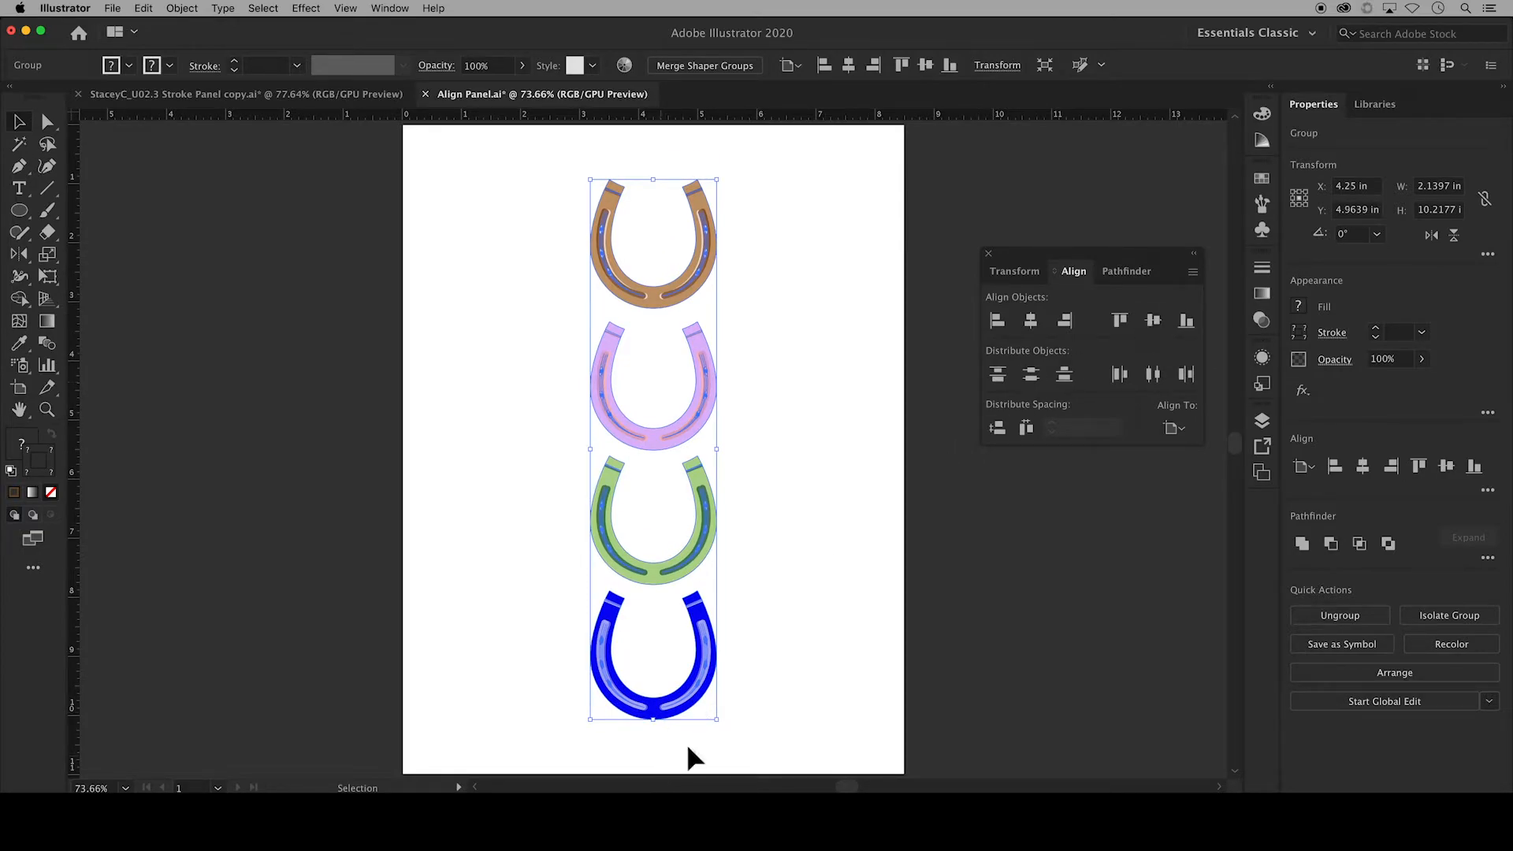
Undo the recent alignment changes until the horseshoes are spread diagonally from the artboard's top-left to bottom-right corner
key(super+z)
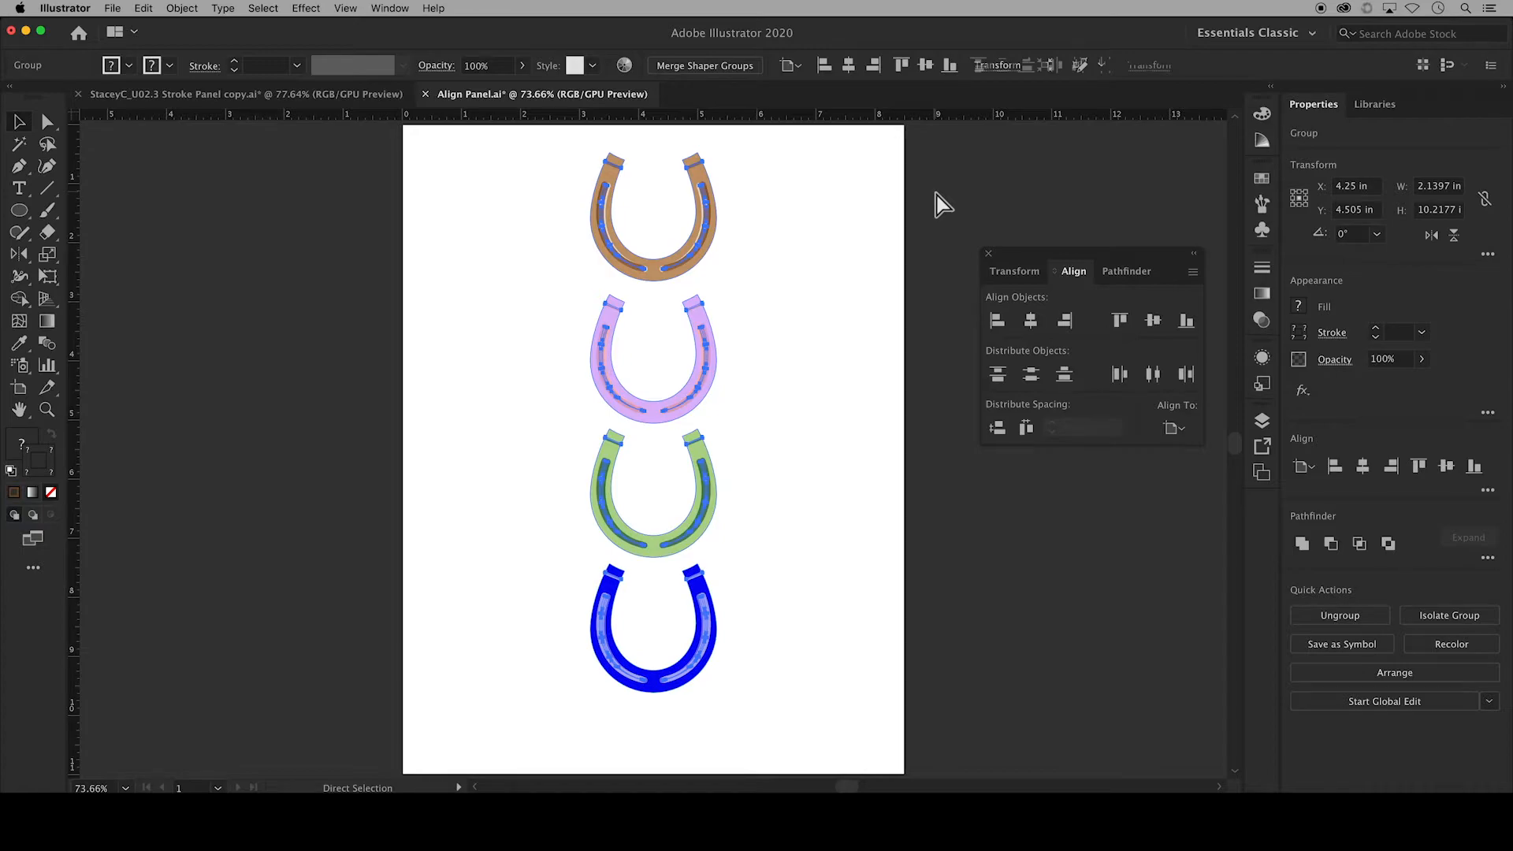
key(super+z)
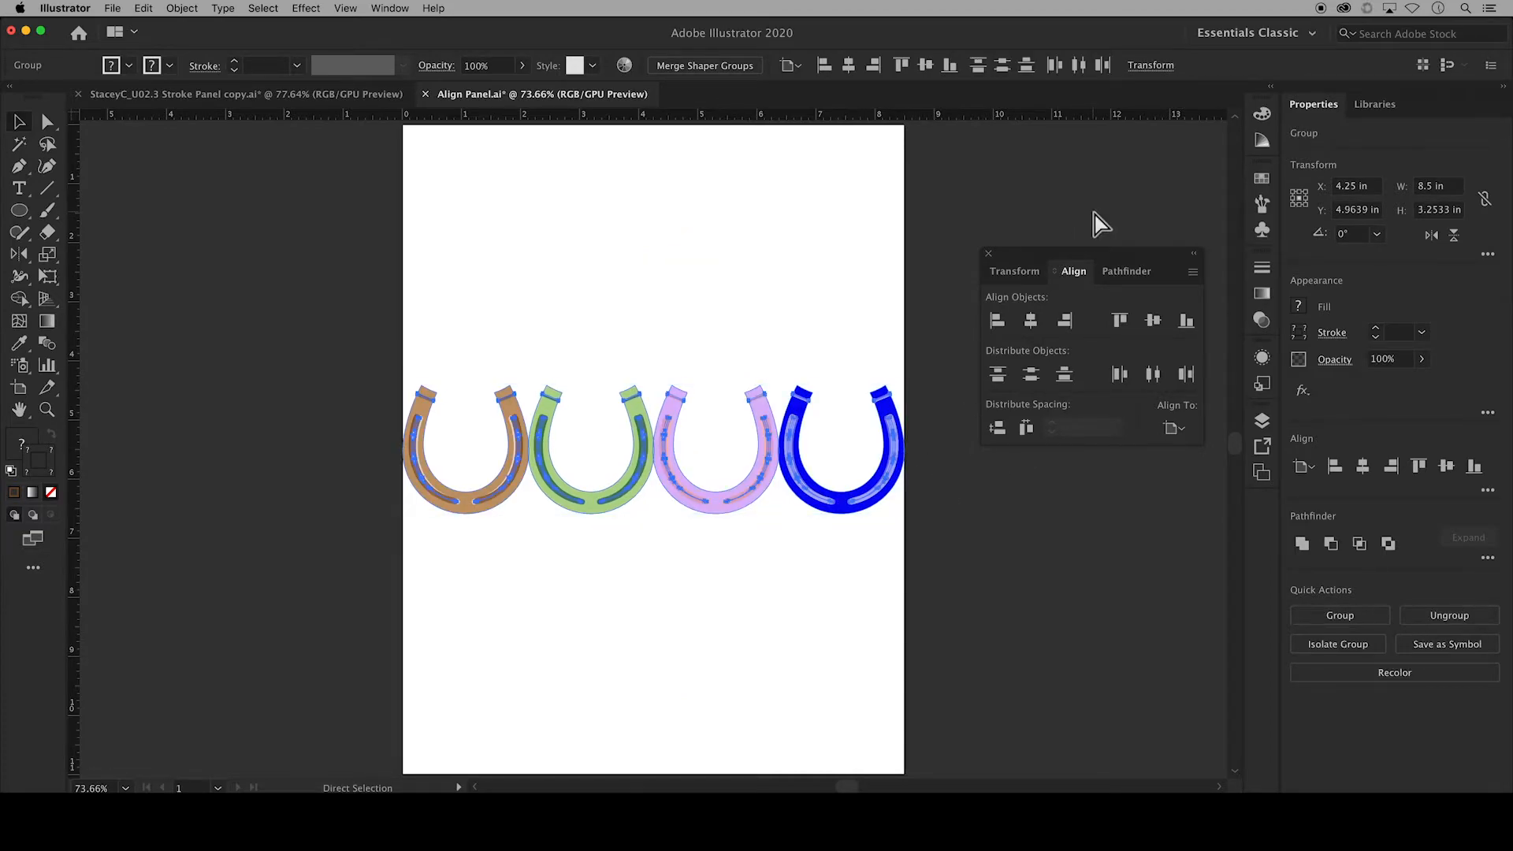
key(super+z)
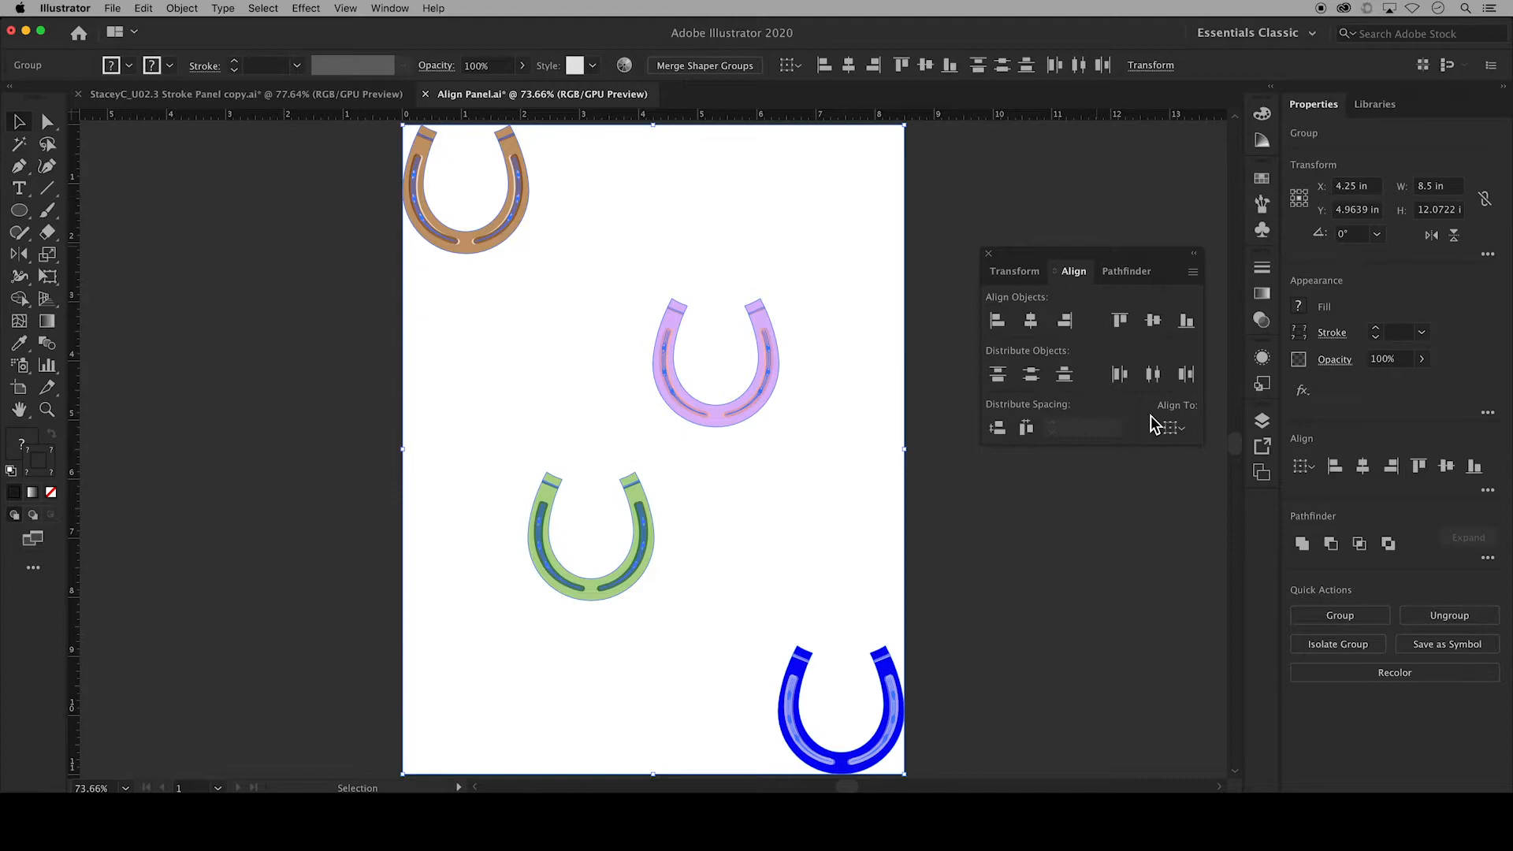
Switch to Align to Key Object, try the green and pink horseshoes as key object, and clear the selection
click(1172, 428)
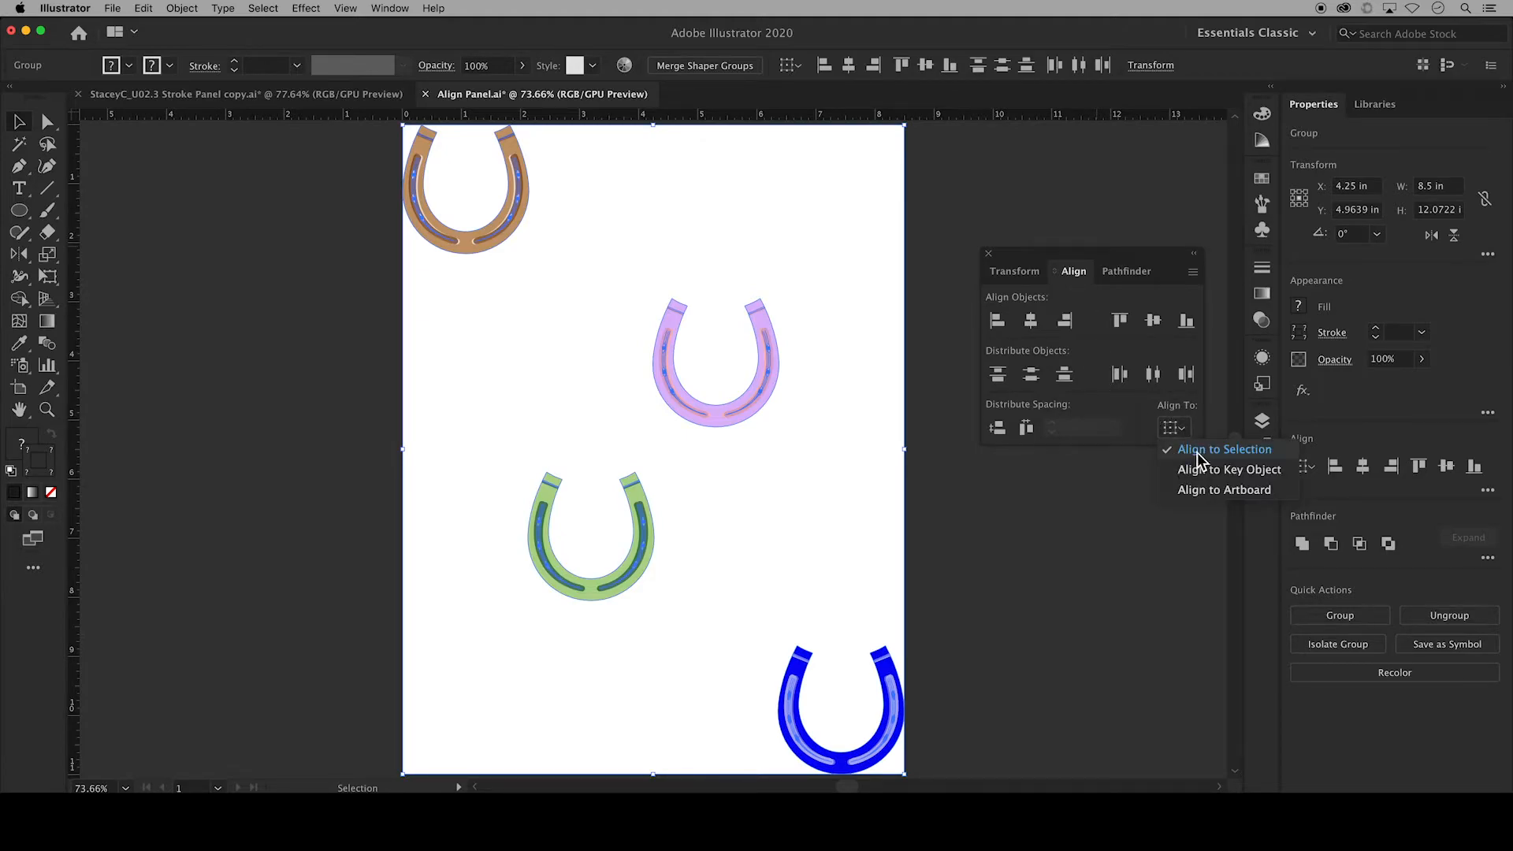
click(1277, 475)
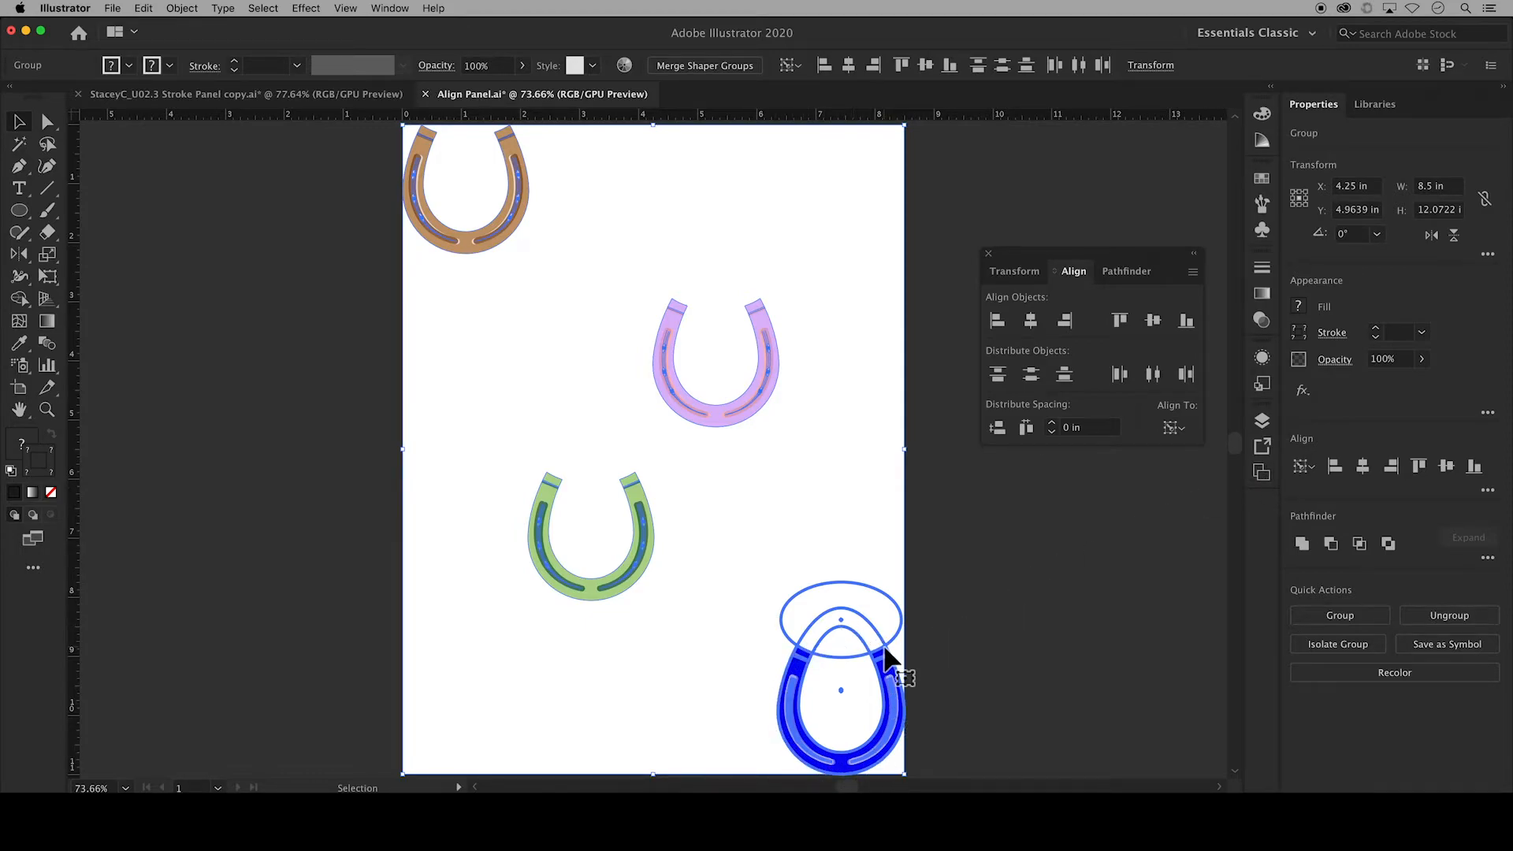
click(640, 504)
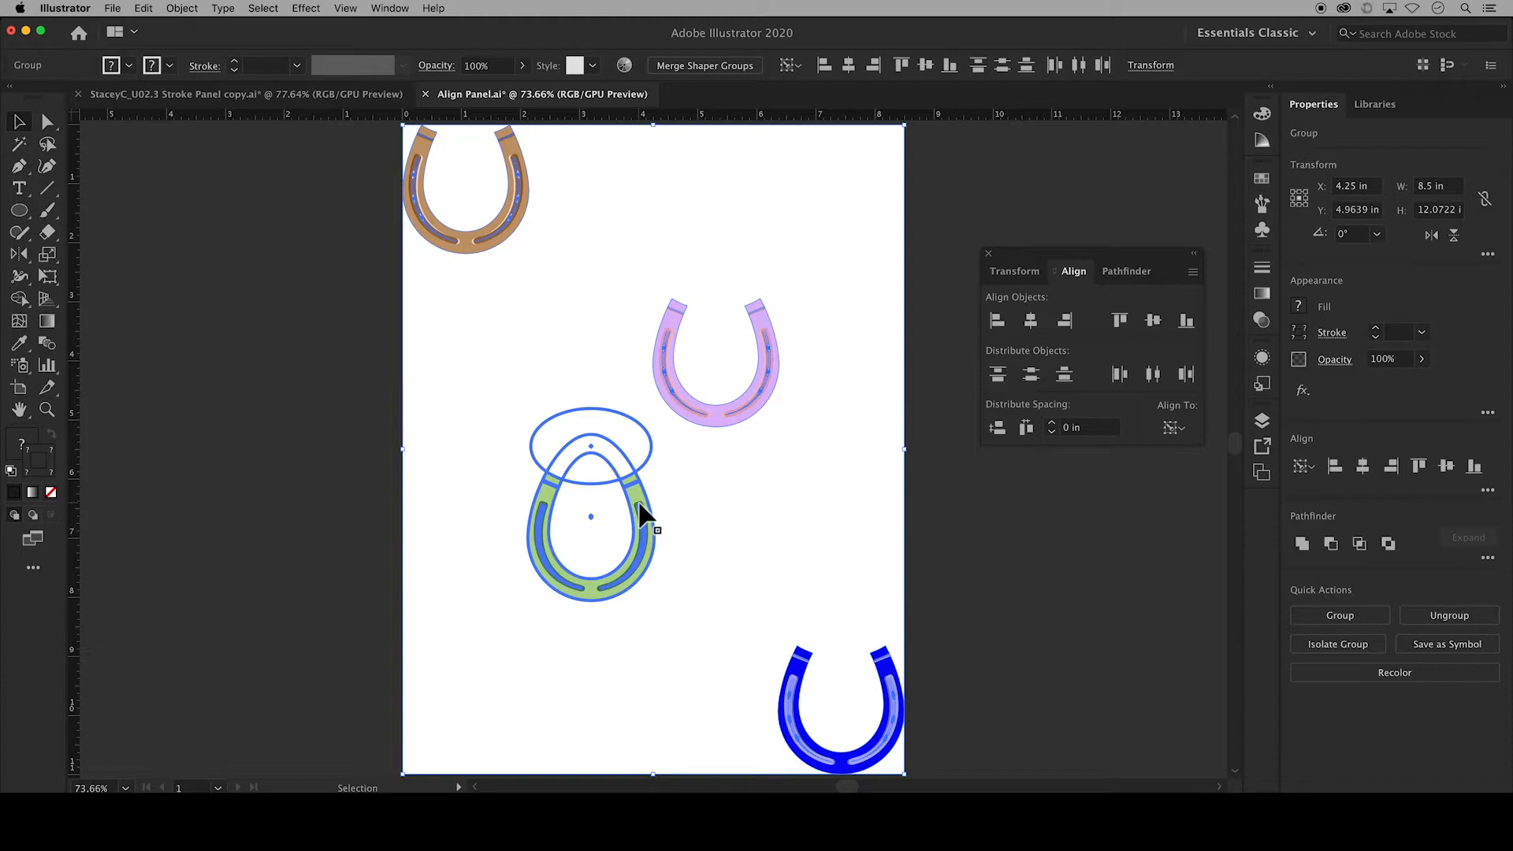
click(752, 400)
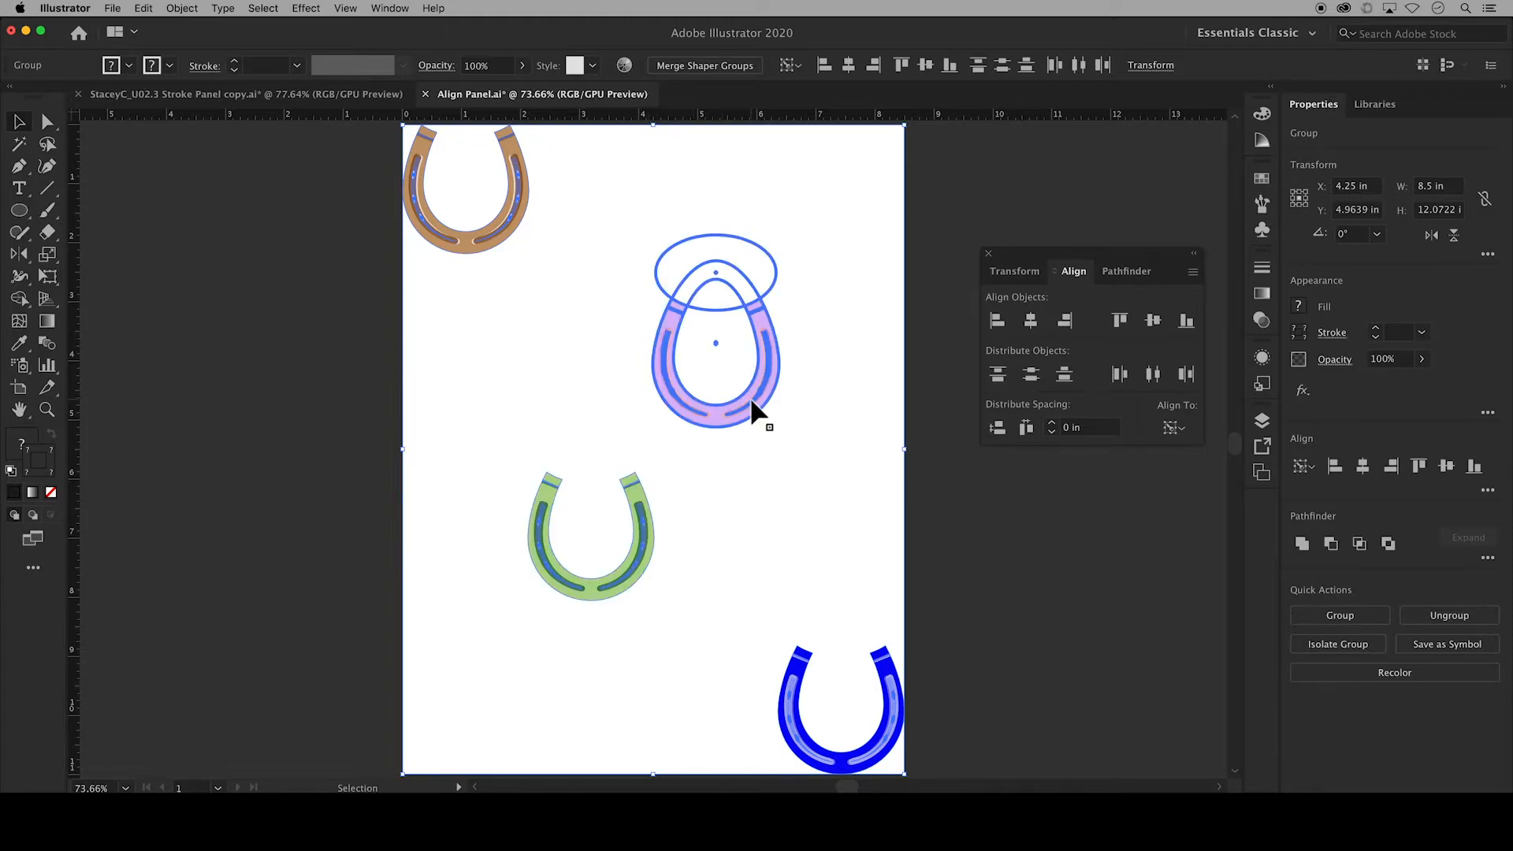
click(997, 183)
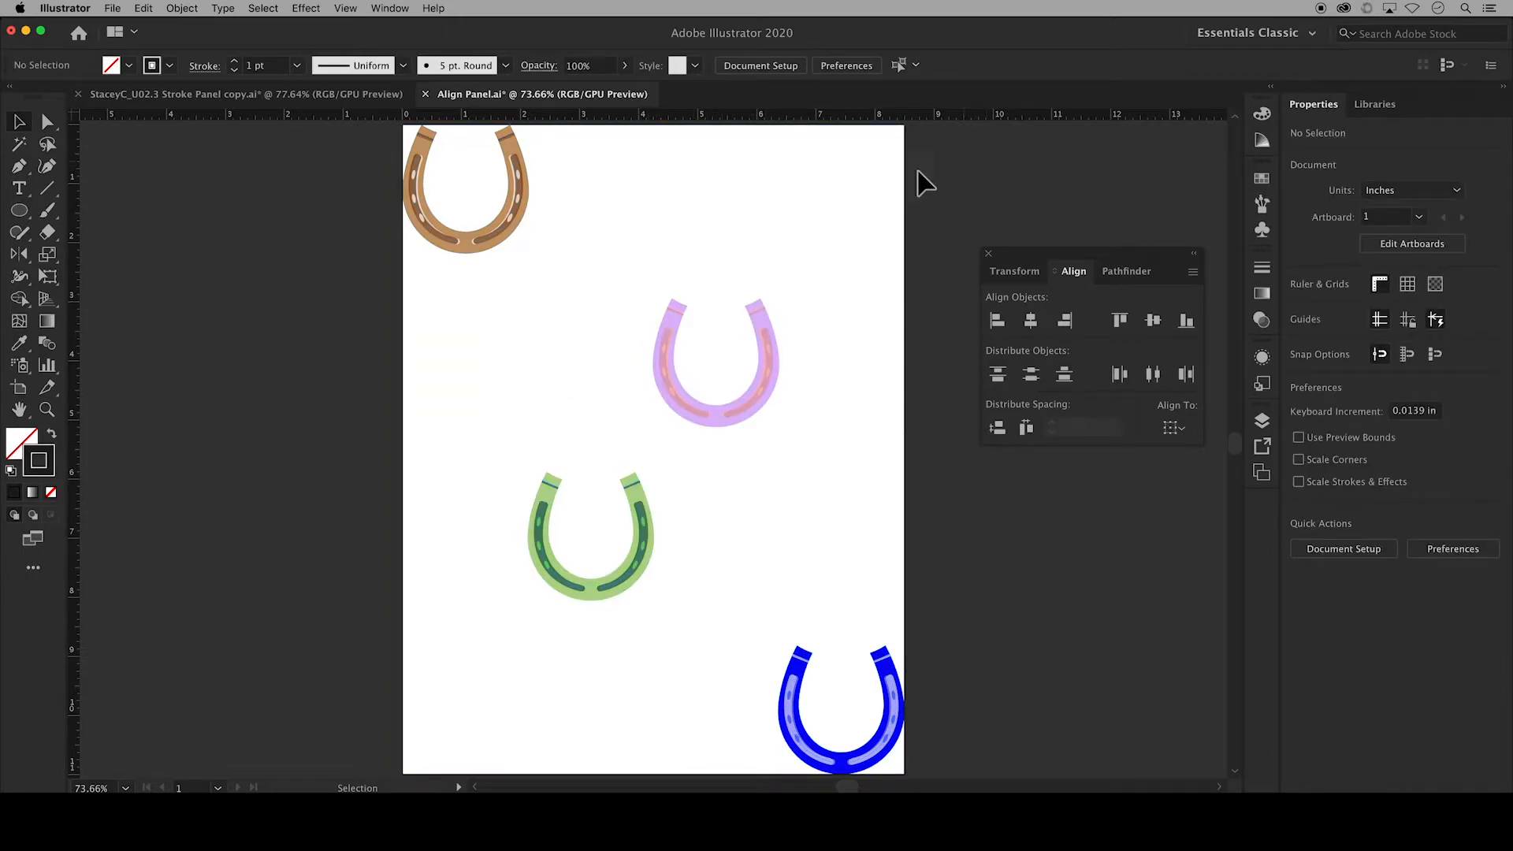
Select all four horseshoes, make the pink one the key object, and align the others to its horizontal centre
drag(344, 128, 934, 779)
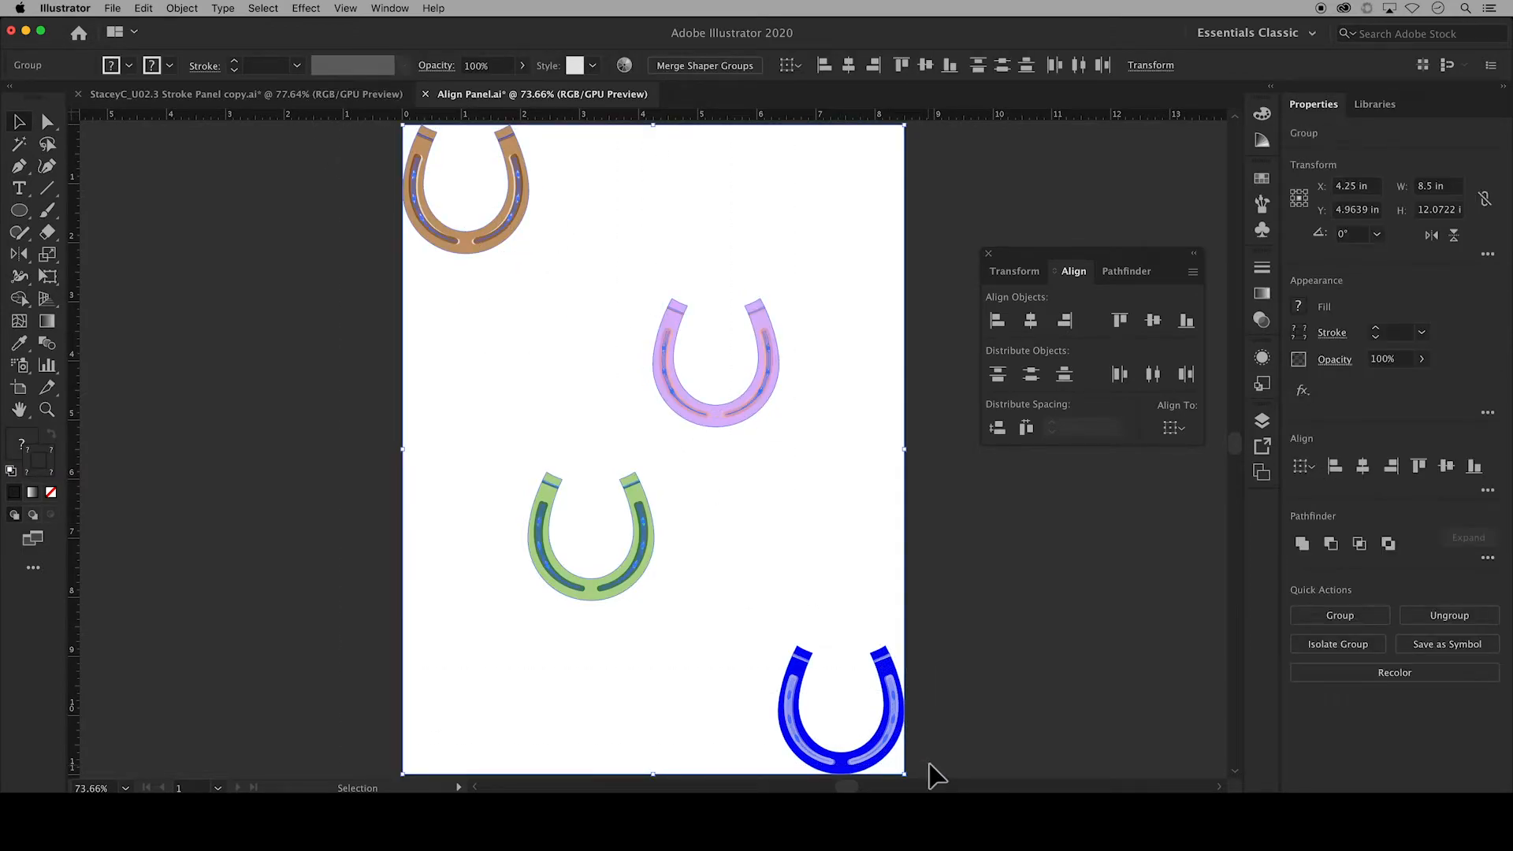
click(754, 409)
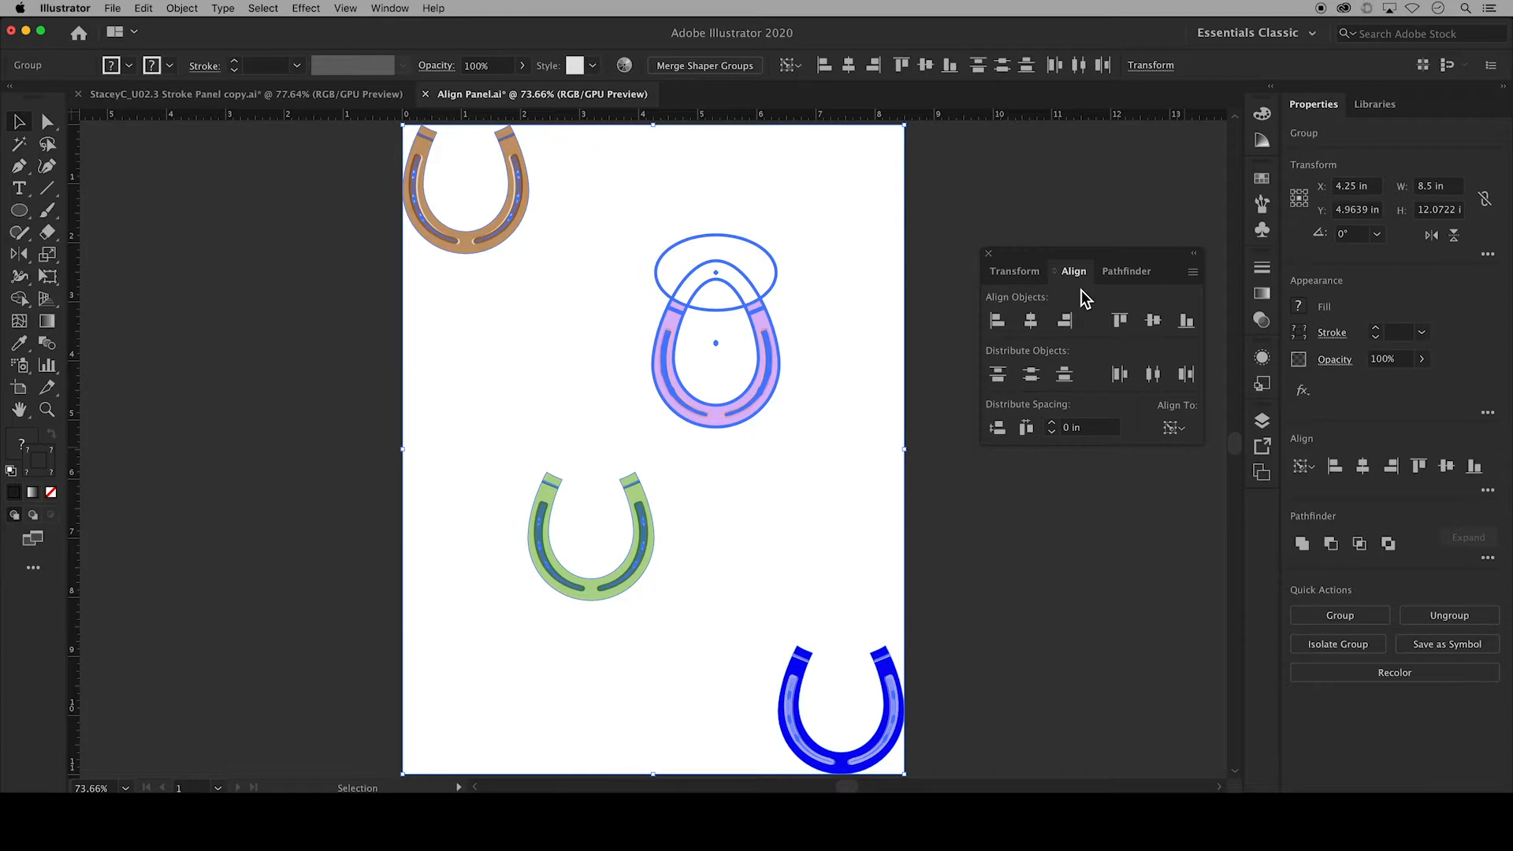
click(1031, 320)
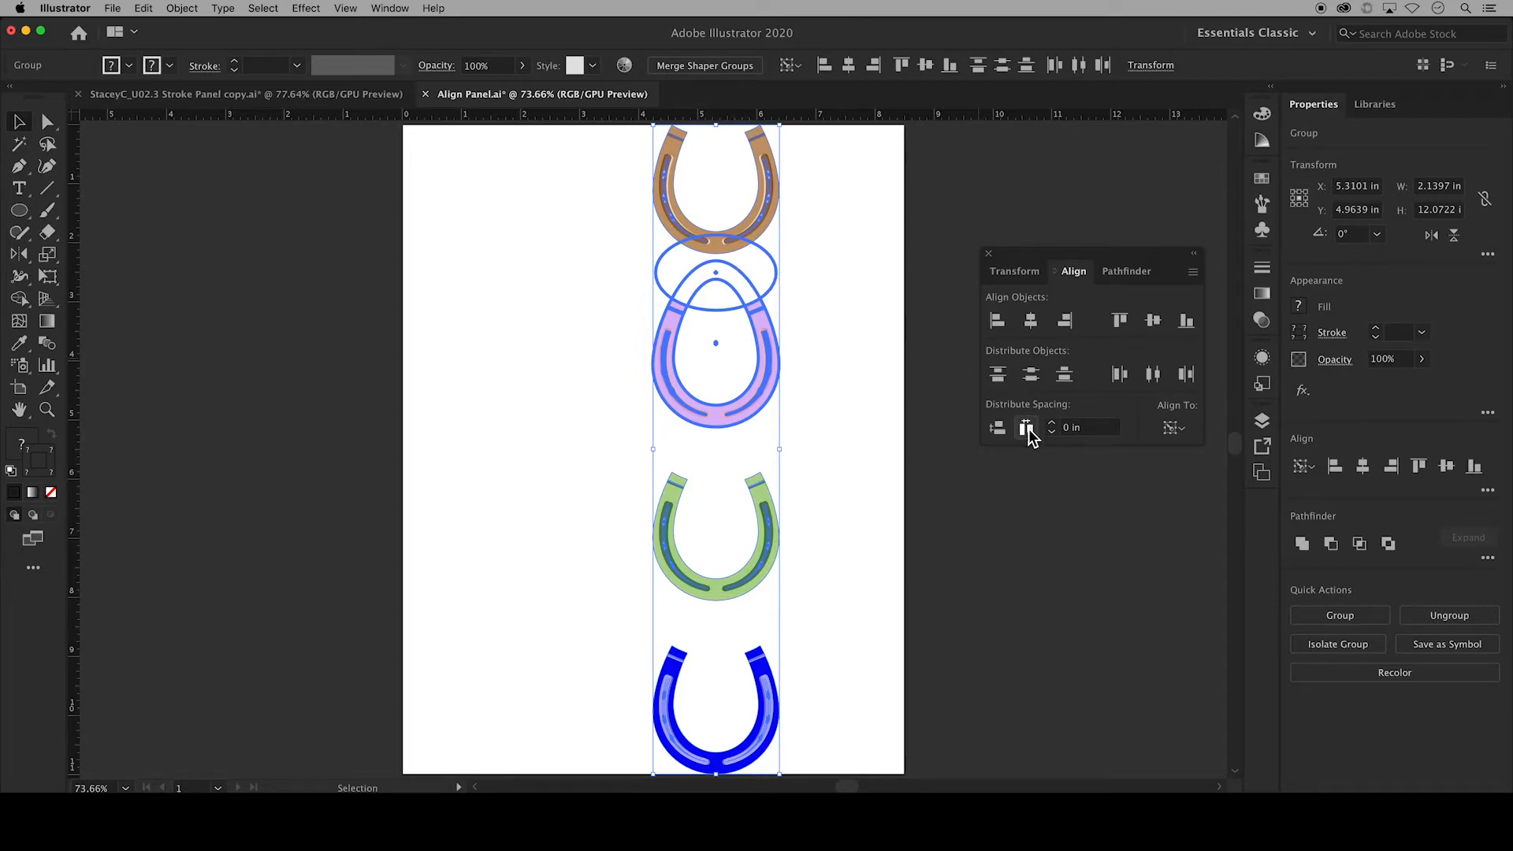
Set the distribute spacing to 0.25 in and distribute the horseshoes by their vertical centres around the pink key object
click(1051, 423)
click(1032, 373)
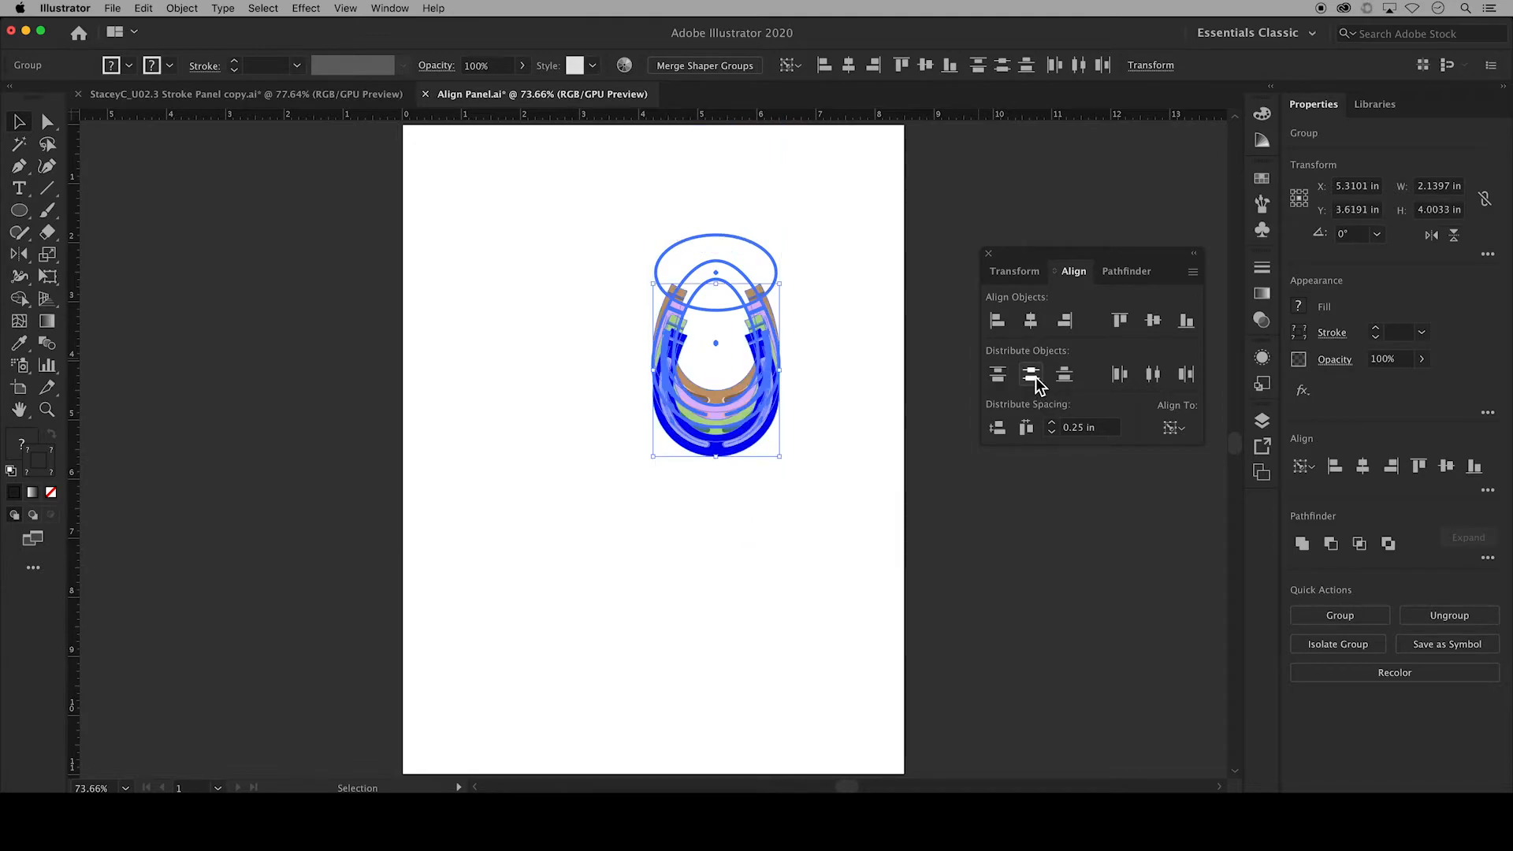
Redistribute the horseshoes by vertical centres around the pink key object, using spacings of 1.375 in and 2.375 in
click(1052, 423)
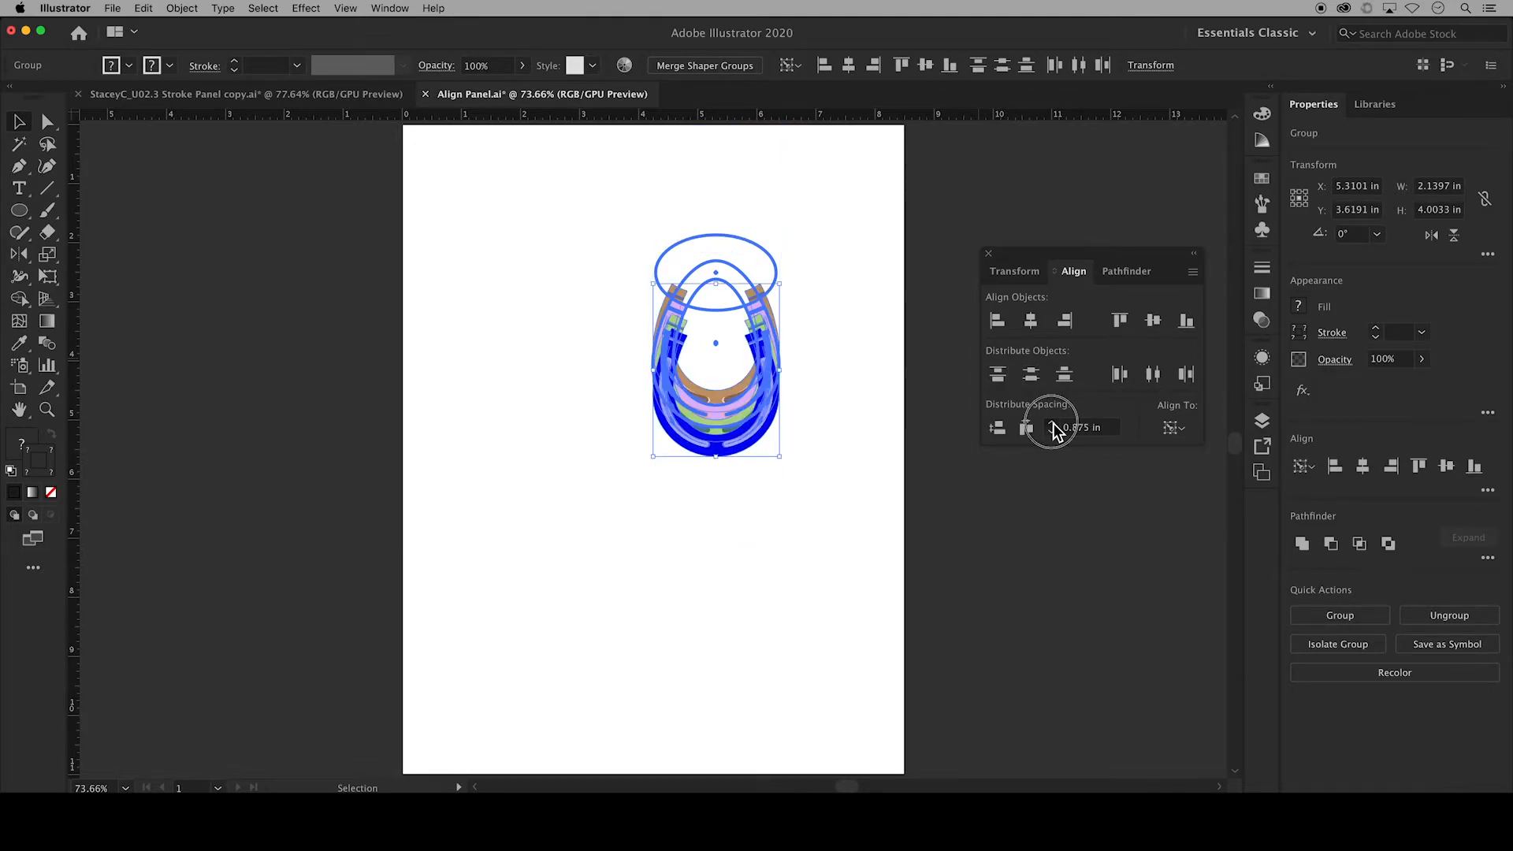
click(1053, 426)
click(1031, 377)
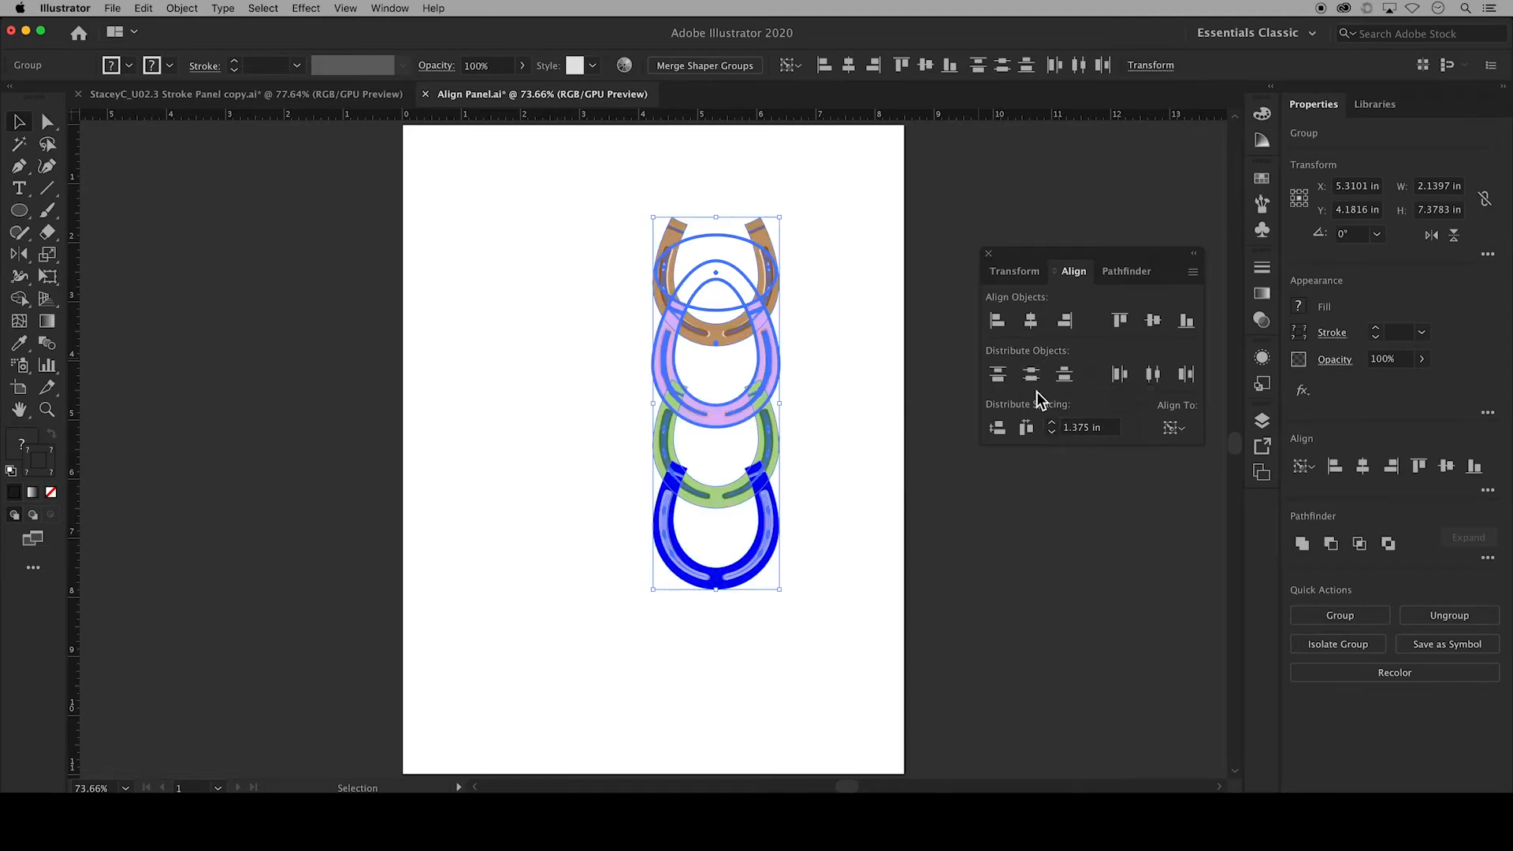
click(1053, 424)
click(1053, 424)
click(1032, 376)
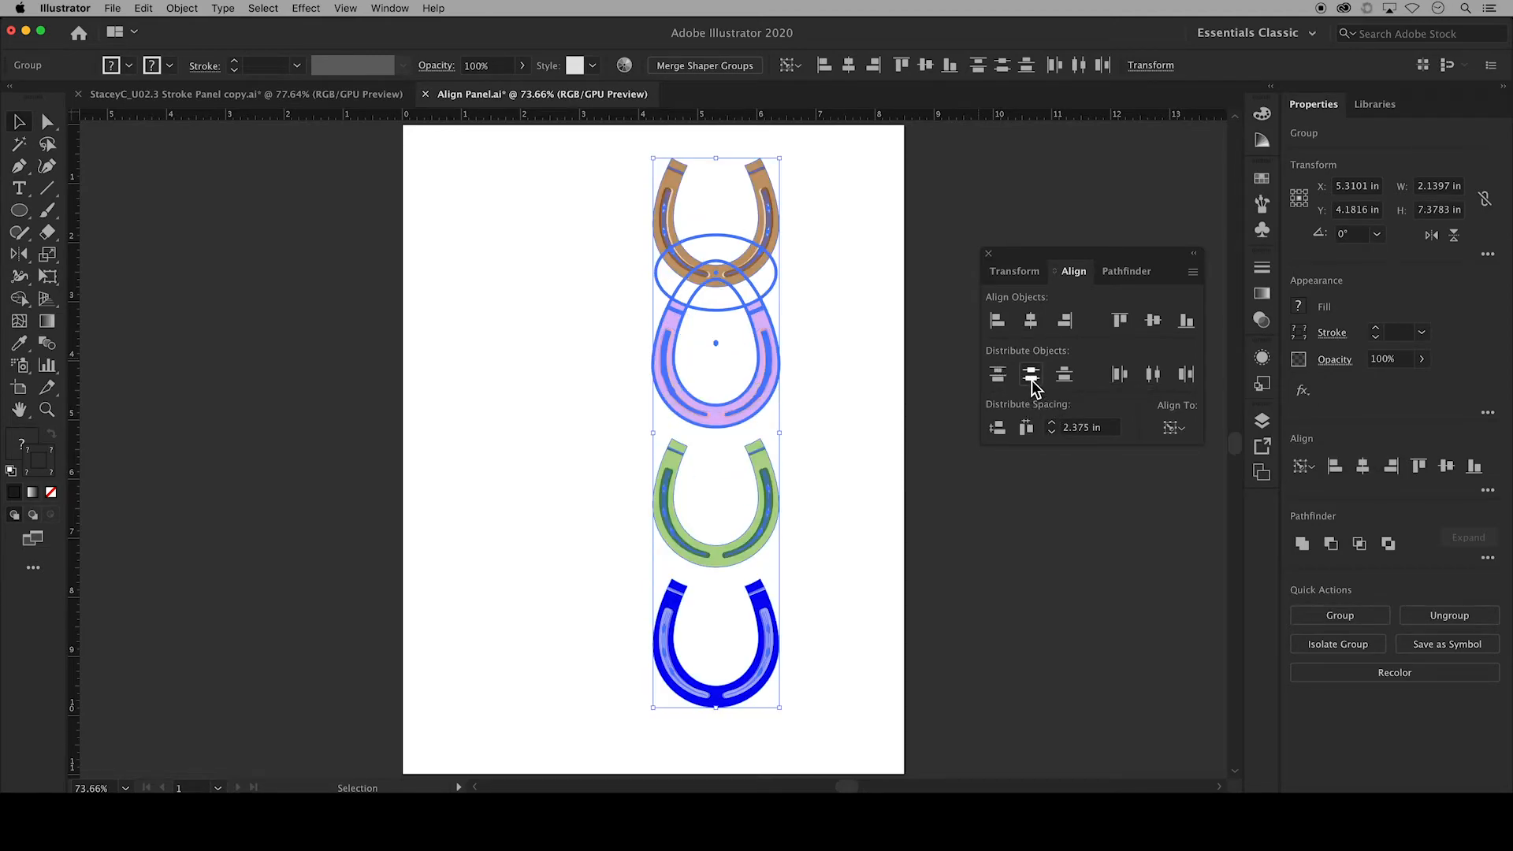
click(946, 473)
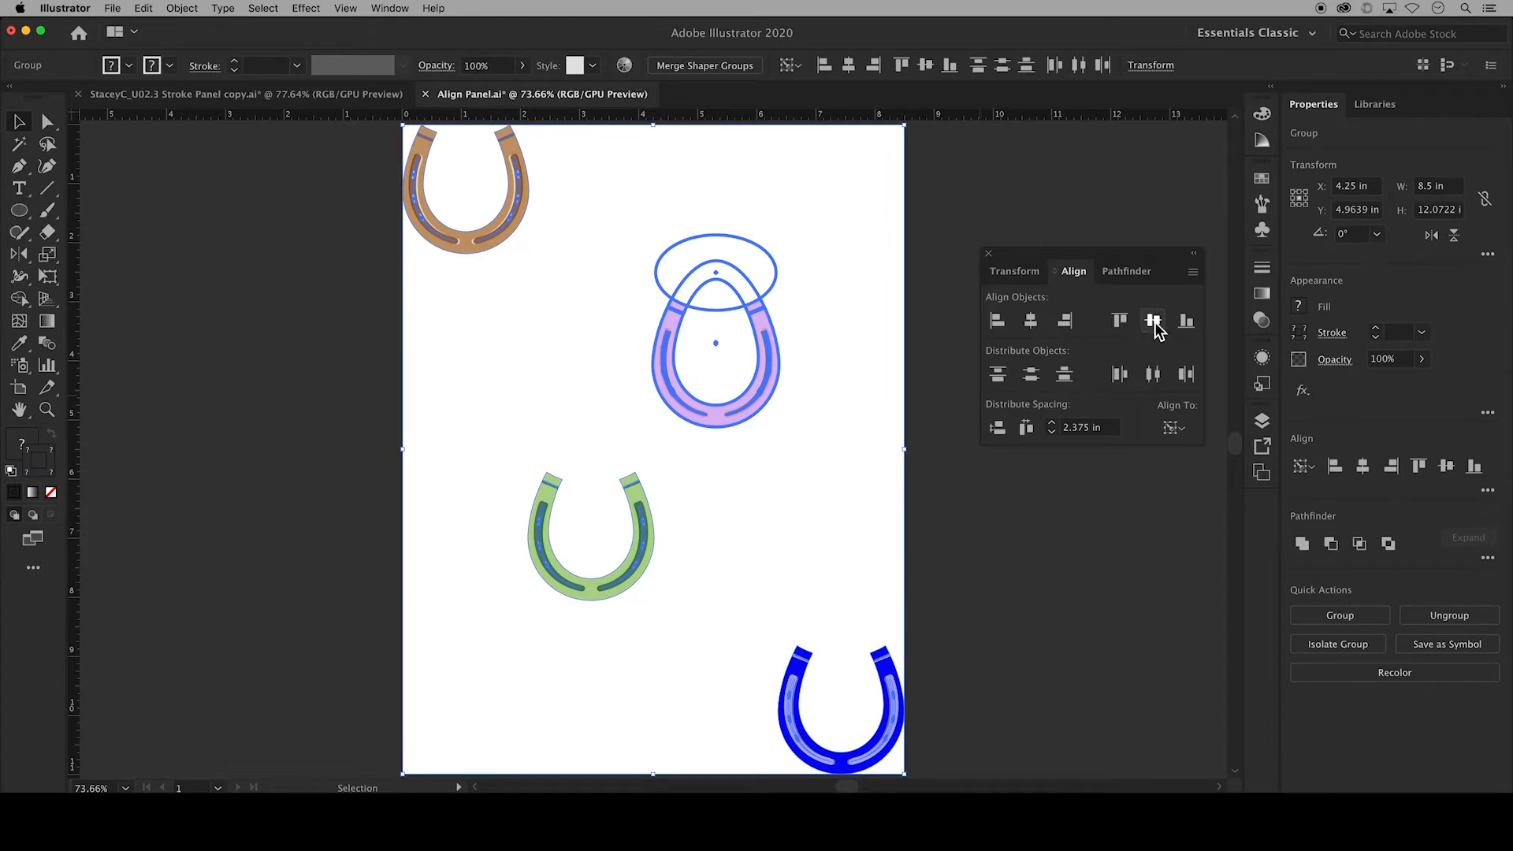
Align the horseshoes to the pink key object's vertical centre and distribute them by horizontal centres with spacings of 2.375 in and 2.75 in
click(1153, 321)
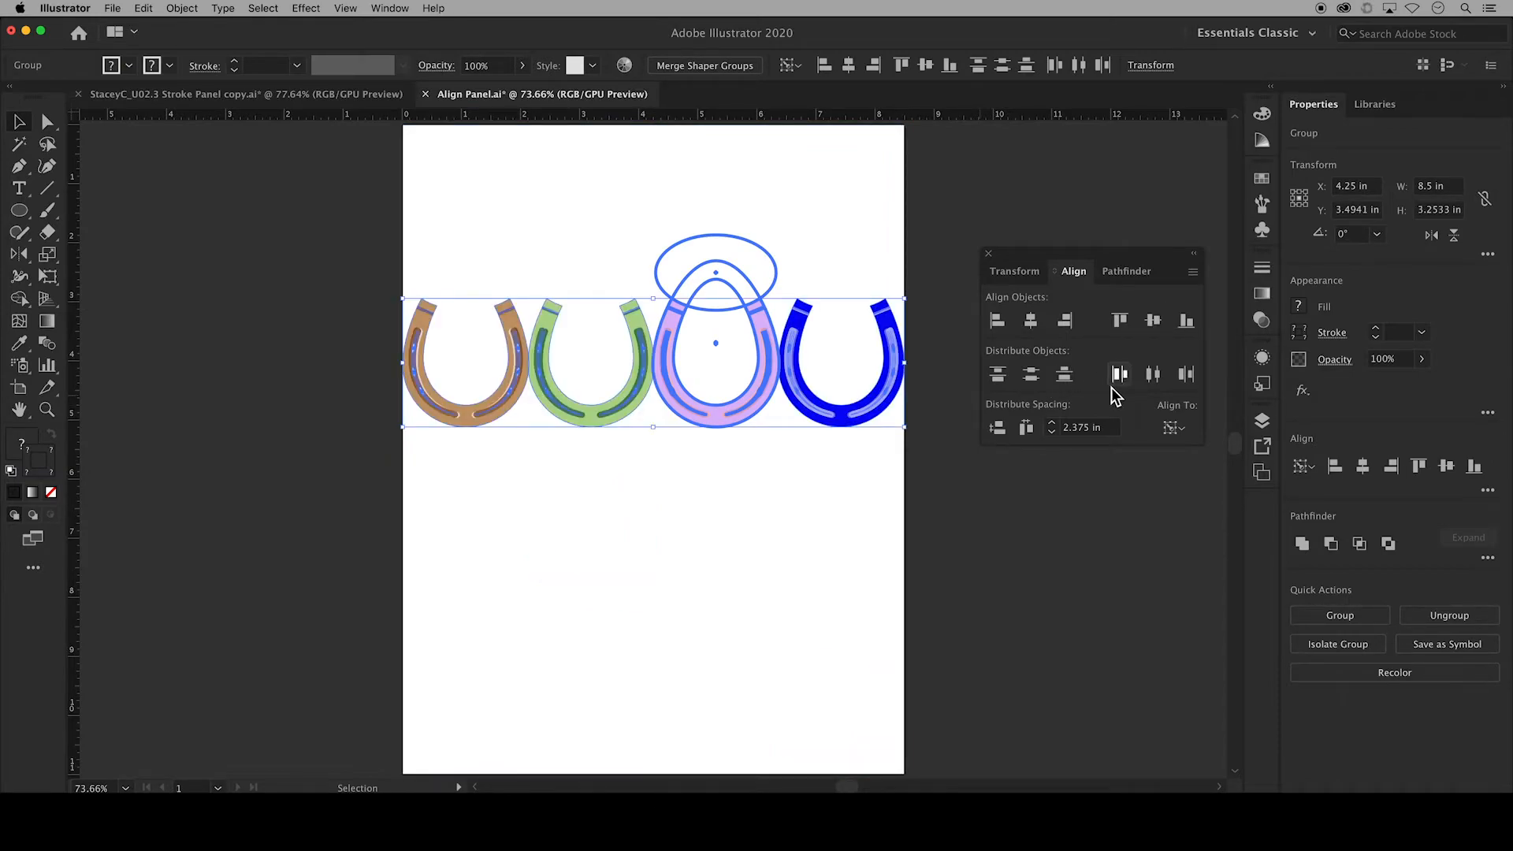
click(1154, 376)
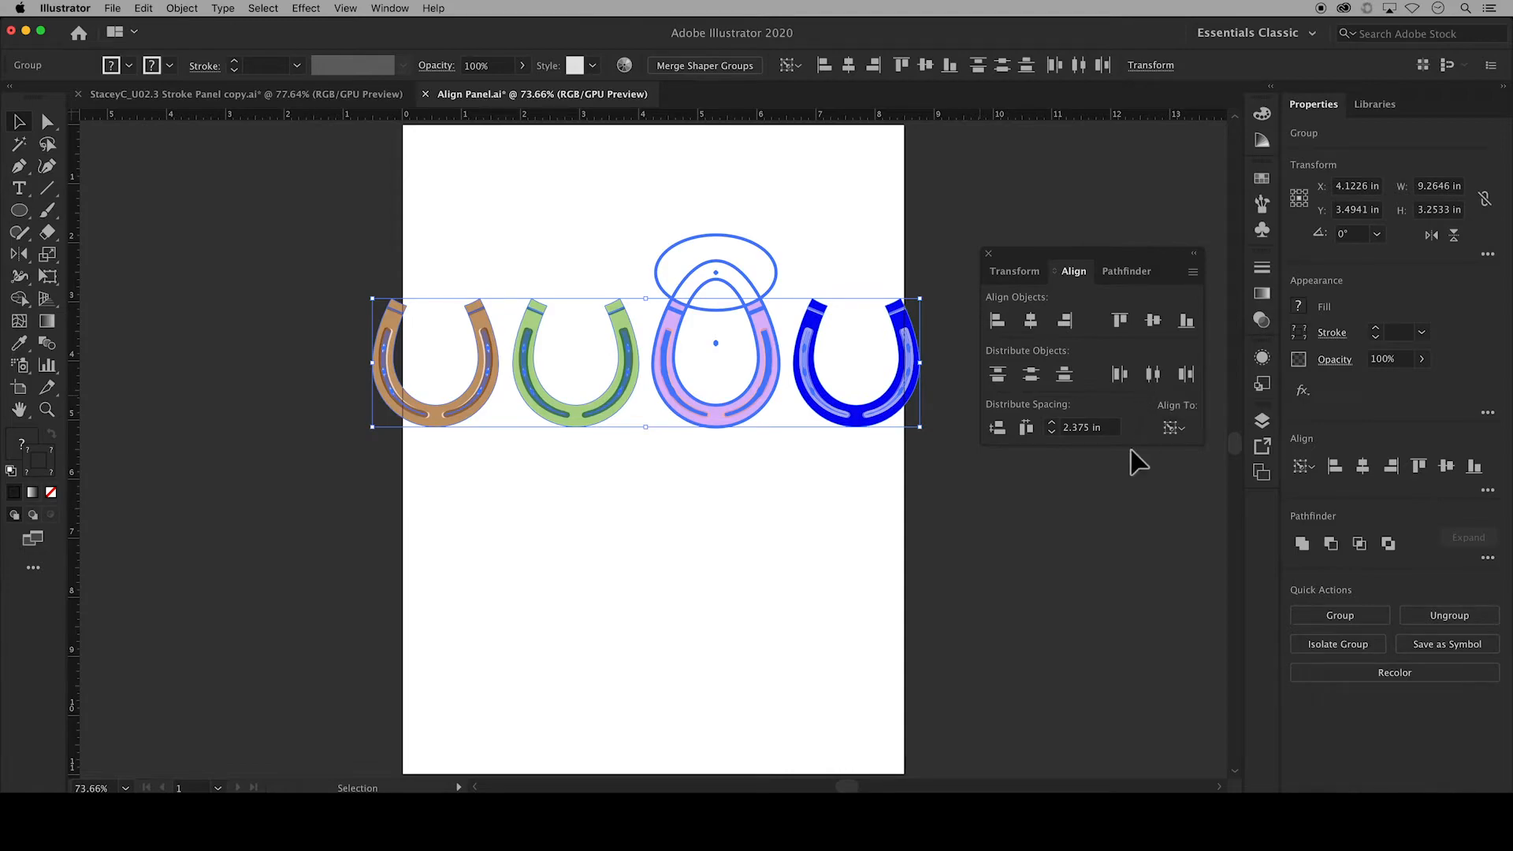
click(1053, 427)
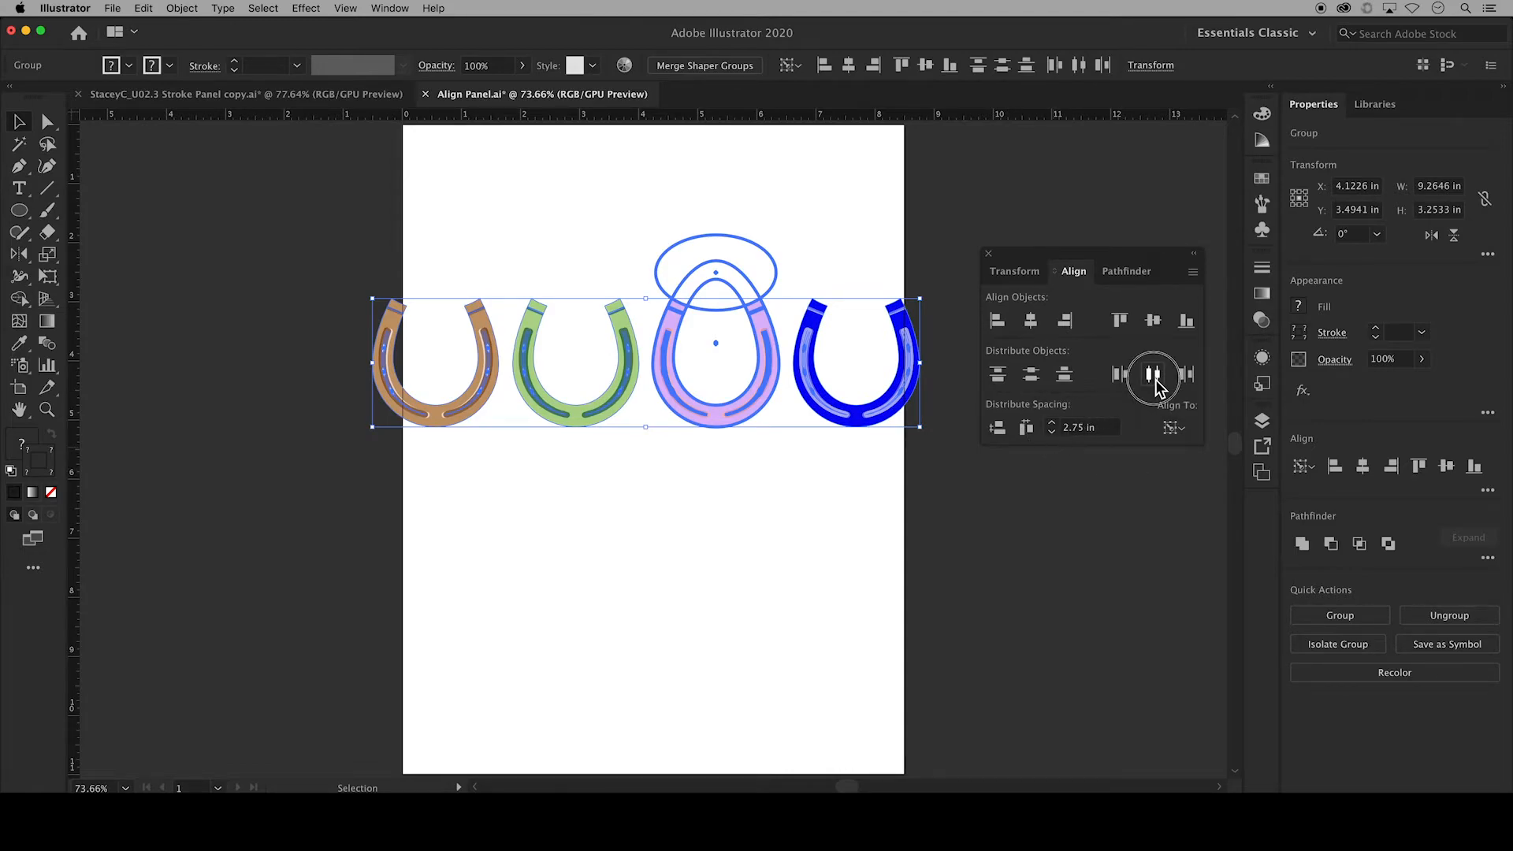
click(1153, 374)
Set the distribute spacing to 0.875 in, distribute the horseshoes by horizontal centres, and clear the selection
click(1052, 431)
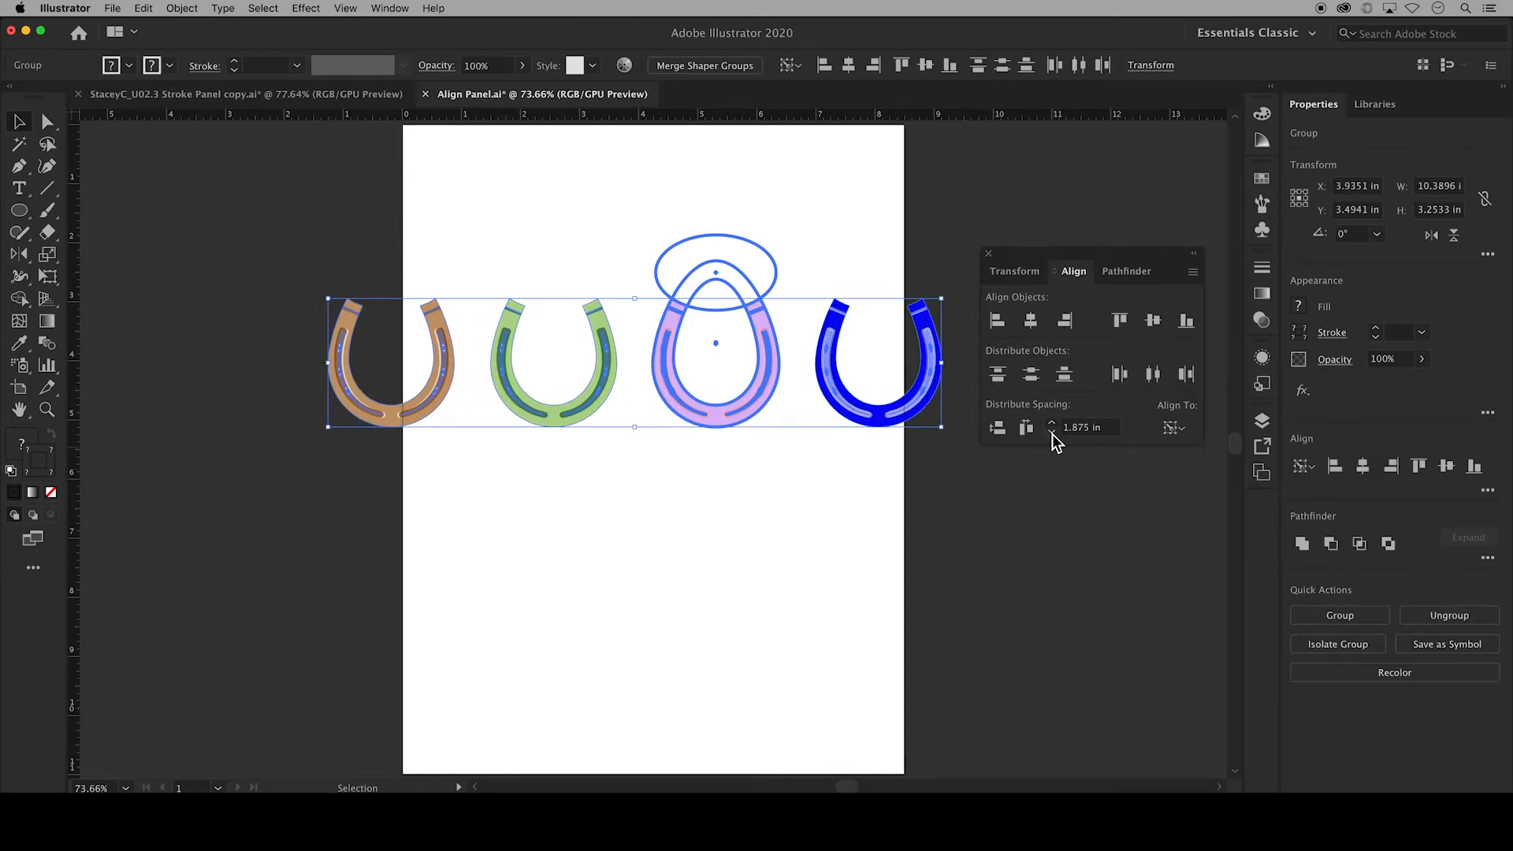
click(1154, 375)
click(976, 455)
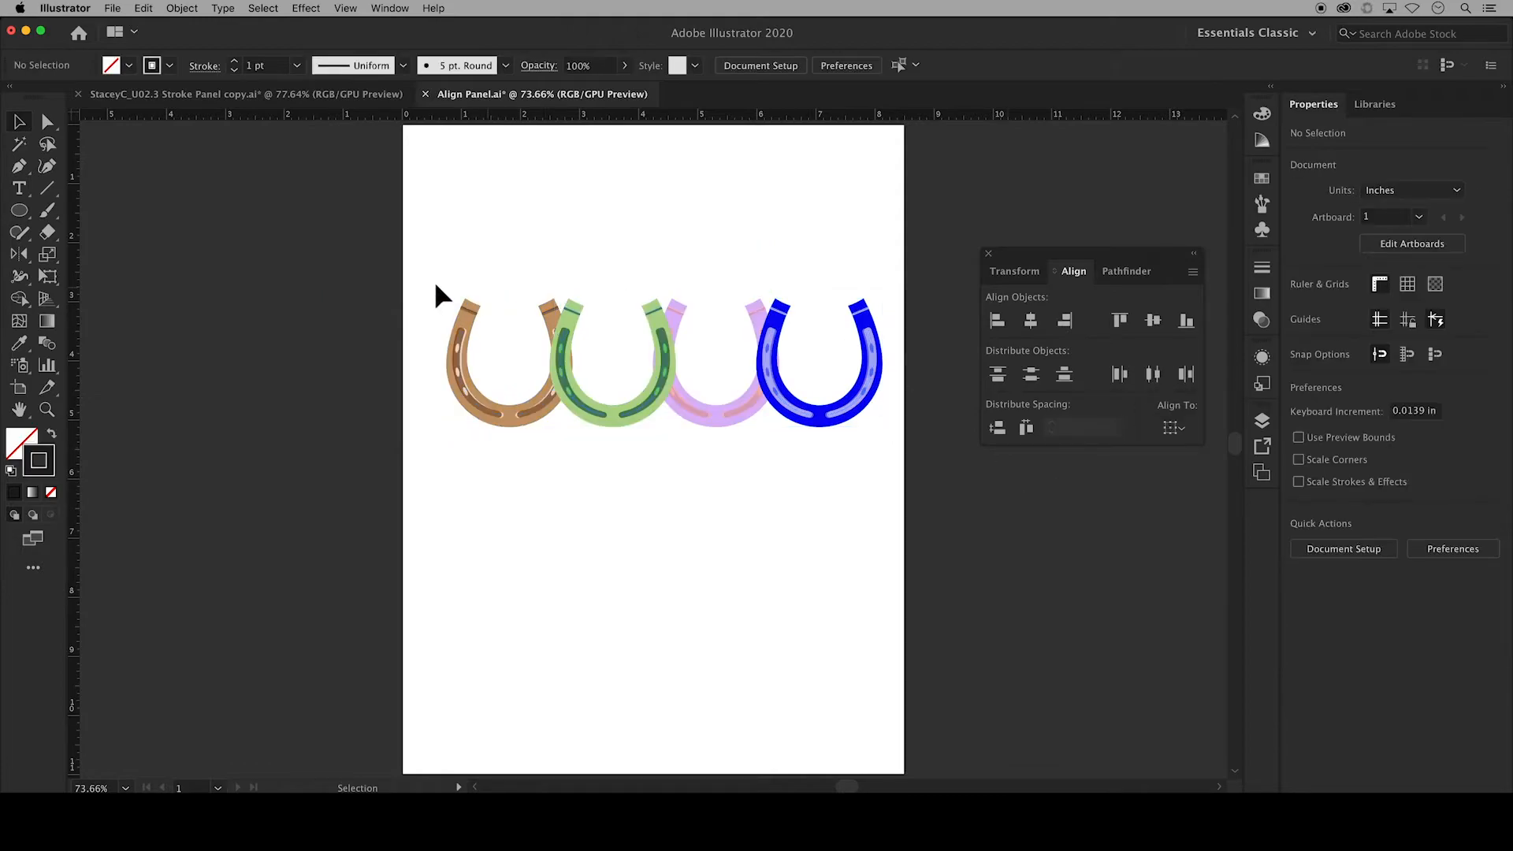
Reselect all four horseshoes with the pink one as key object and distribute the horizontal space between them at 0 in
drag(428, 281, 905, 439)
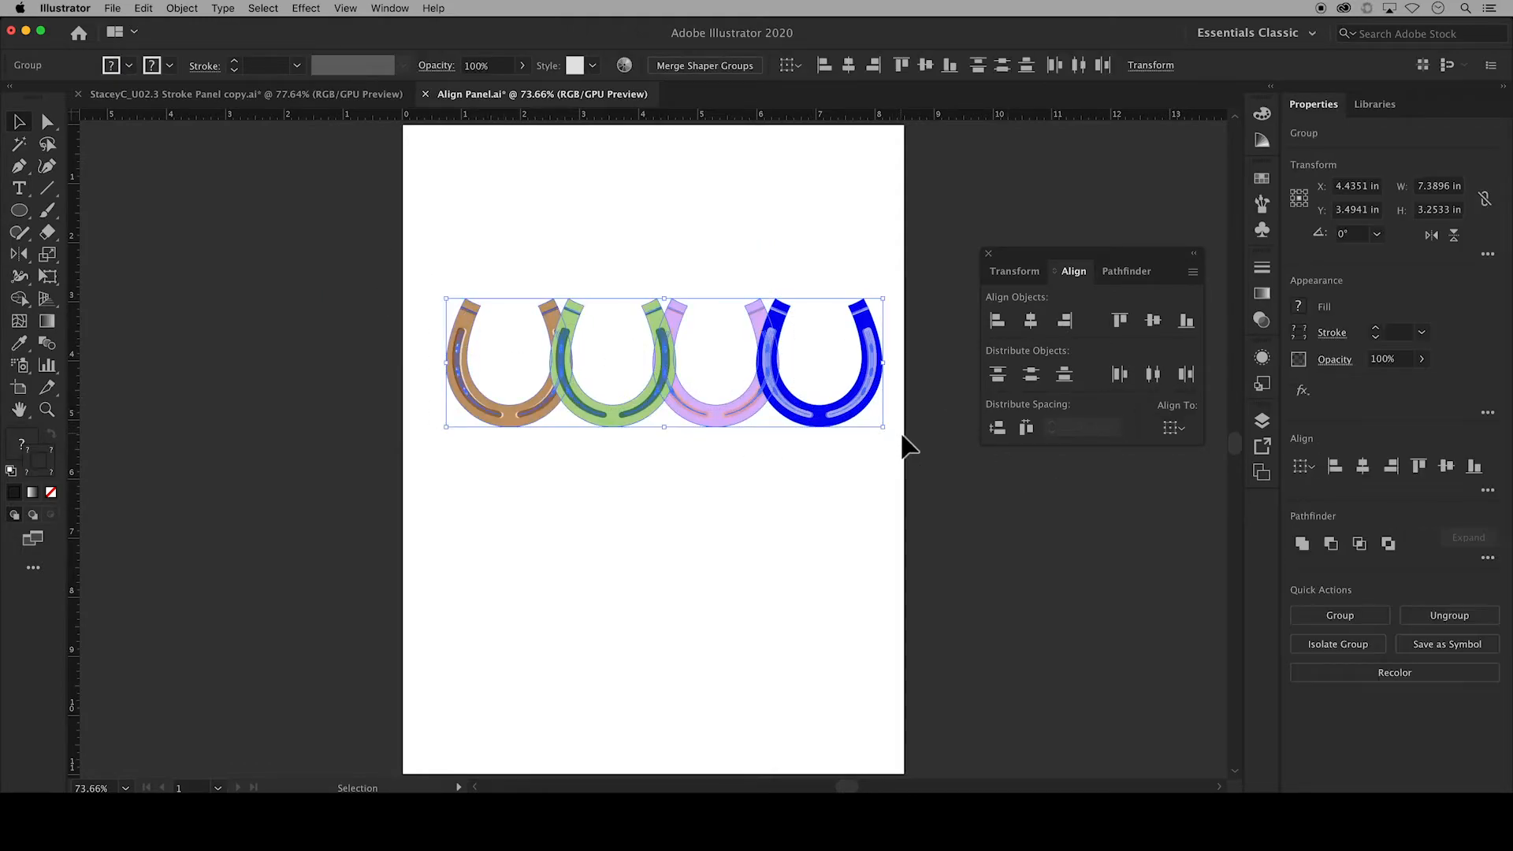
click(734, 413)
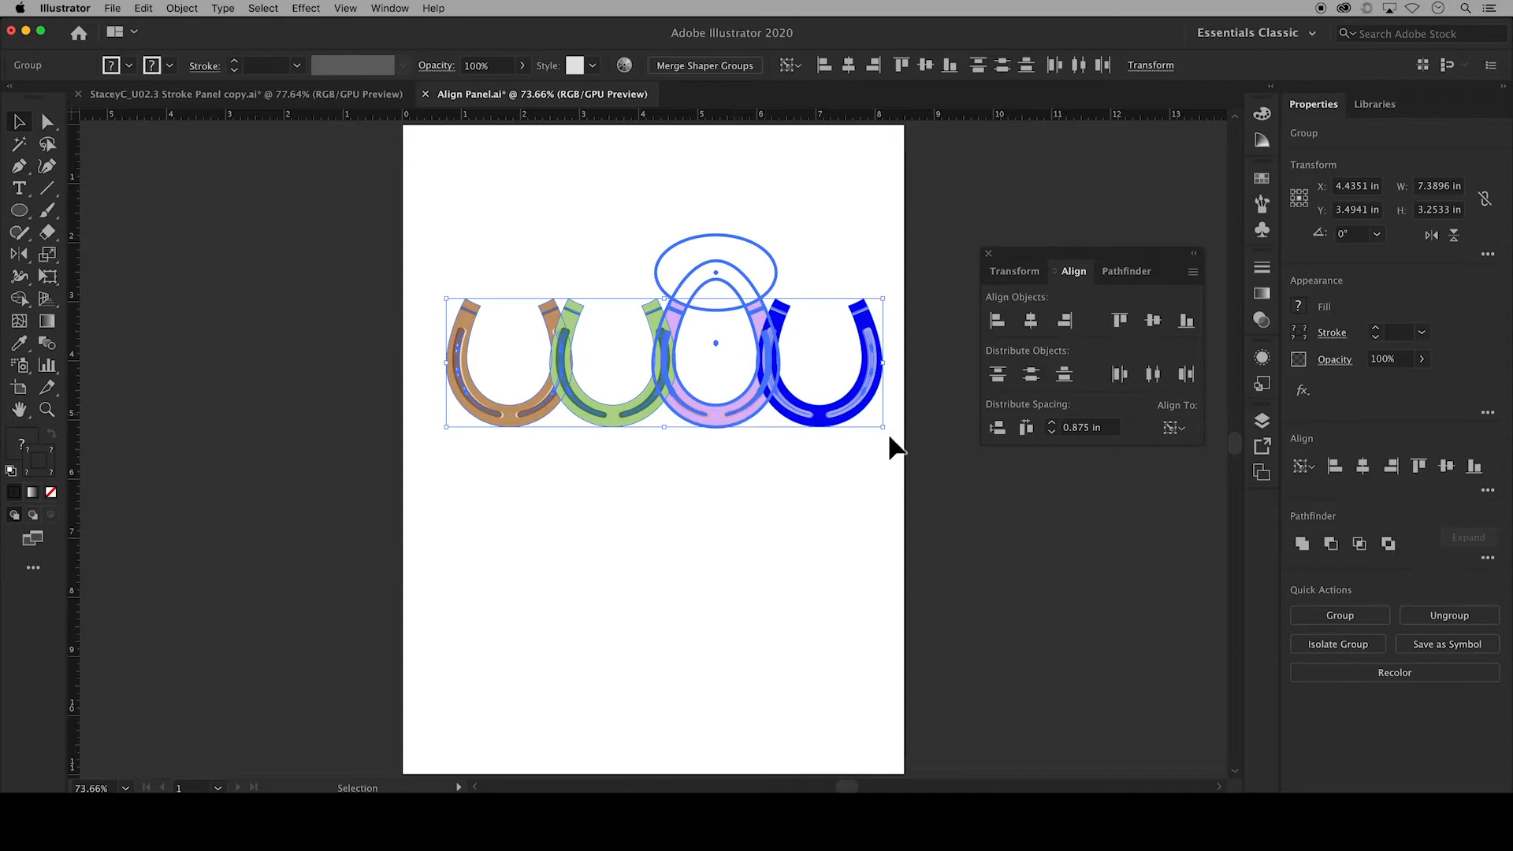
double_click(1078, 427)
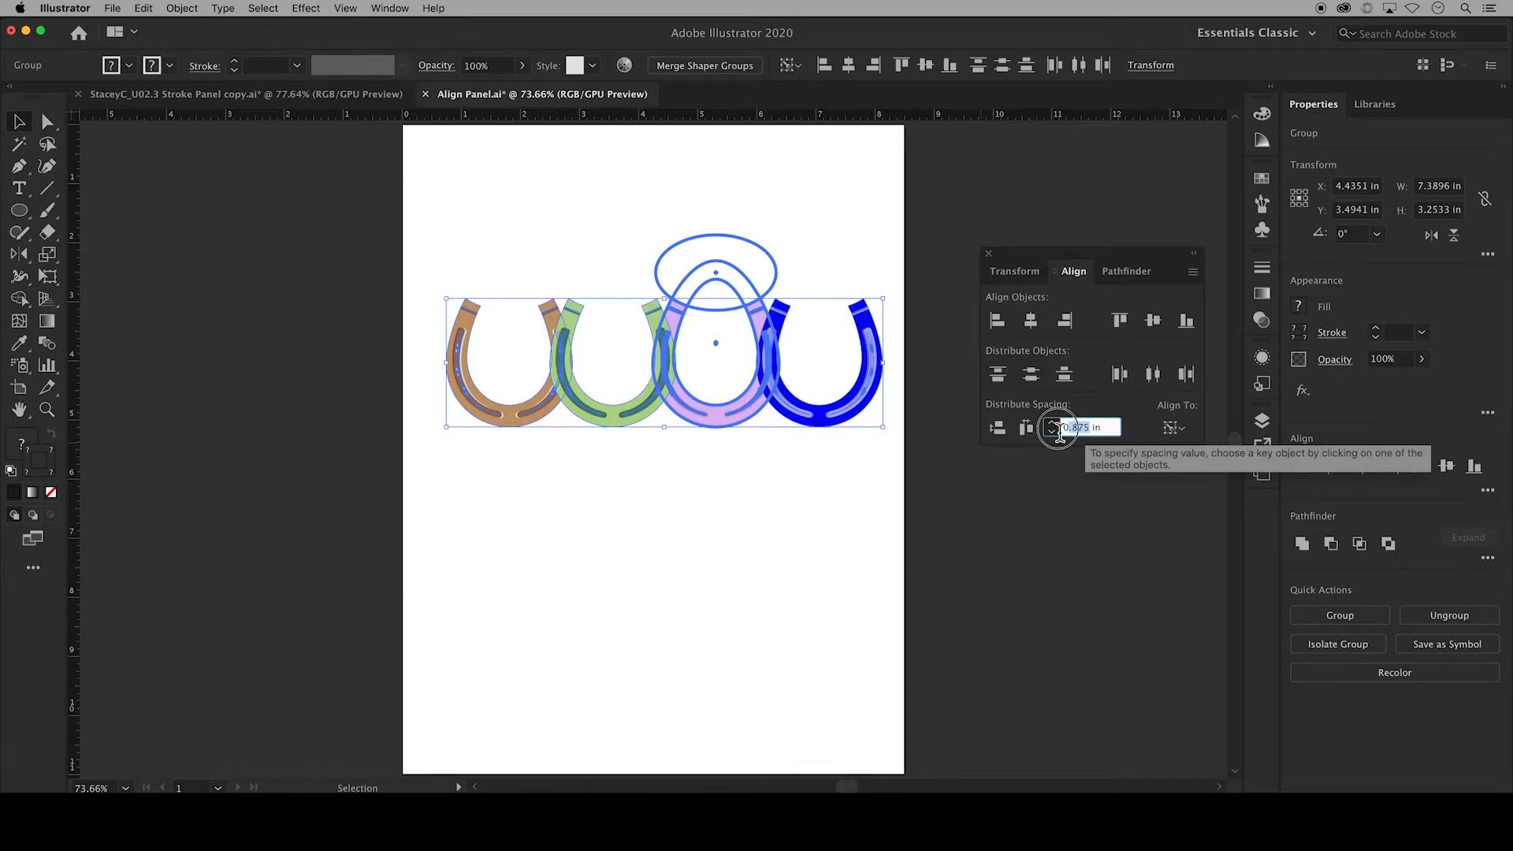
text(0)
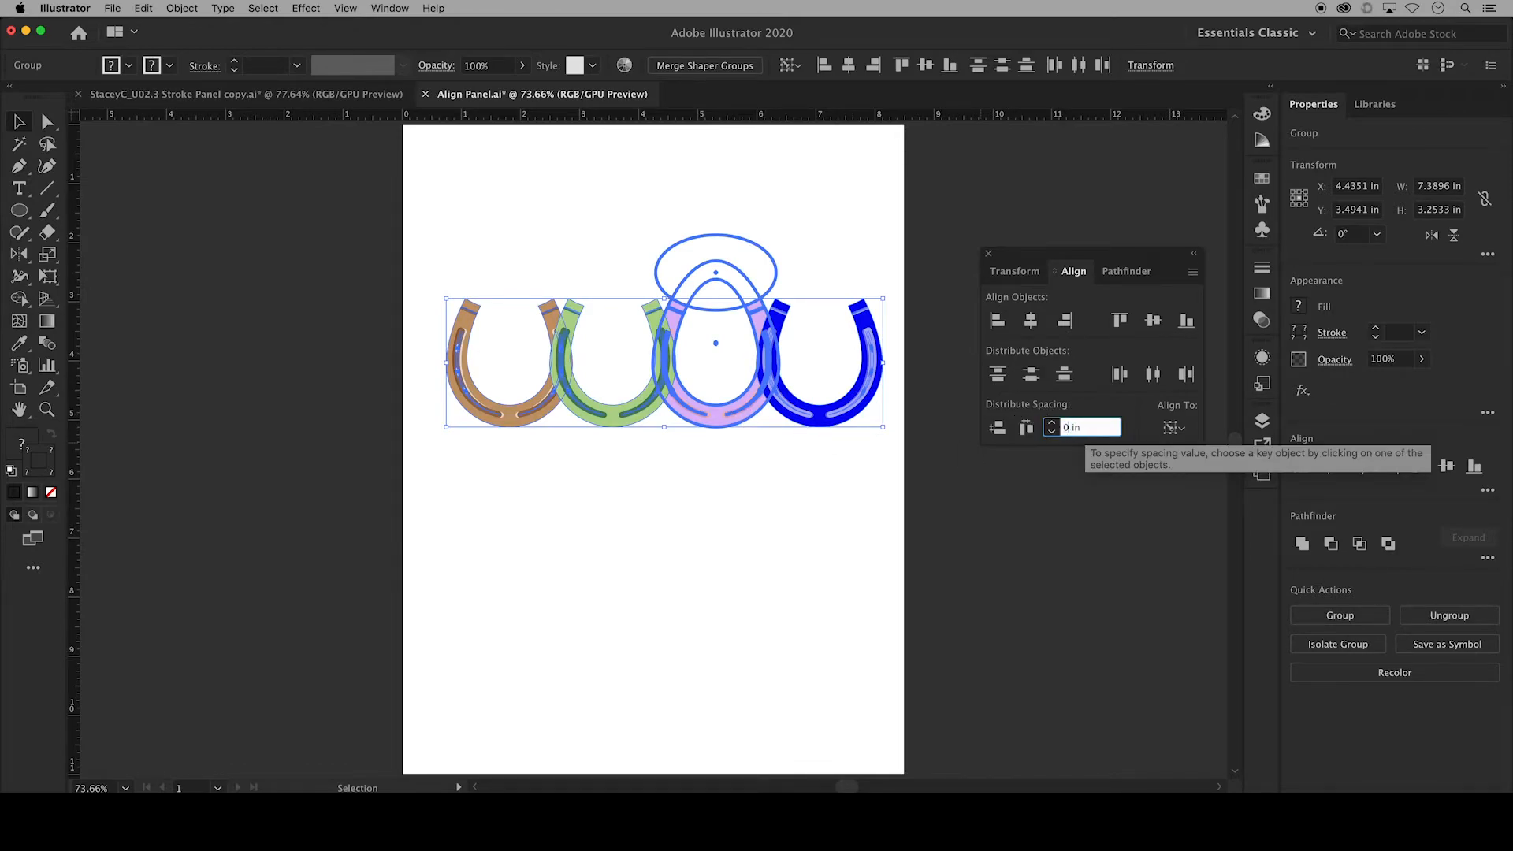
click(1028, 434)
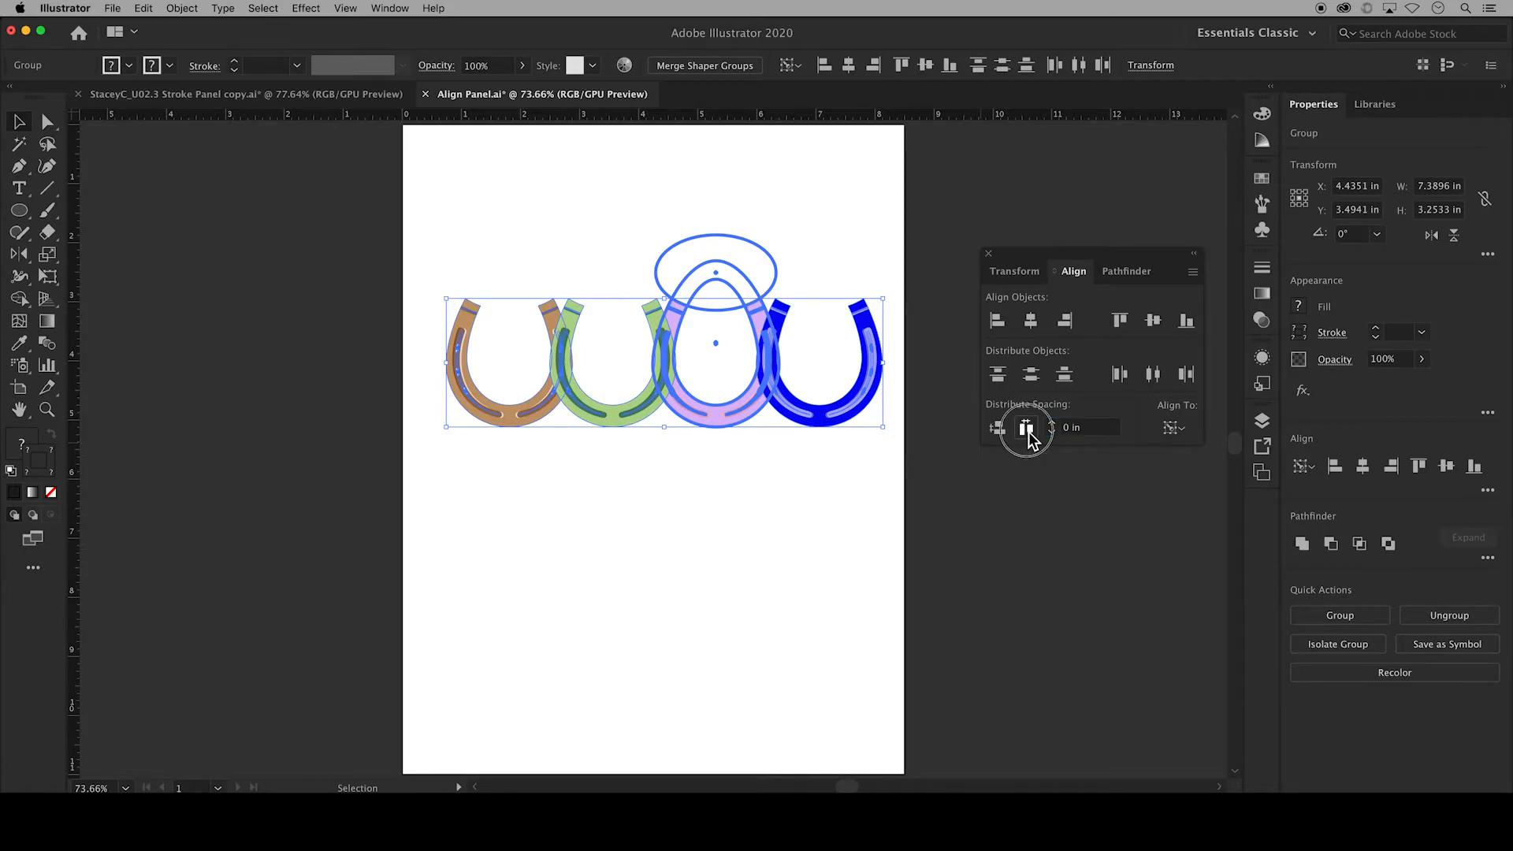
click(952, 457)
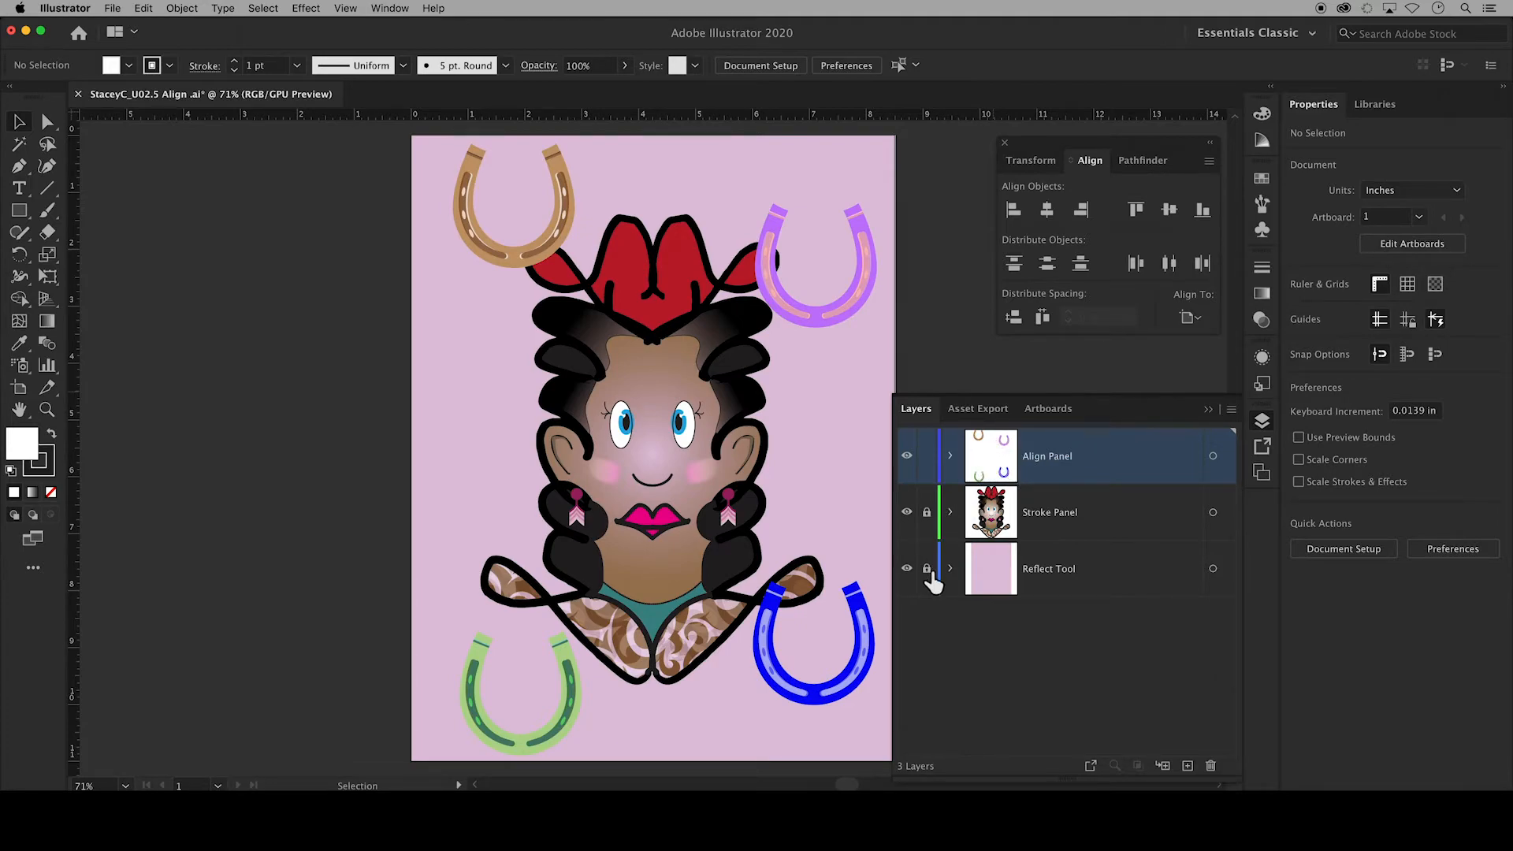
In the portrait artwork, align the brown and purple horseshoes to the artboard's top edge and distribute them by horizontal centres
click(1209, 410)
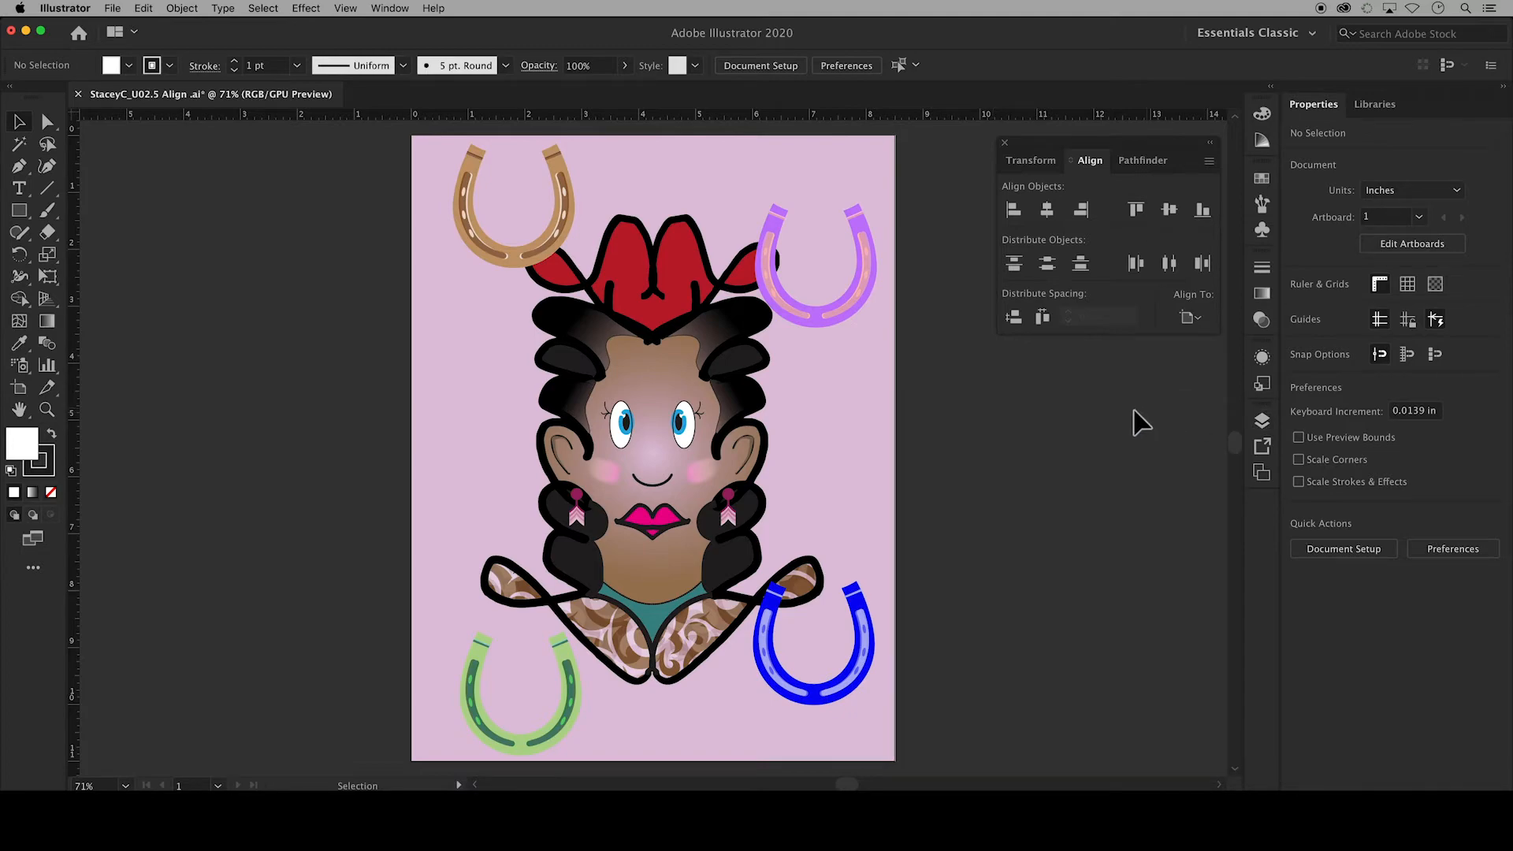
drag(458, 171, 929, 346)
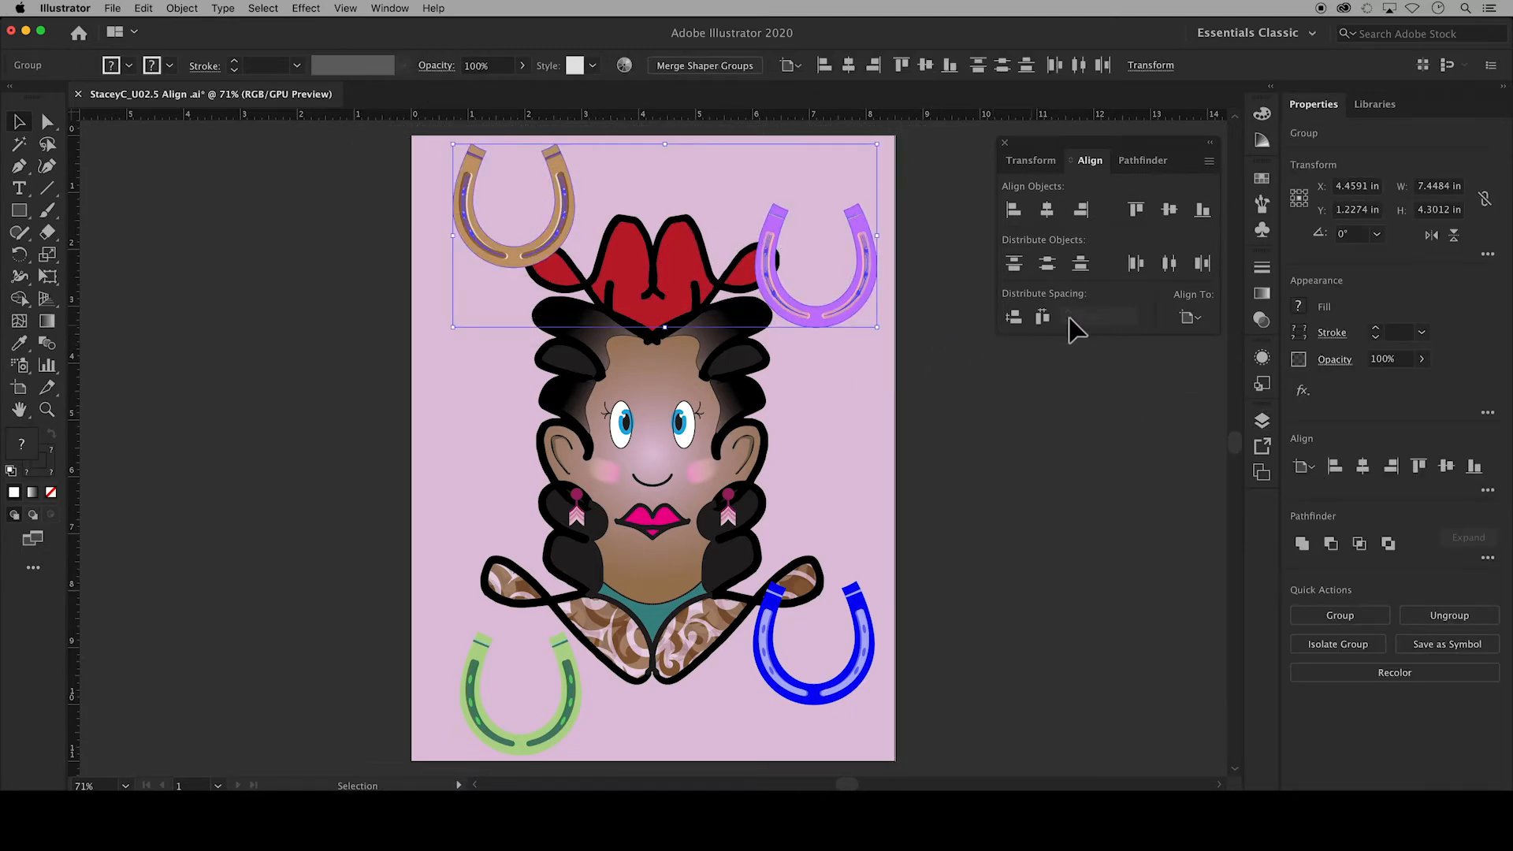
click(1136, 210)
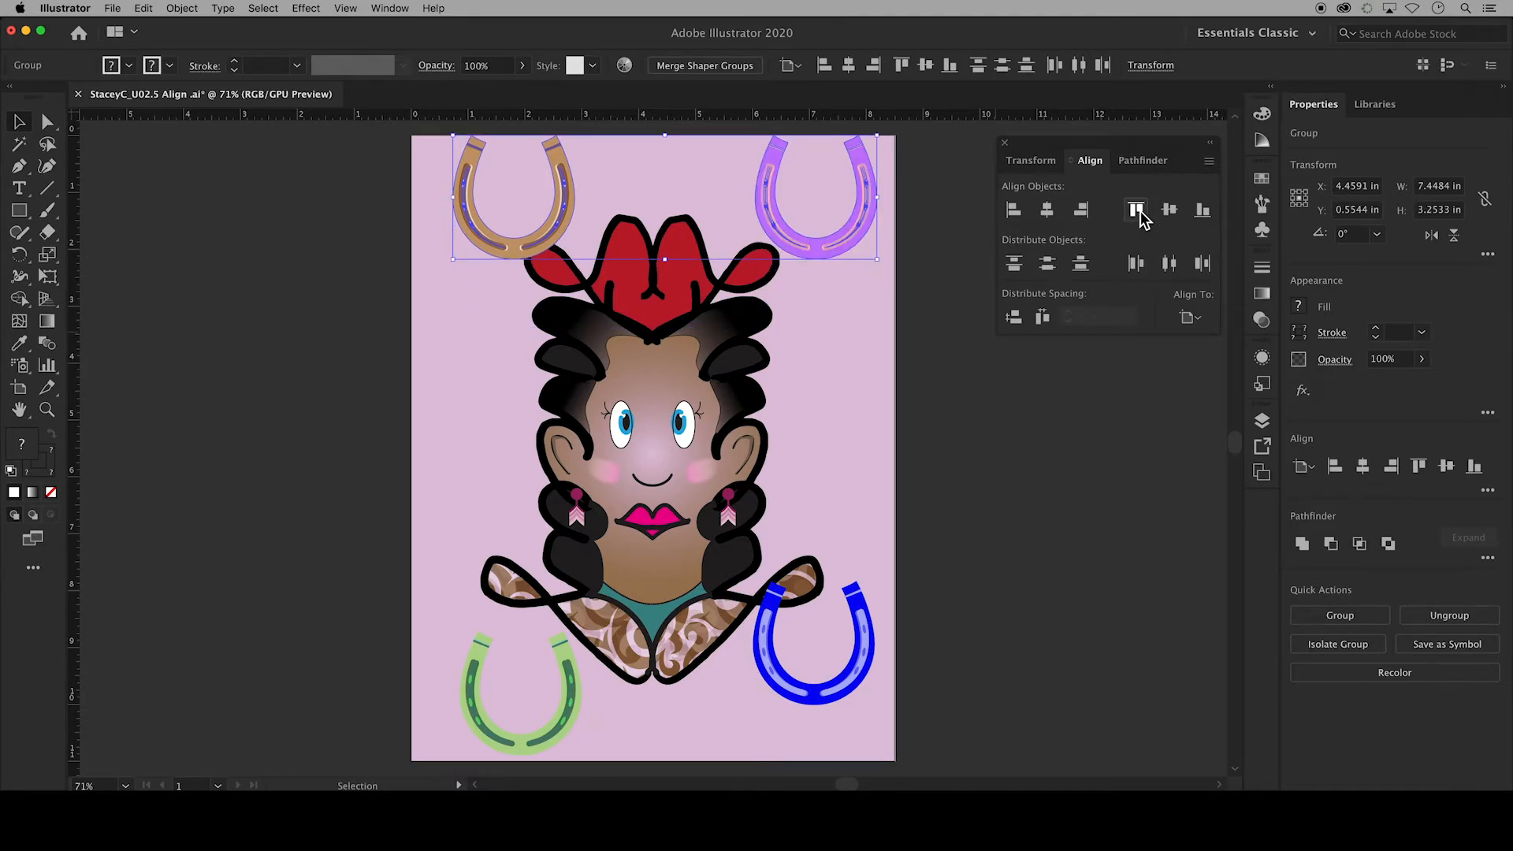
click(1170, 263)
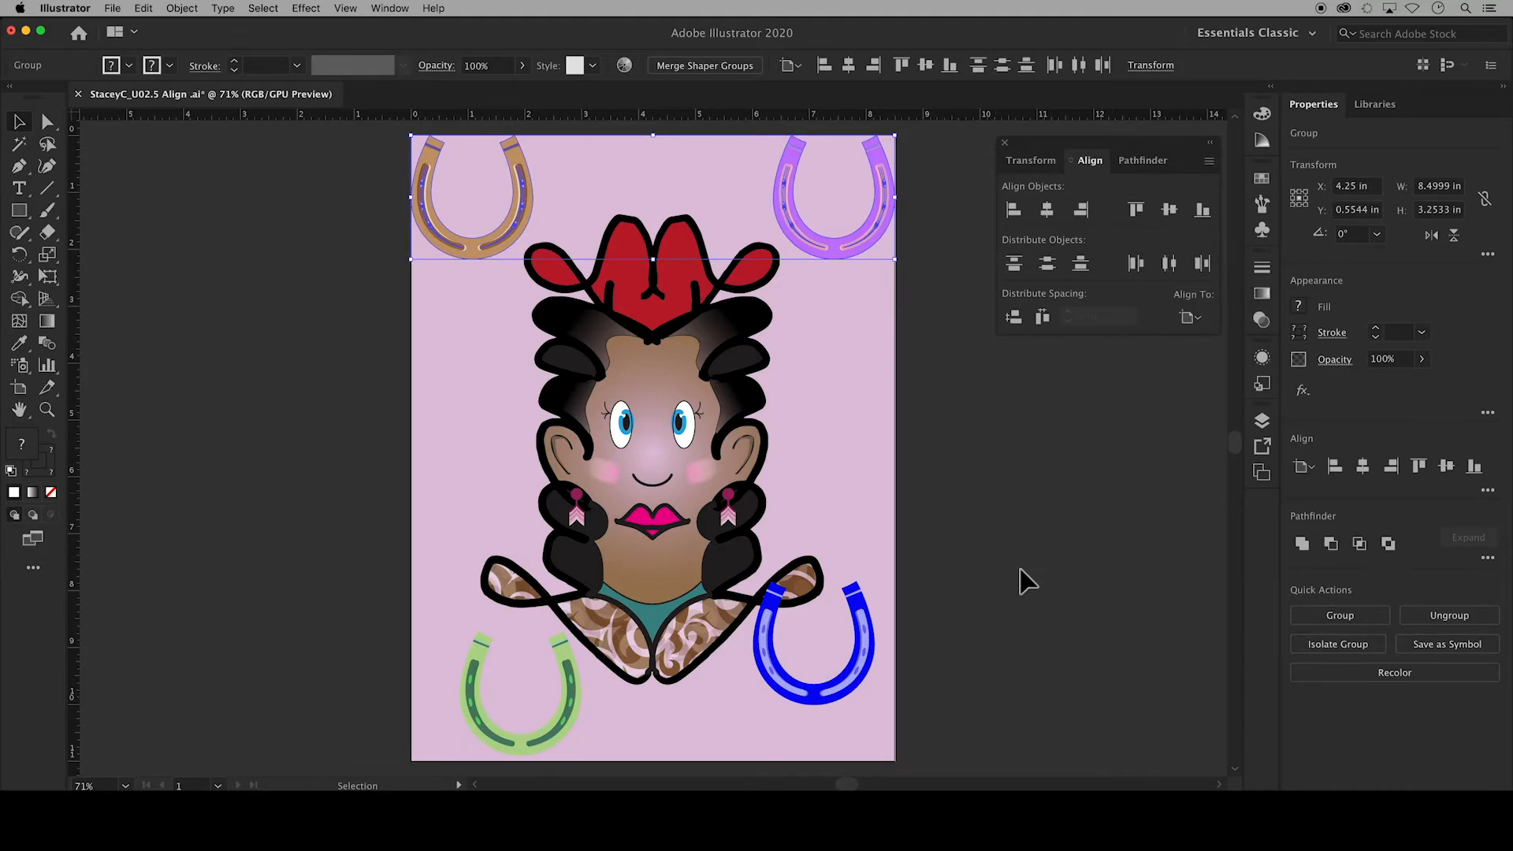
Align the green and blue horseshoes to the artboard's bottom edge, distribute them by horizontal centres, and clear the selection
drag(961, 721, 432, 618)
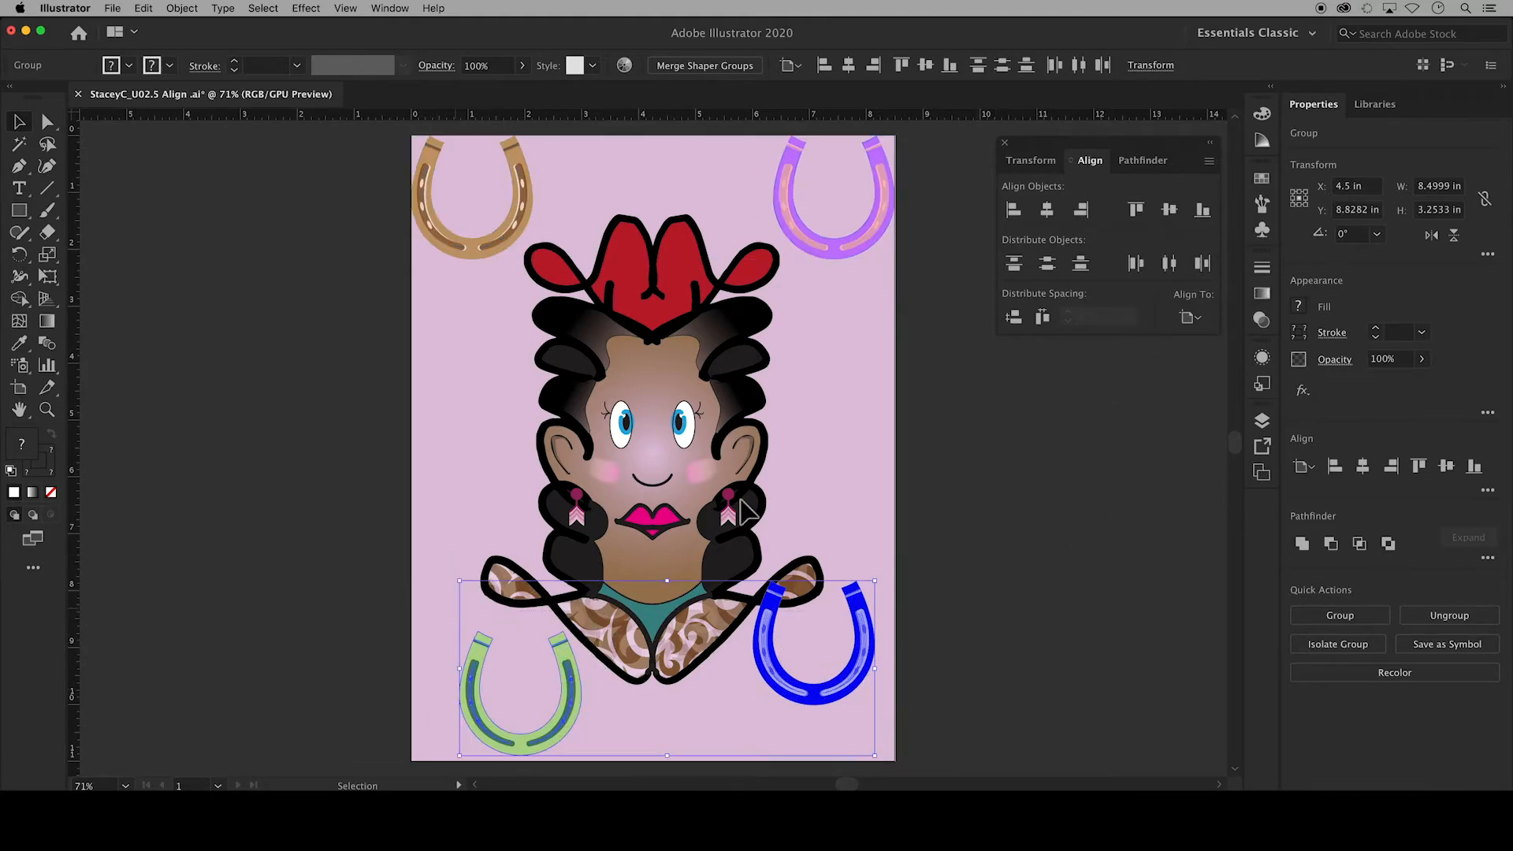
click(1203, 211)
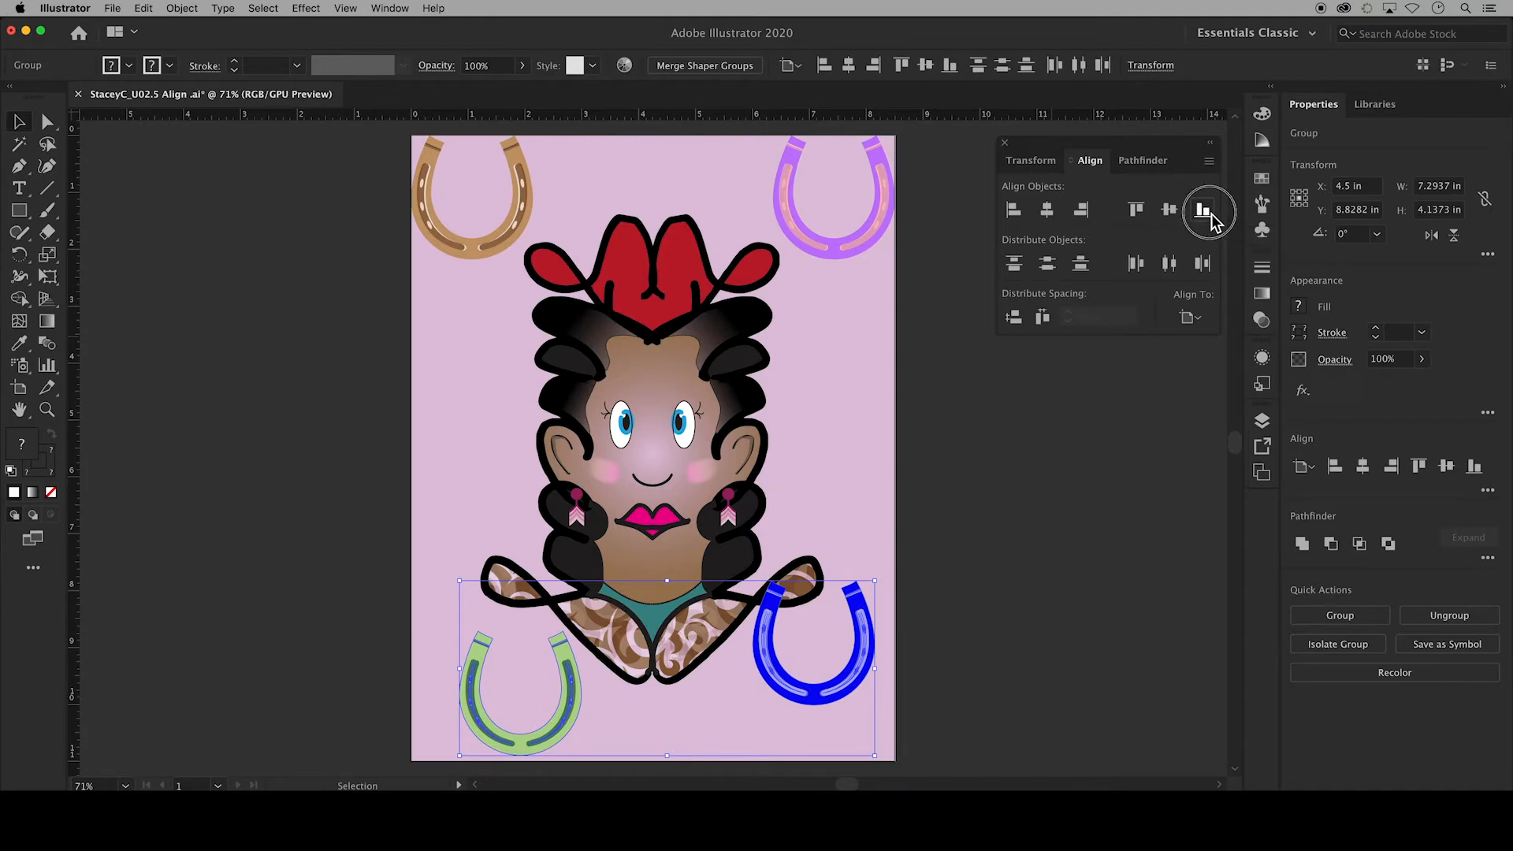
click(1172, 265)
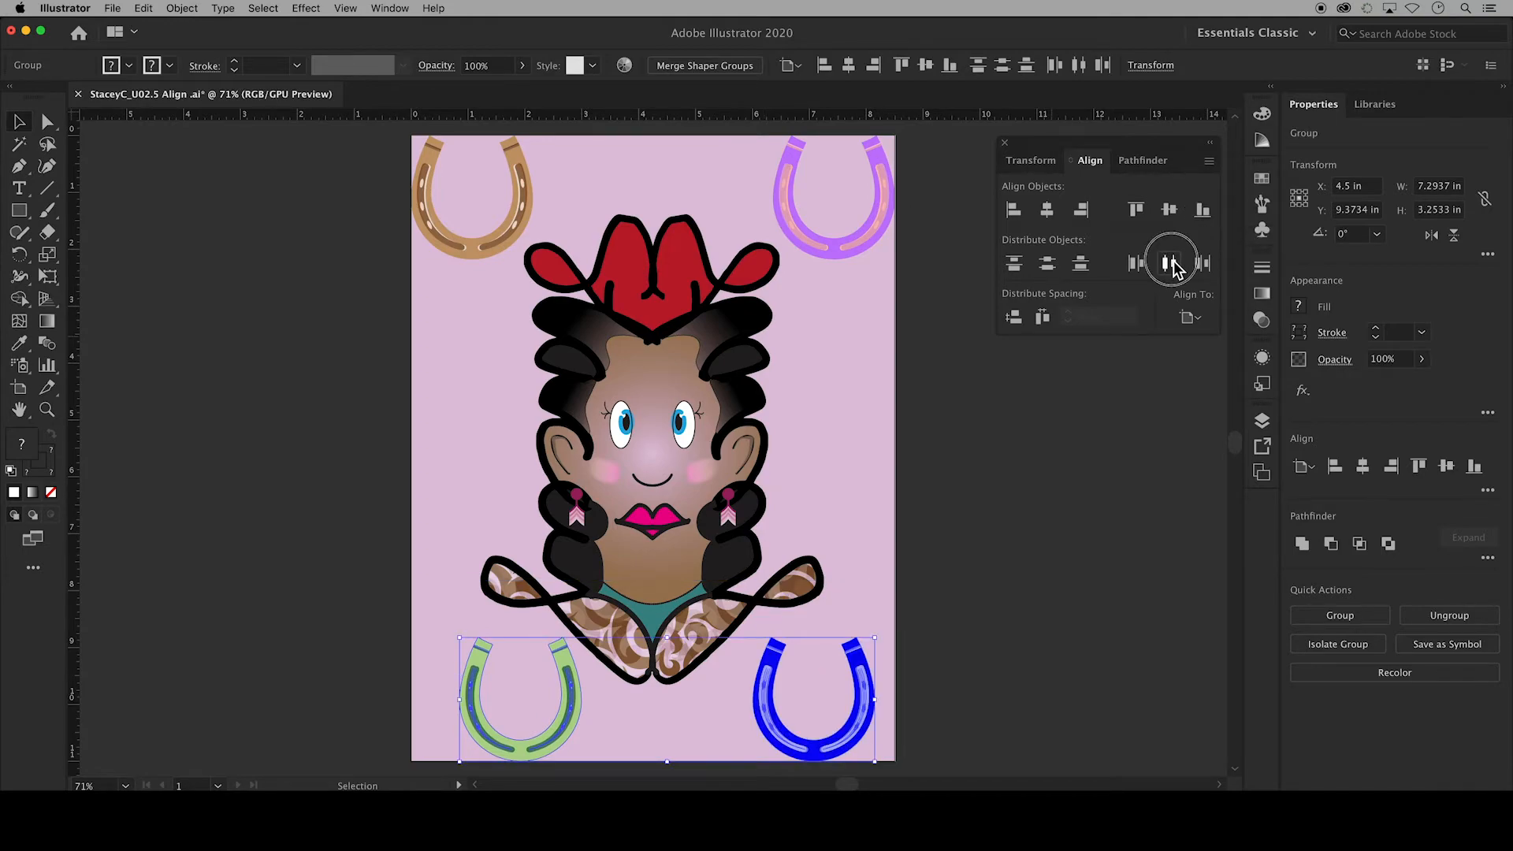
click(1190, 377)
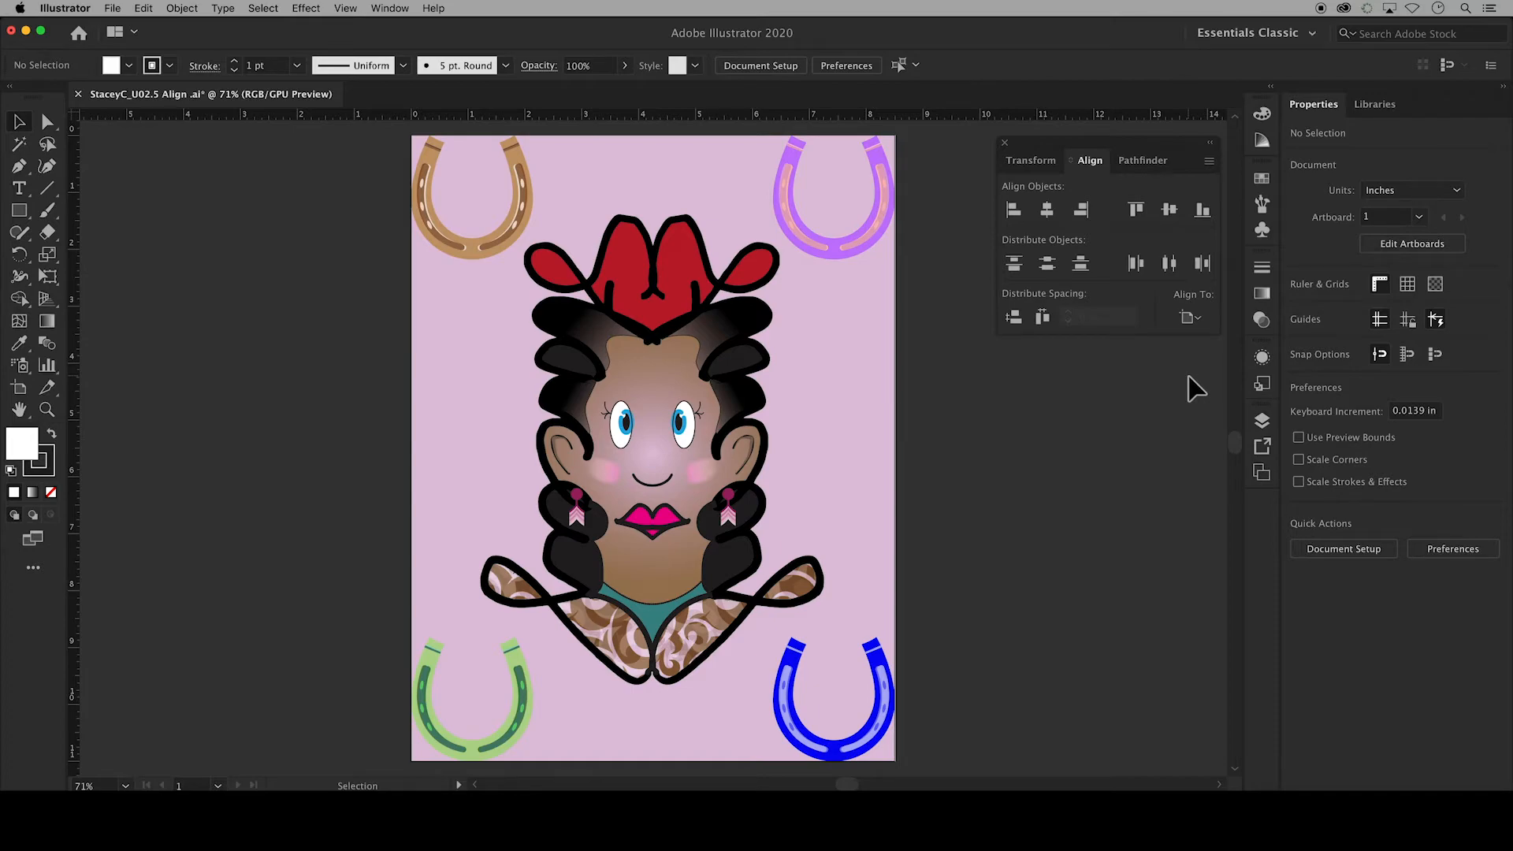
Save the artwork as an Adobe Illustrator (ai) file, choosing the DD1 folder in Creative Cloud Files and adding "Panel" after "Align" in the name
key(super+0)
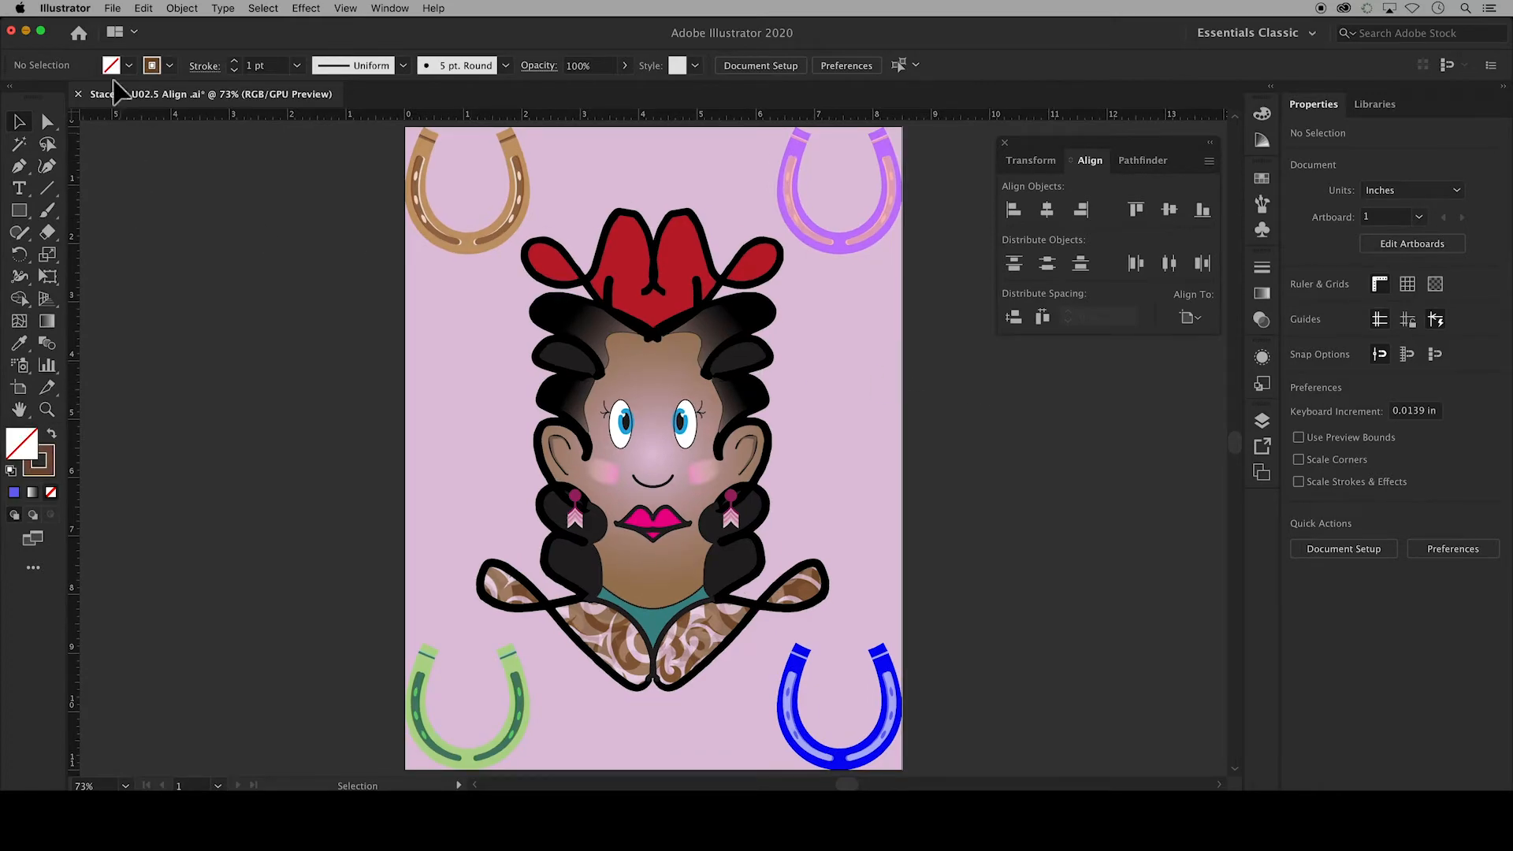
click(112, 11)
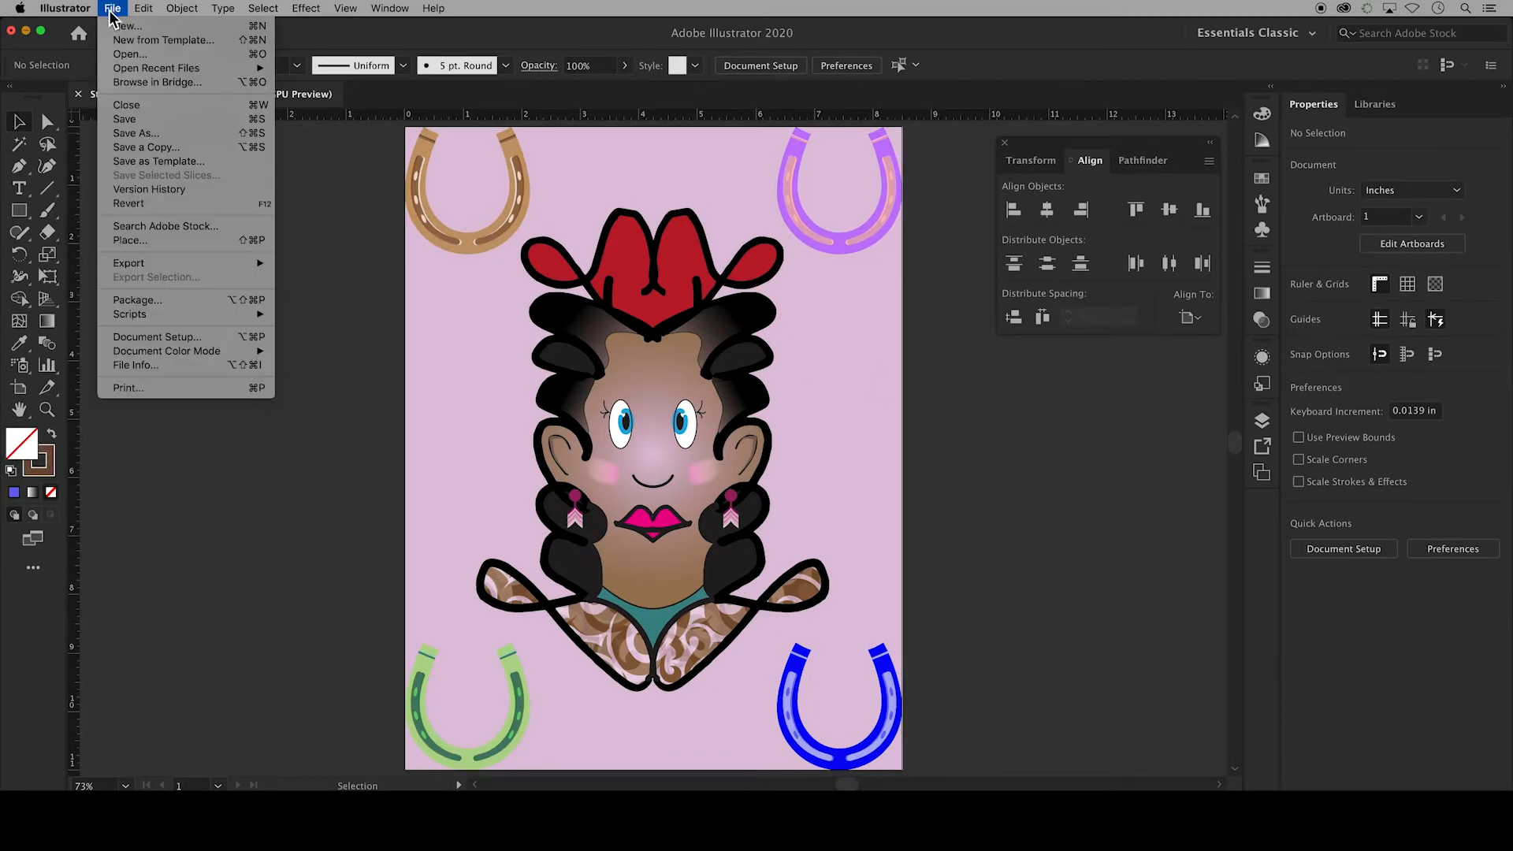
click(134, 134)
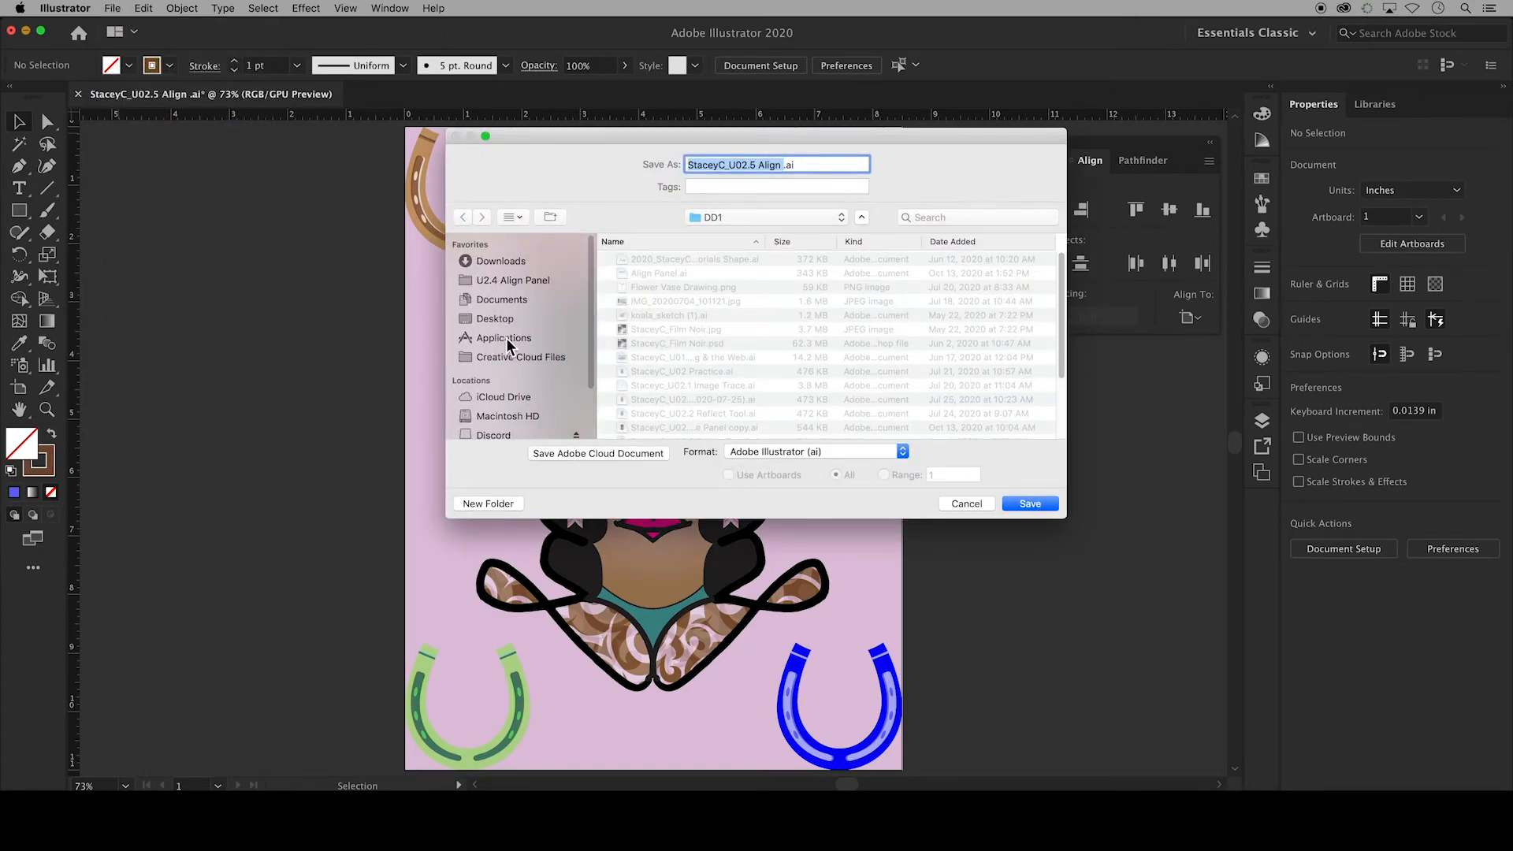
click(524, 361)
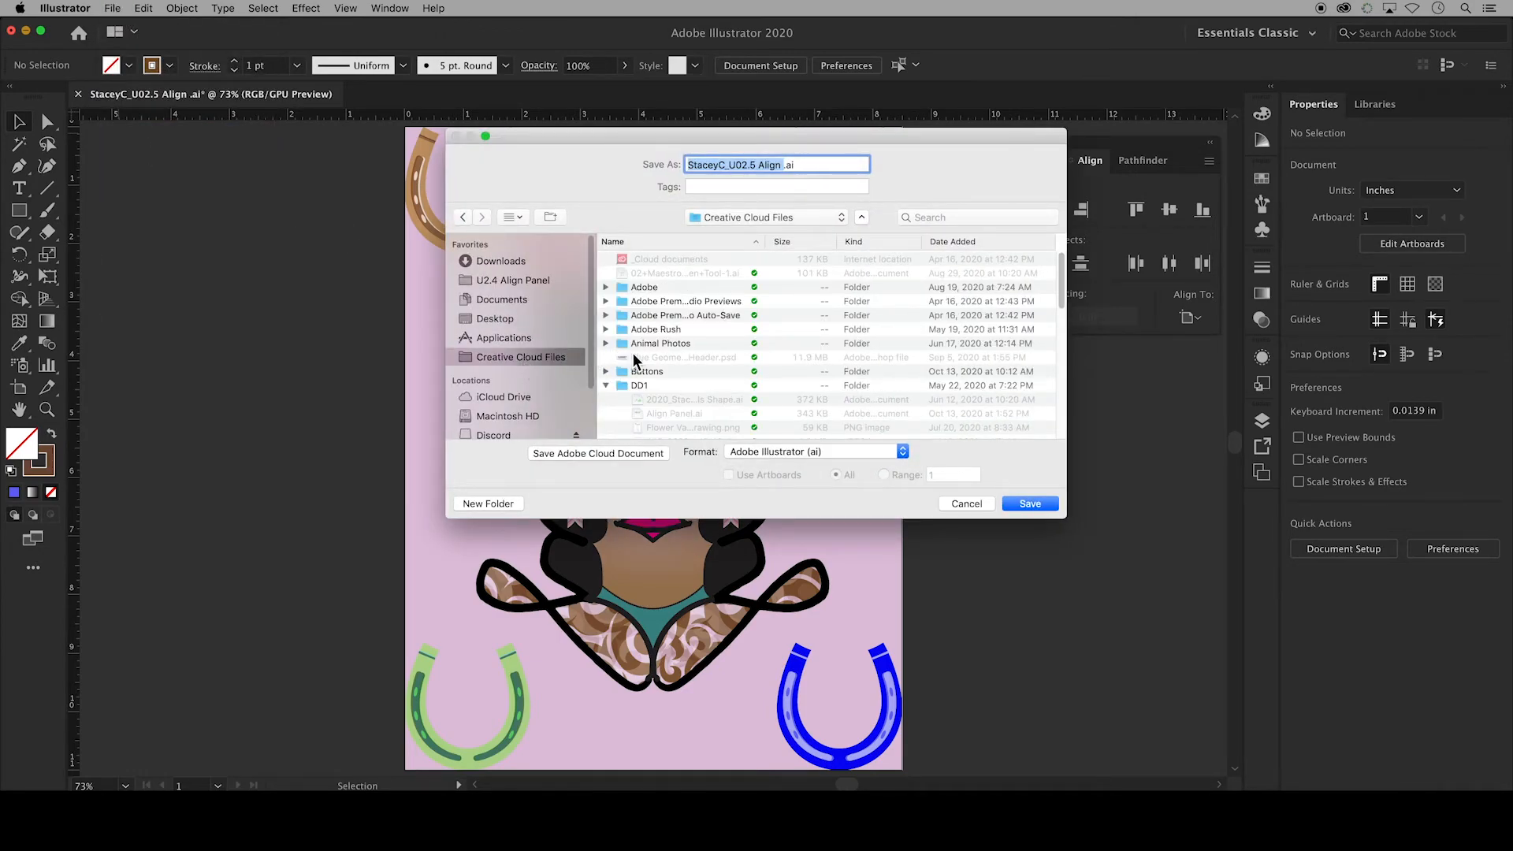
click(643, 386)
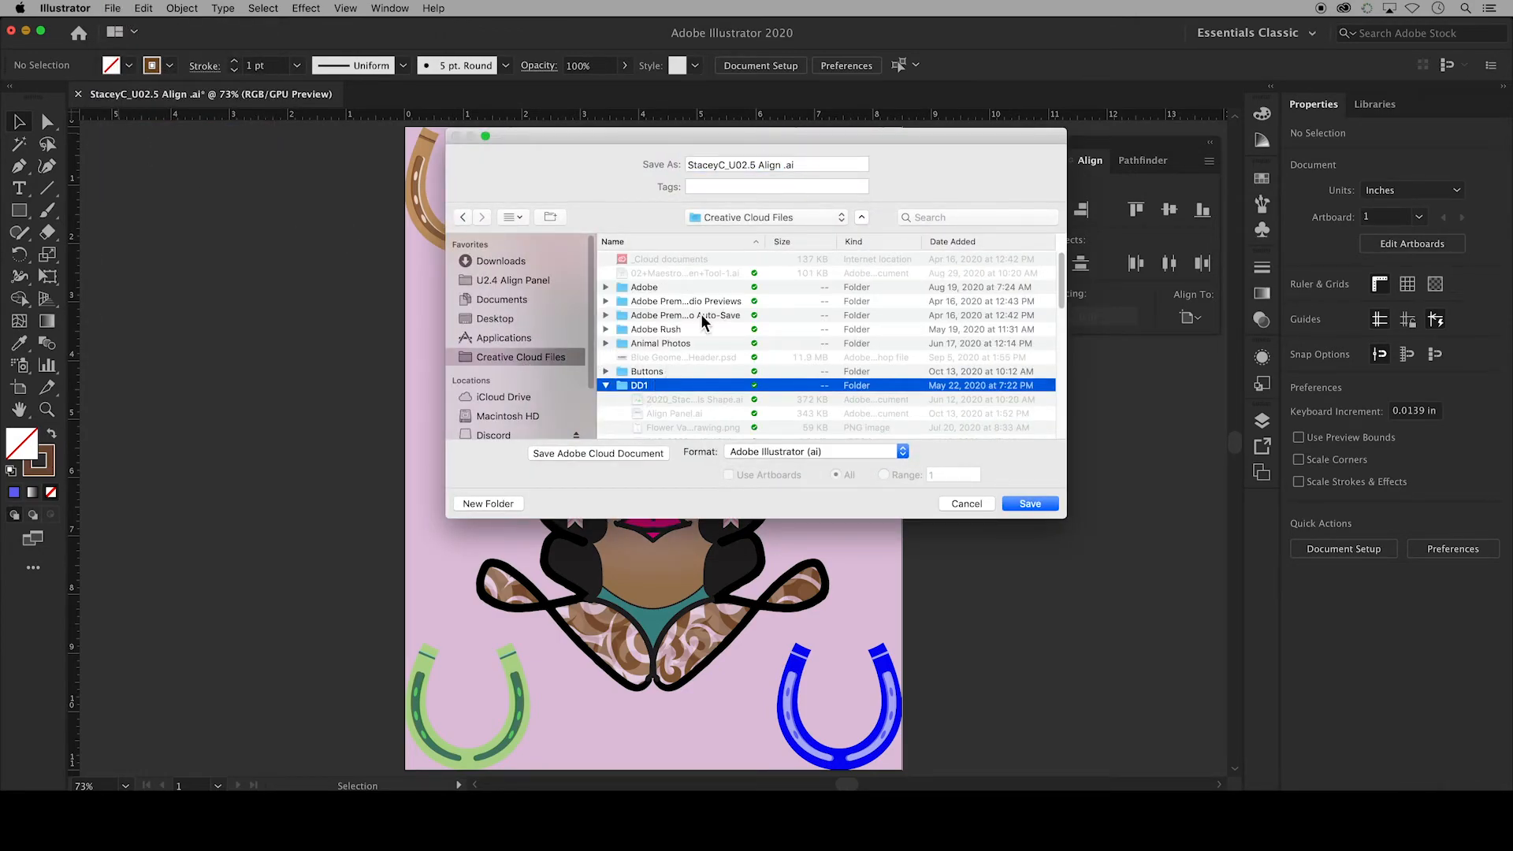
click(780, 165)
text(Panel)
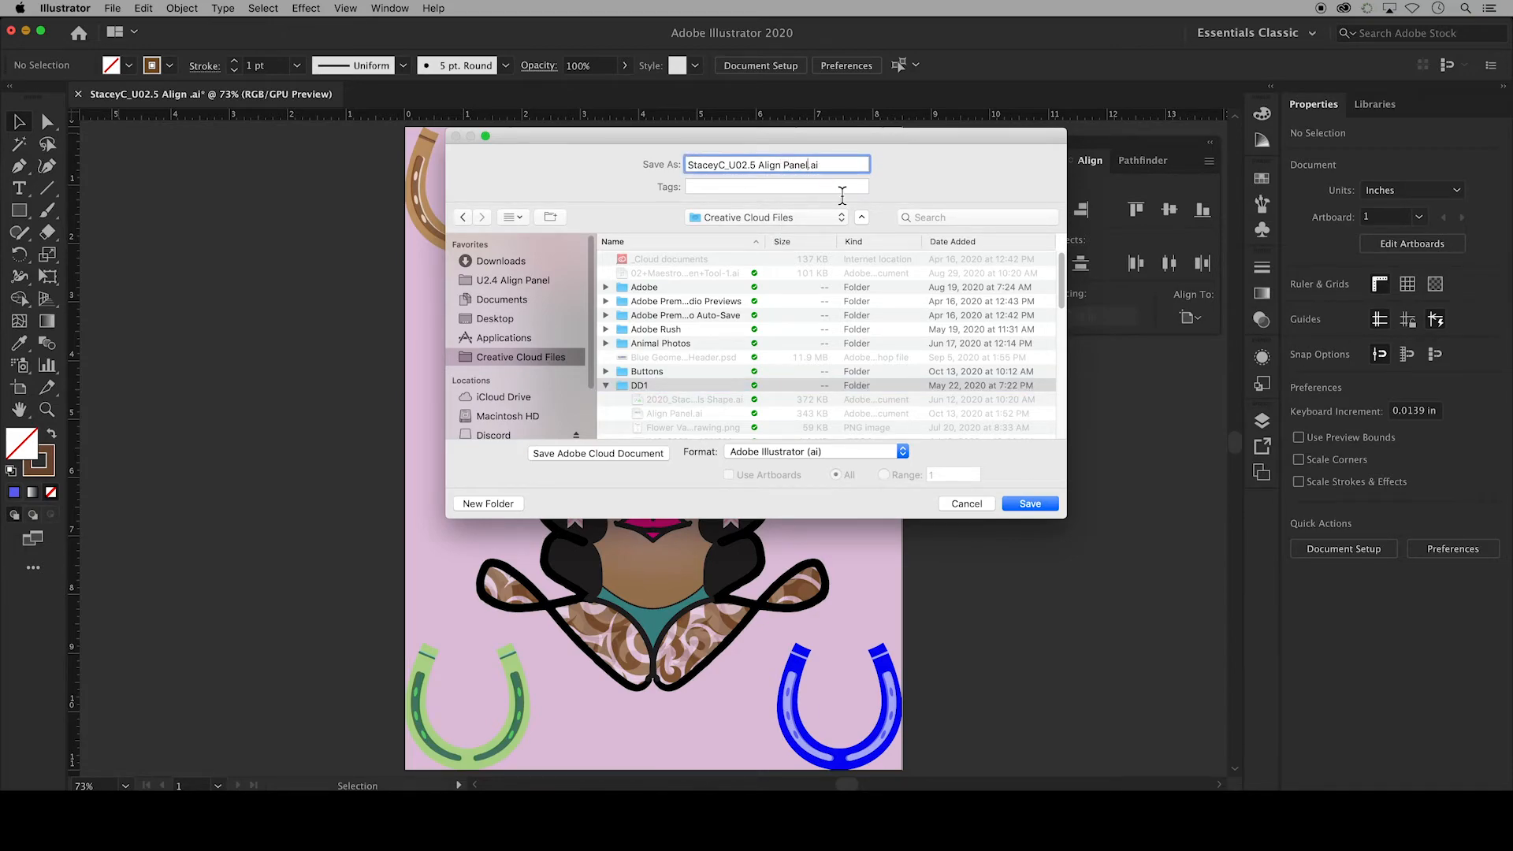
click(1019, 505)
click(1017, 504)
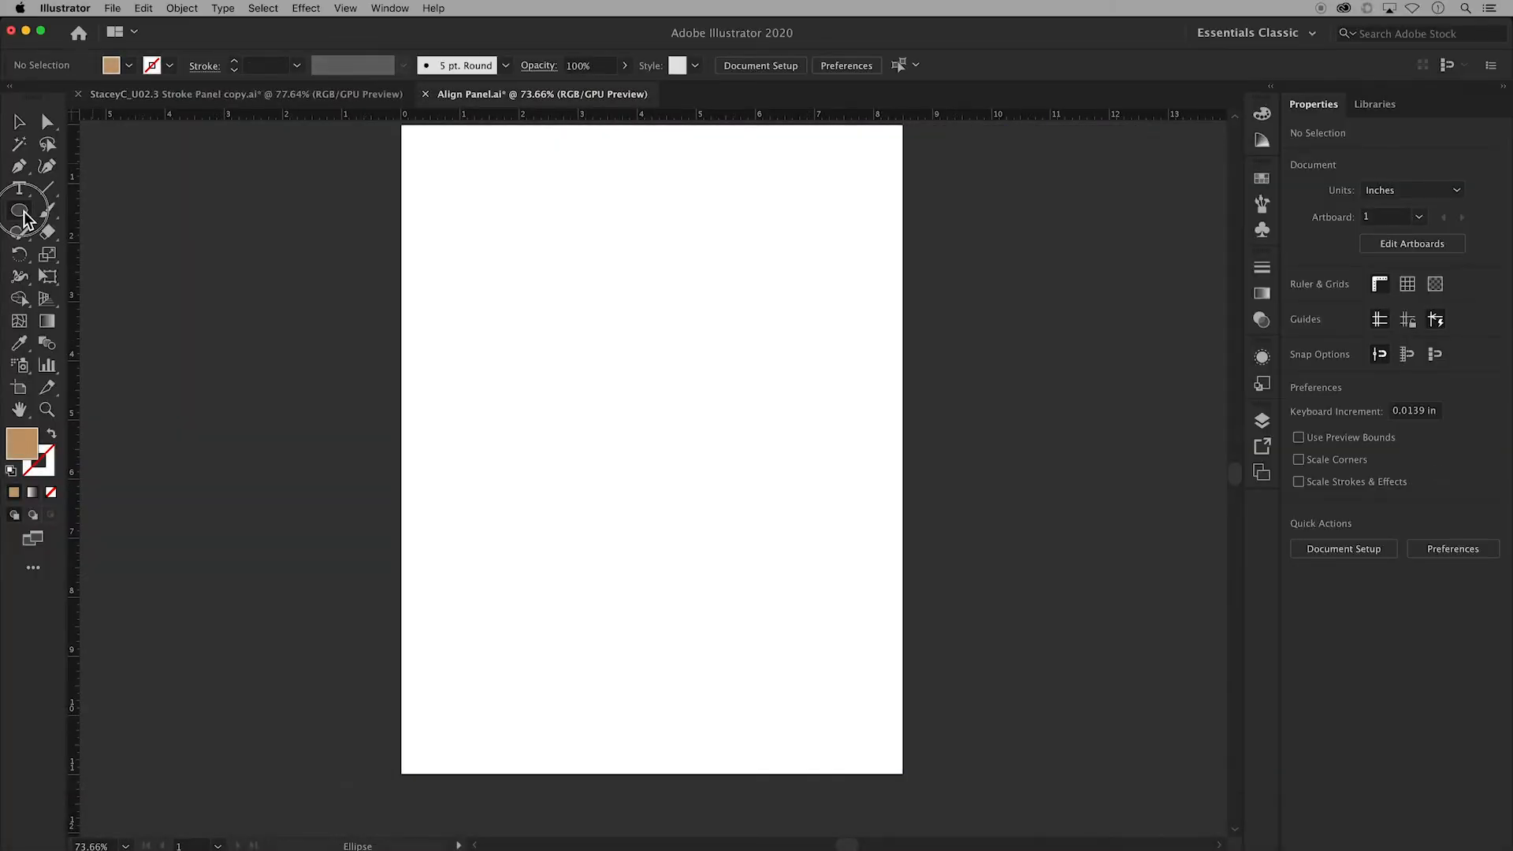
Draw a tan circle about 2.14 in wide near the empty artboard's upper left and raise its top anchor about 0.68 in into an egg shape
drag(19, 209, 87, 253)
drag(433, 229, 561, 348)
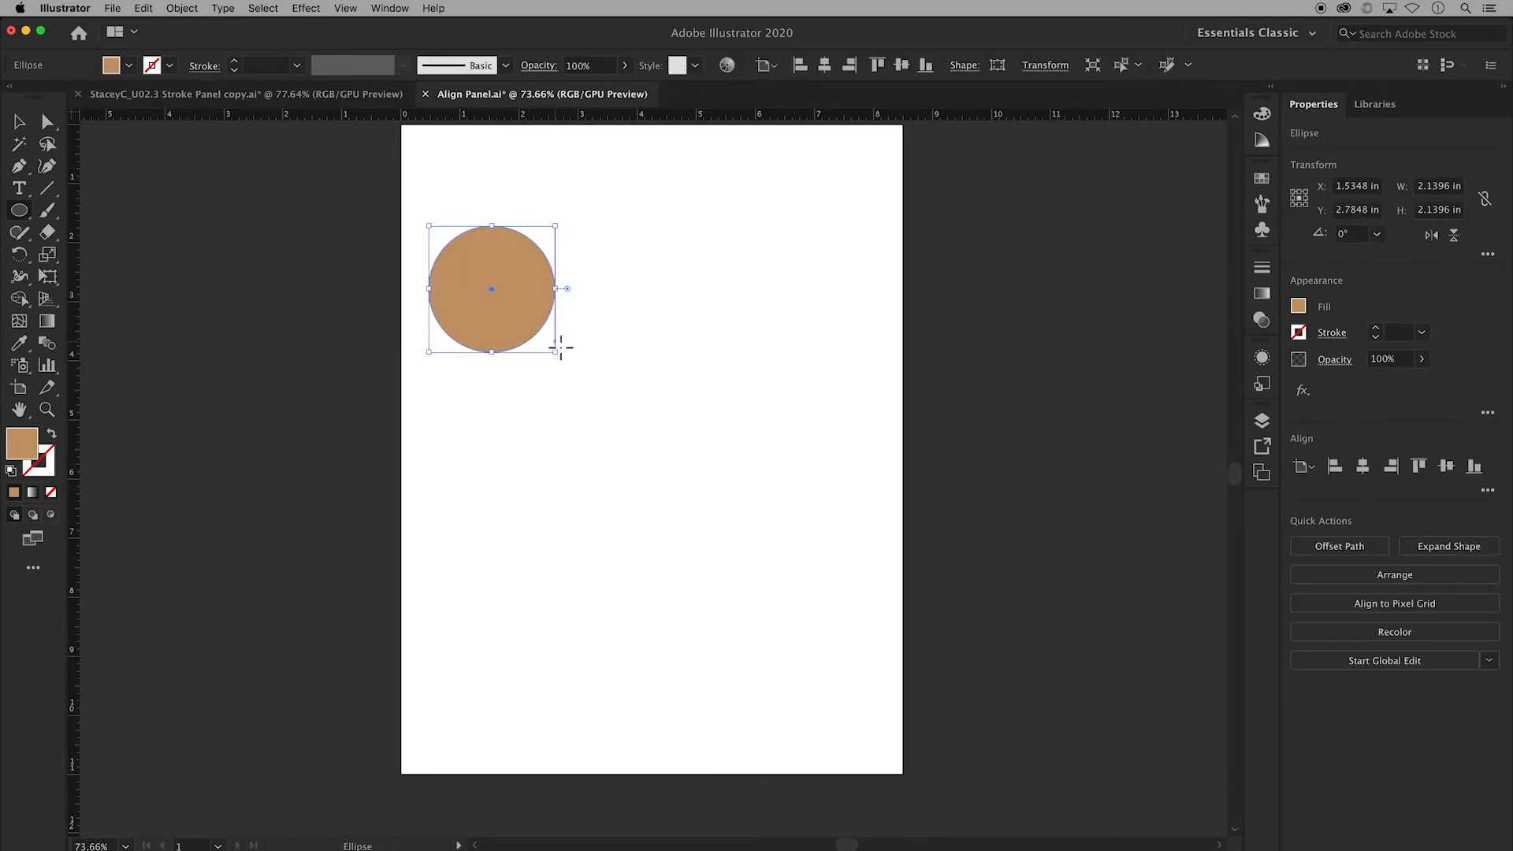
click(47, 124)
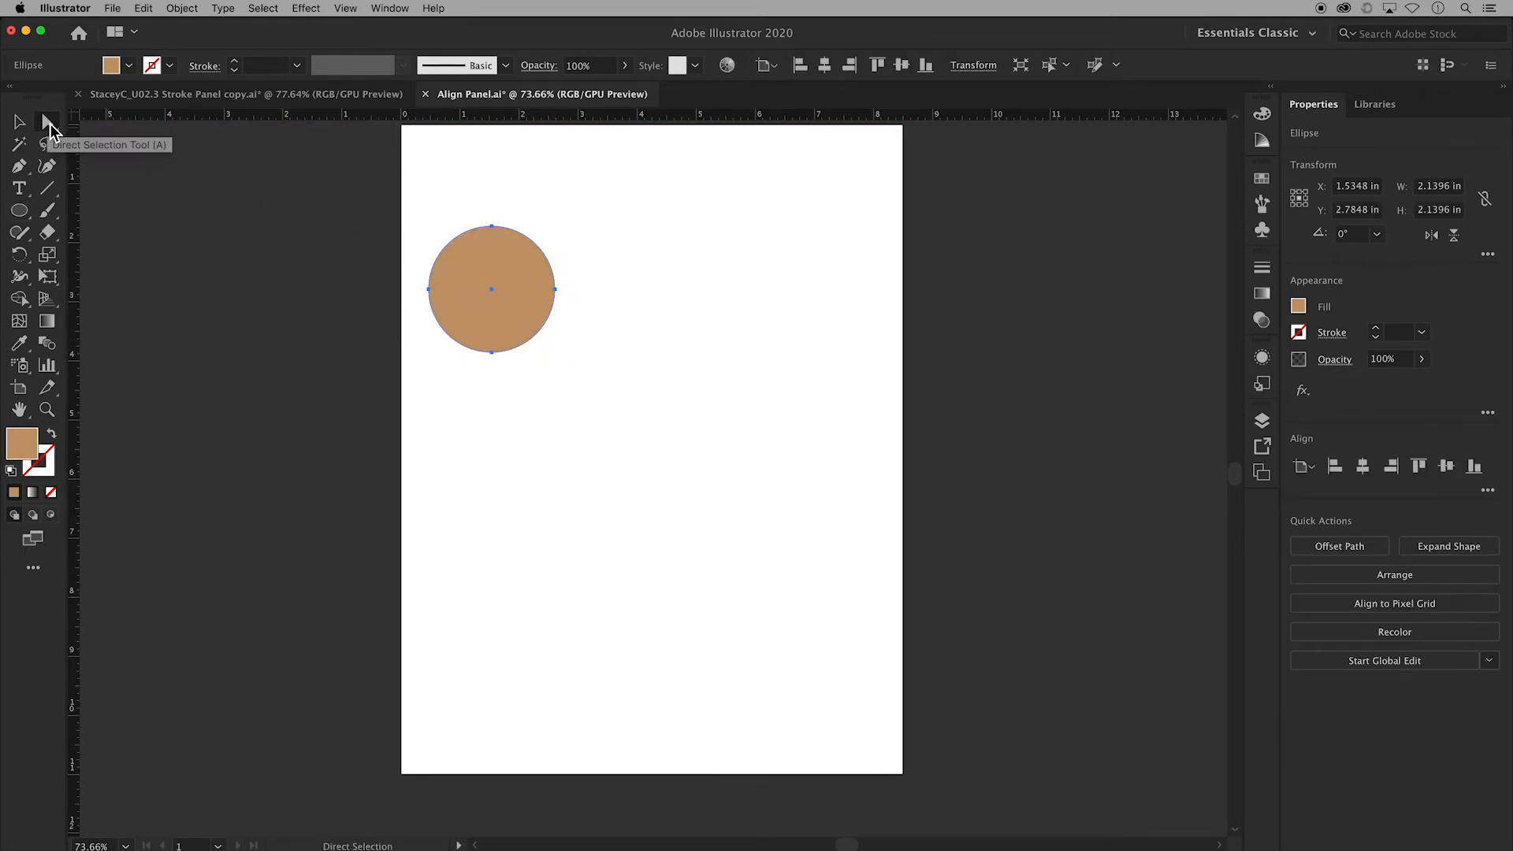
click(492, 226)
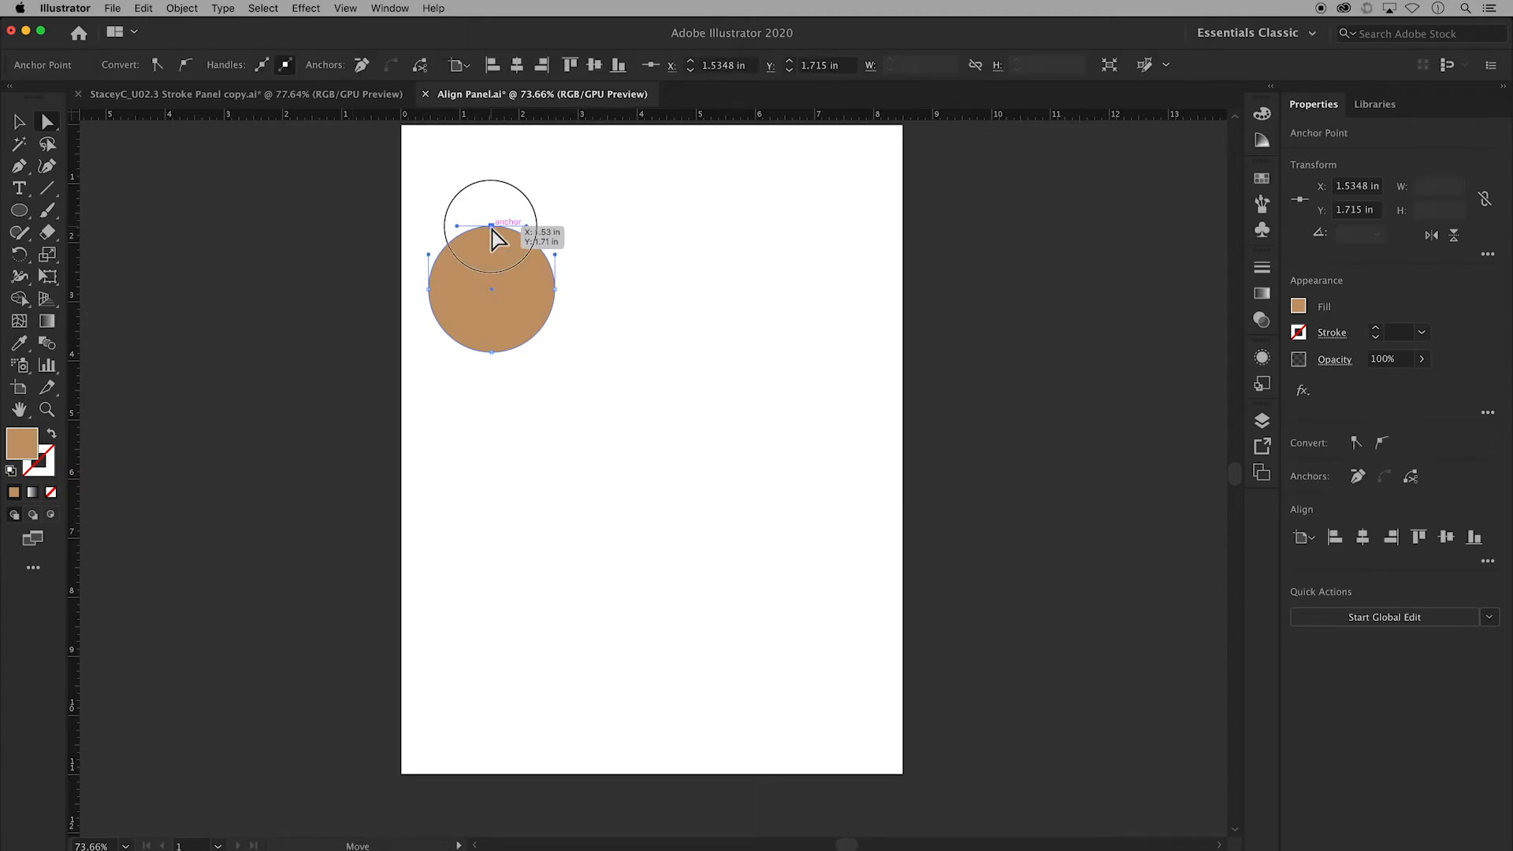
drag(492, 227, 492, 188)
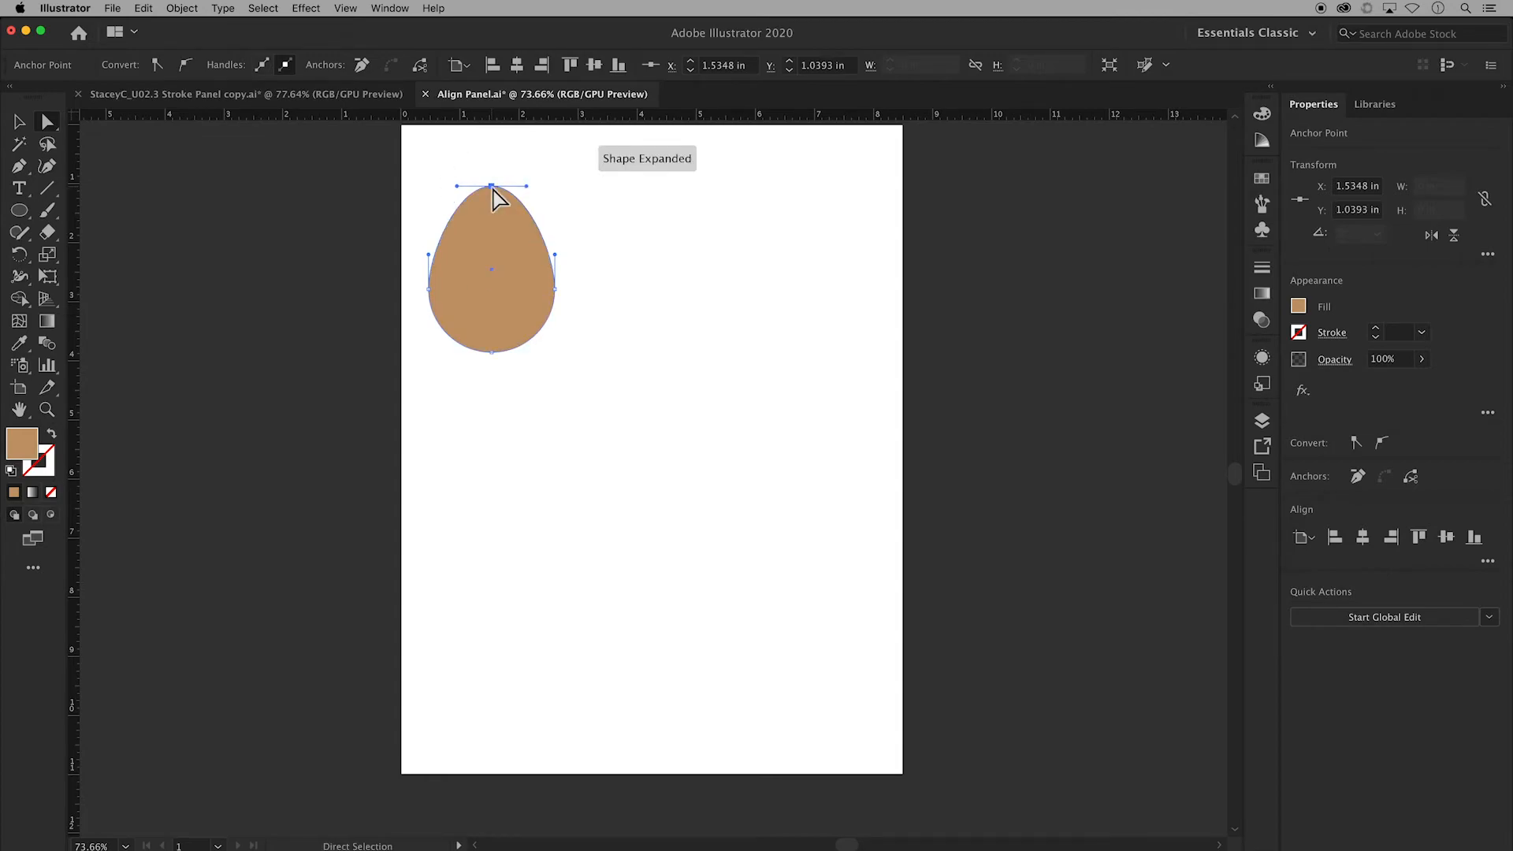
click(619, 261)
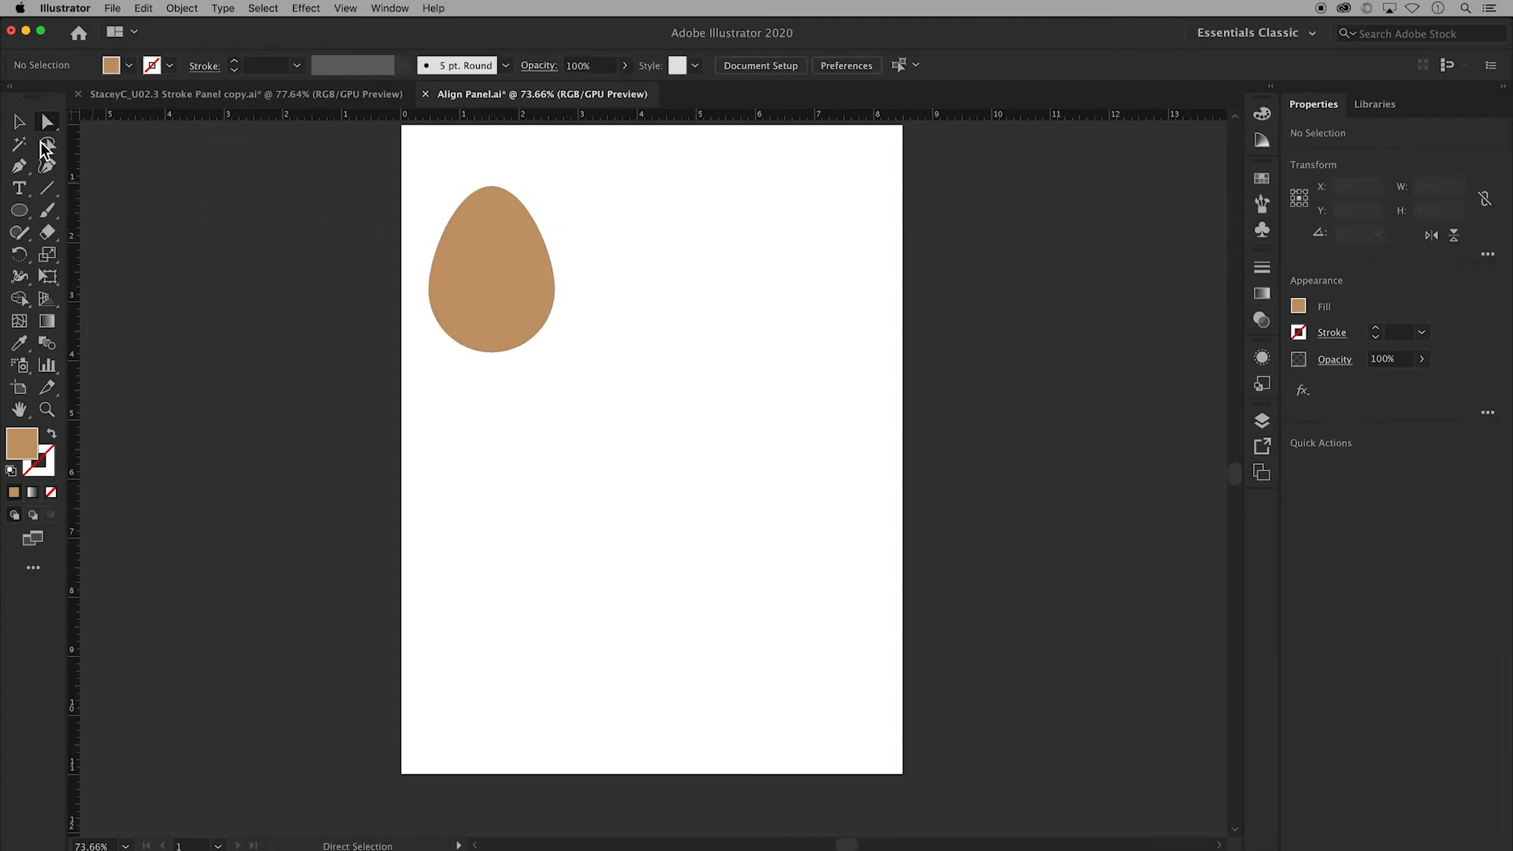
Duplicate the tan egg, place the copy just to the right of the original, and fill it dark brown
click(19, 120)
click(441, 272)
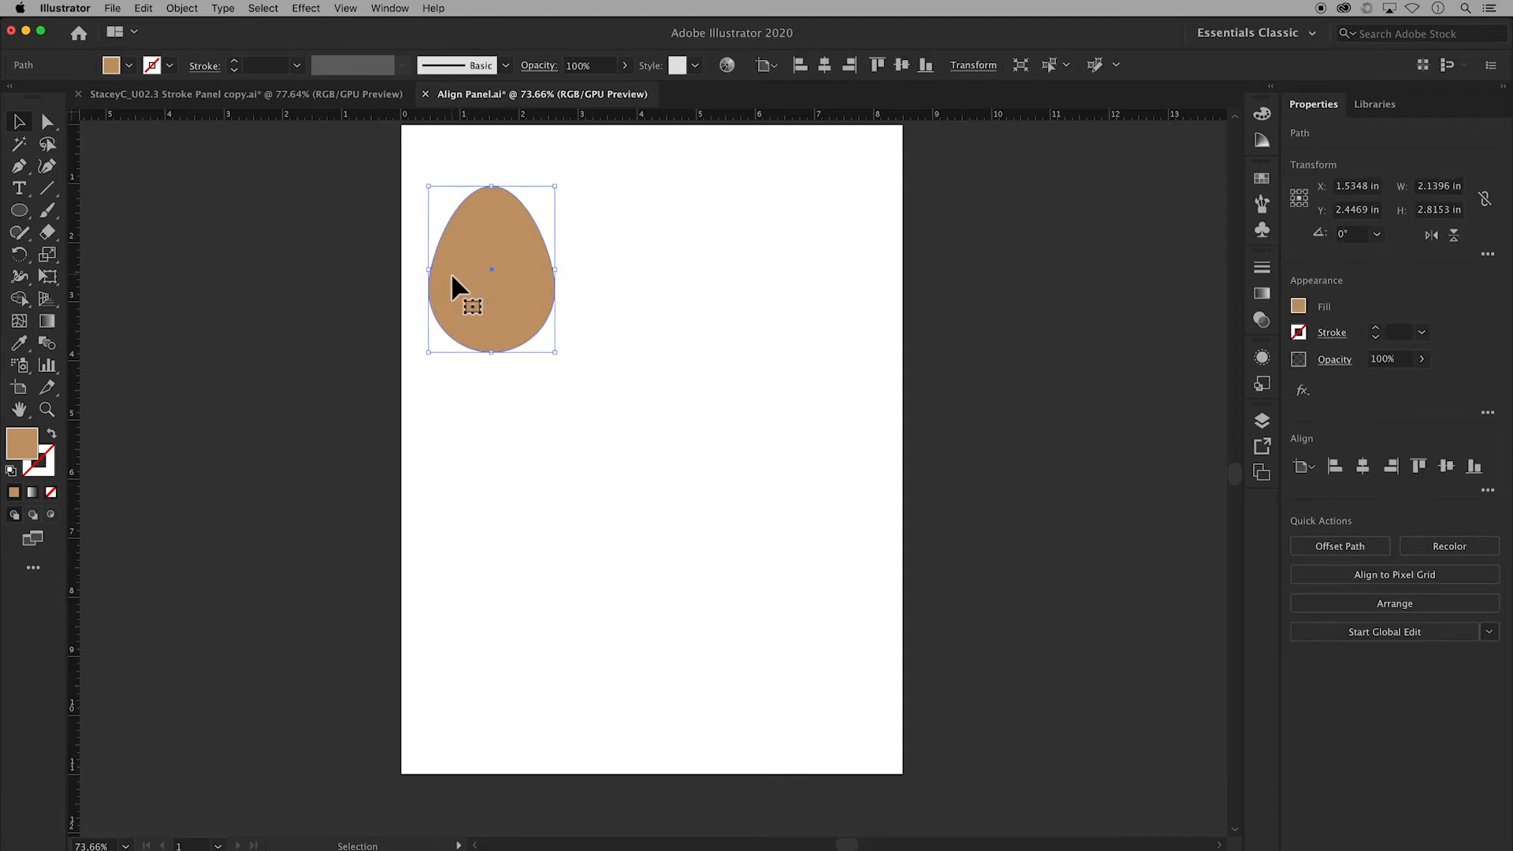
key(a)
key(ctrl+v)
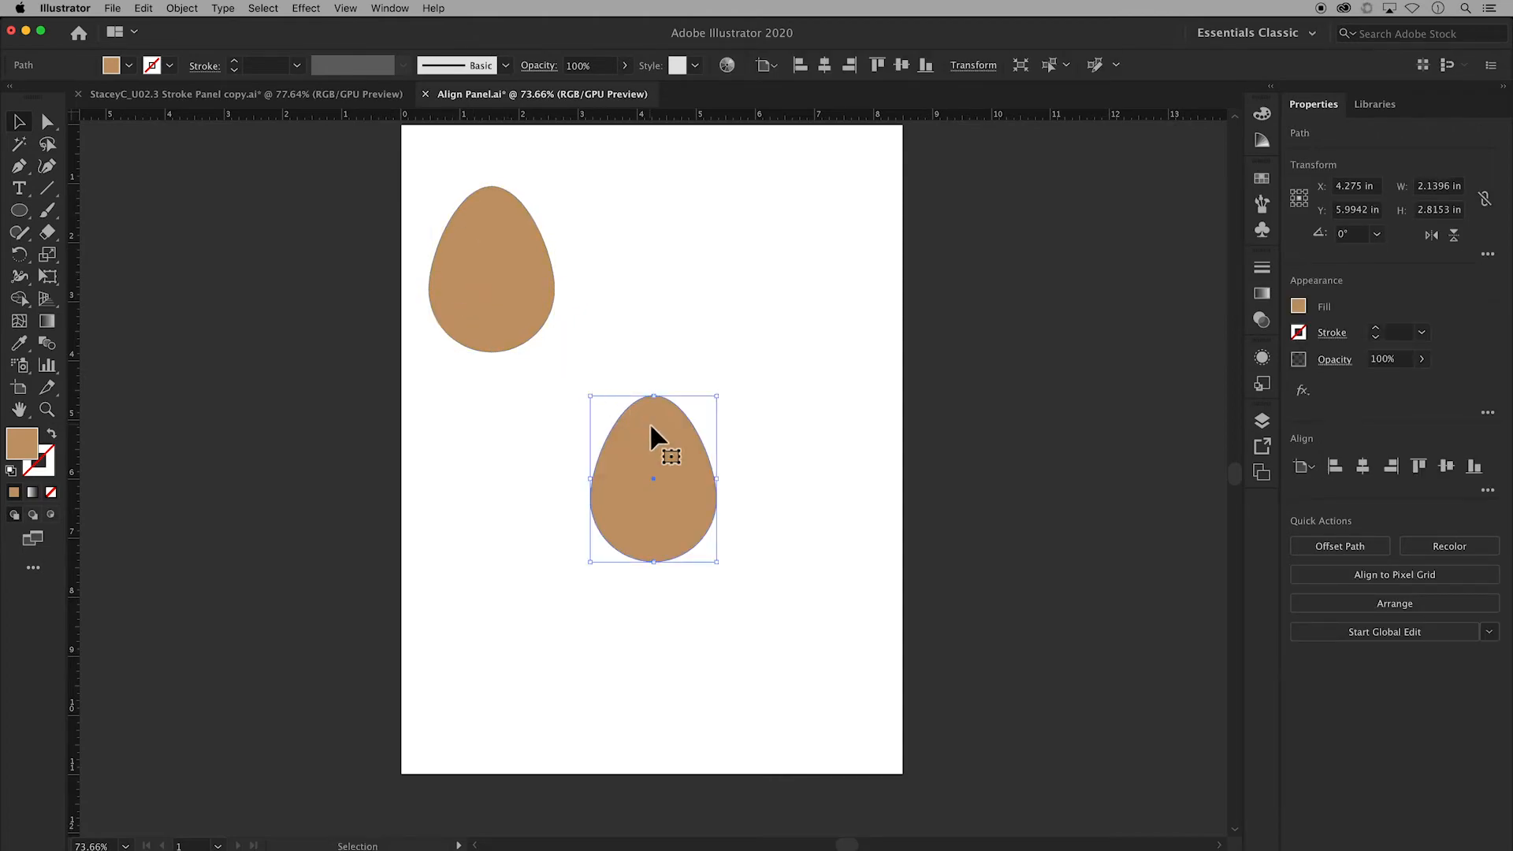
drag(649, 422, 623, 183)
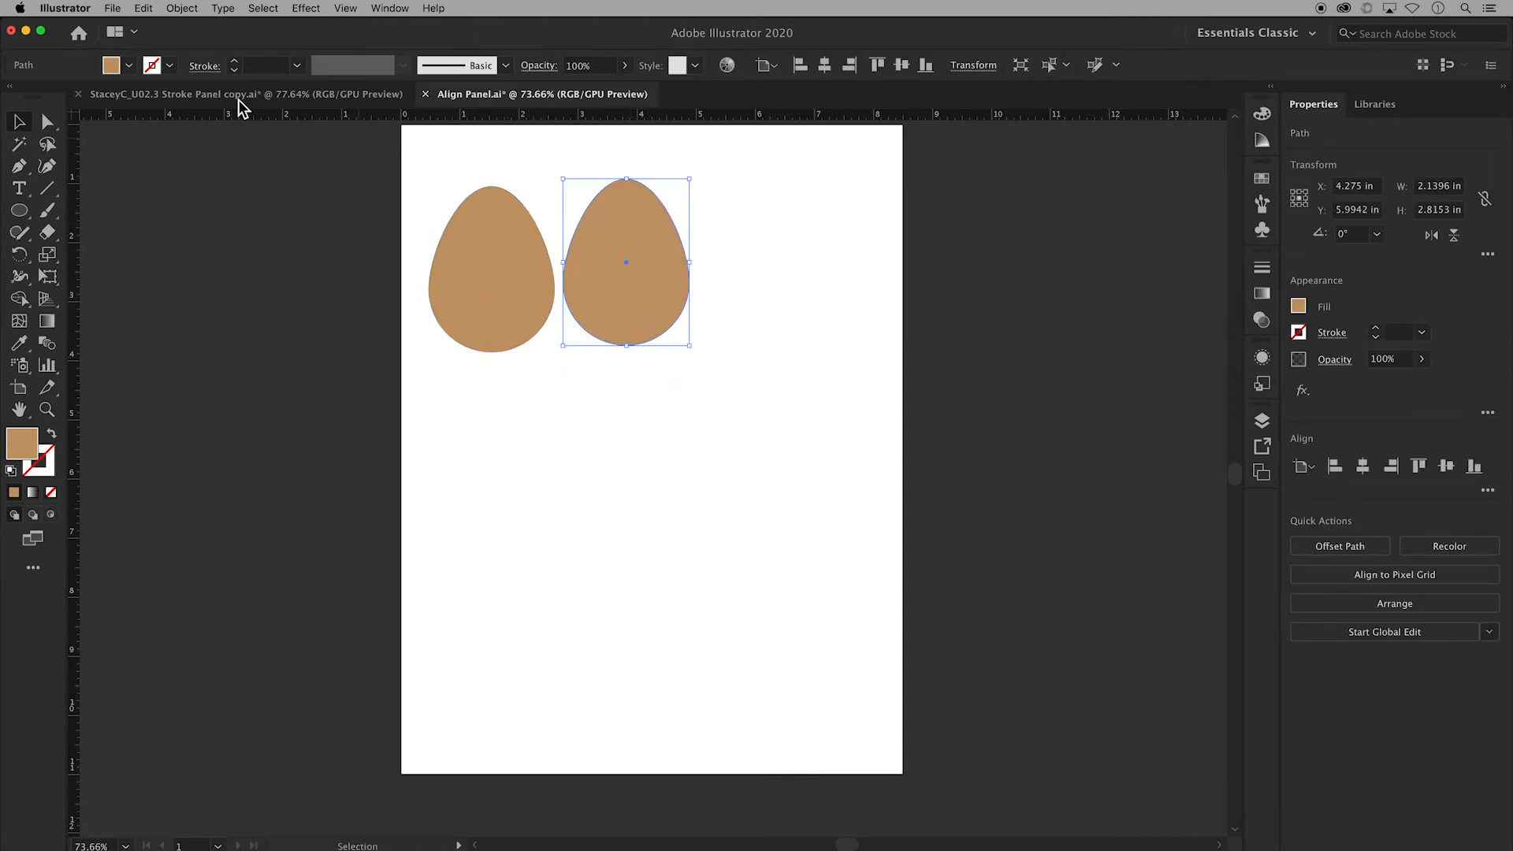
click(129, 65)
click(154, 124)
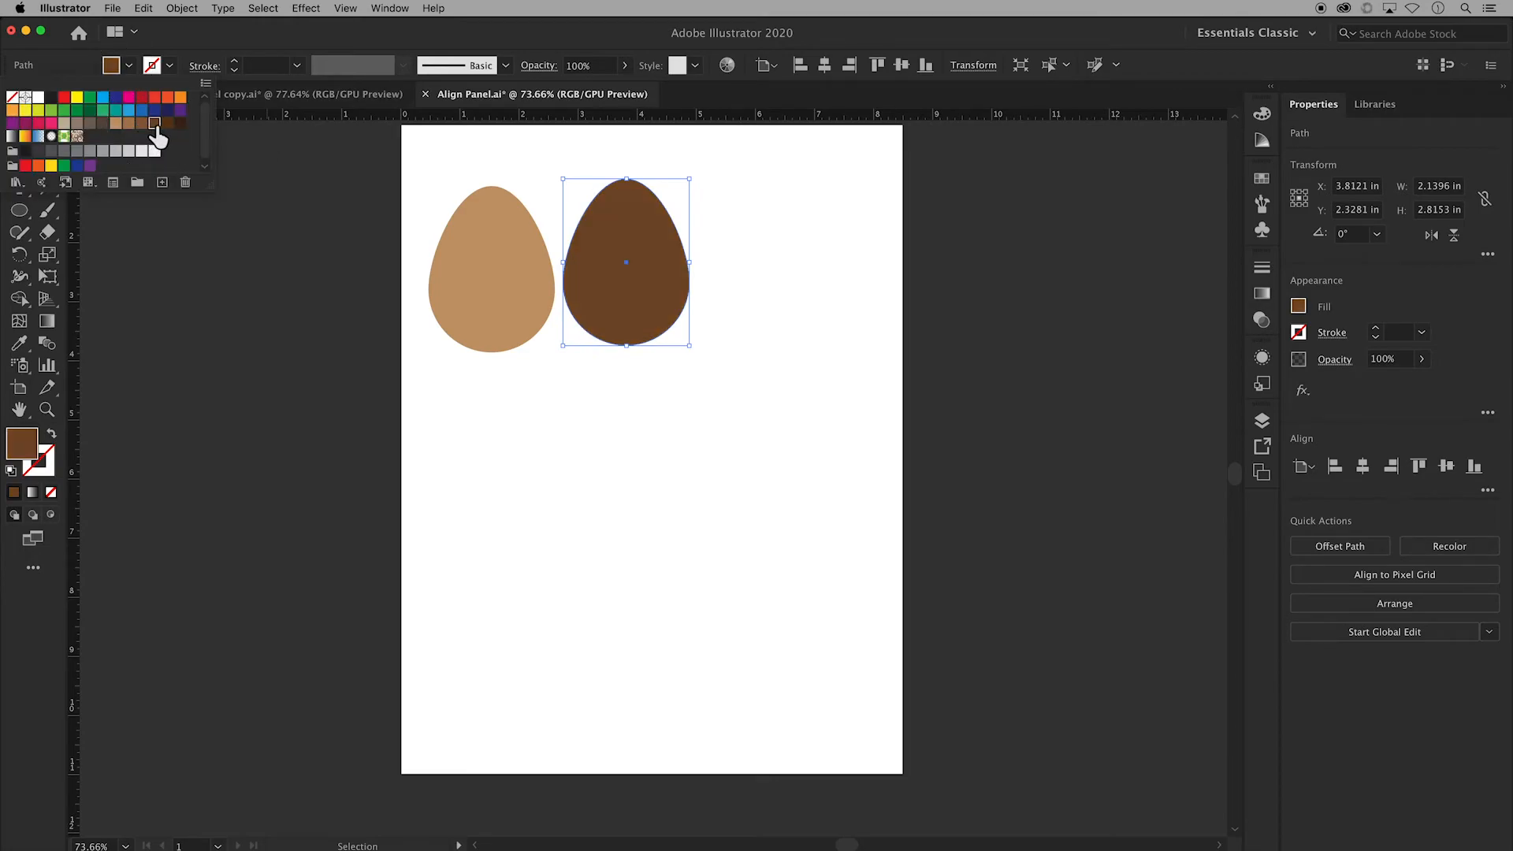
Scale the dark brown egg to about 1.44 by 1.85 in, centre it inside the tan egg, and nudge it slightly upward
click(690, 346)
drag(690, 347, 533, 276)
drag(503, 329, 497, 341)
click(583, 319)
click(489, 311)
key(Up)
key(Up)
key(Up)
key(Up)
key(Up)
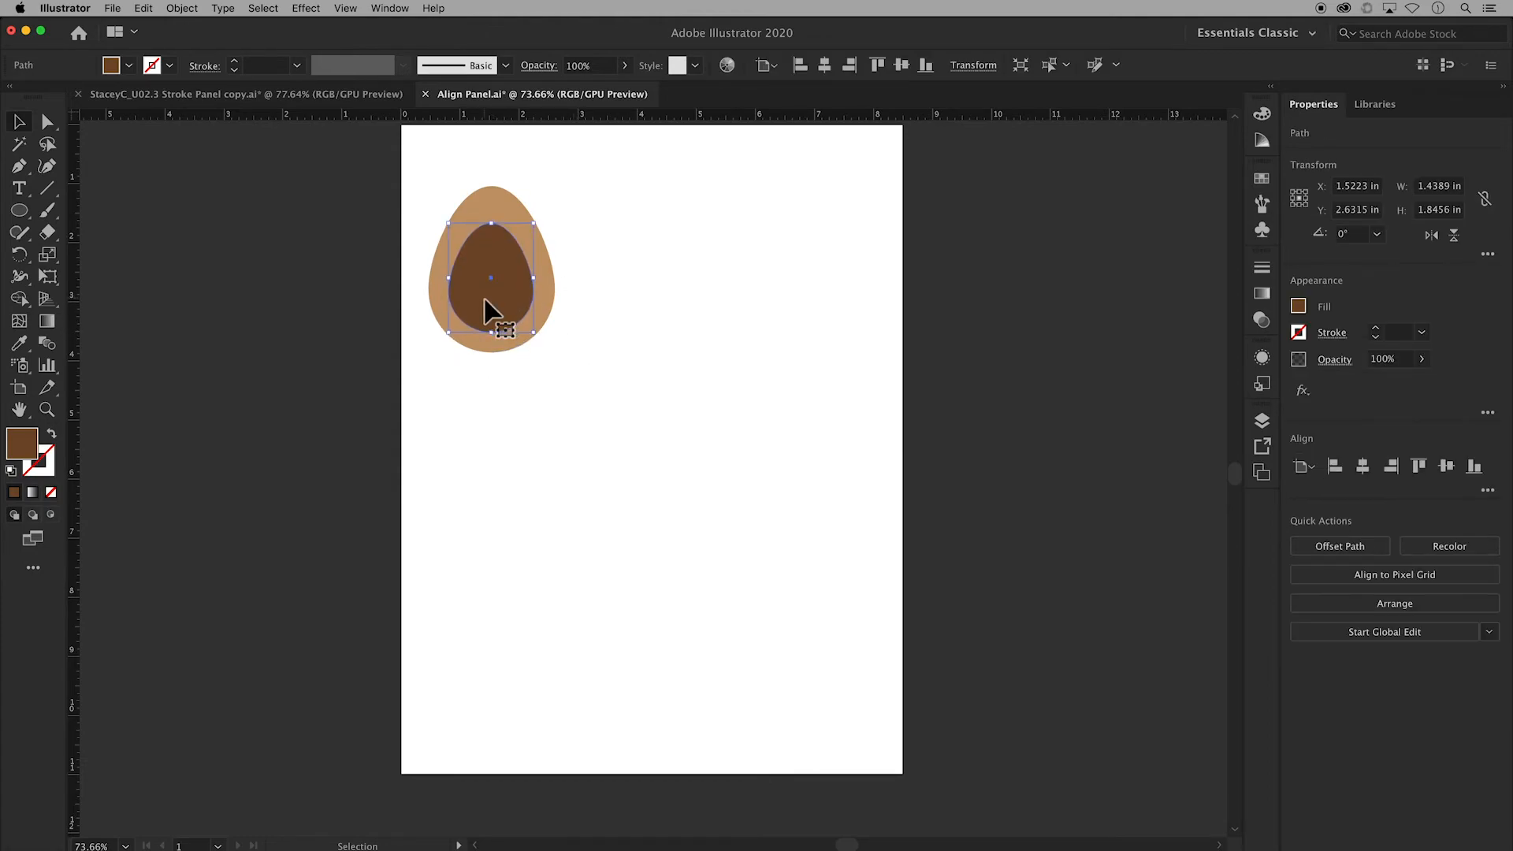
key(shift+super+a)
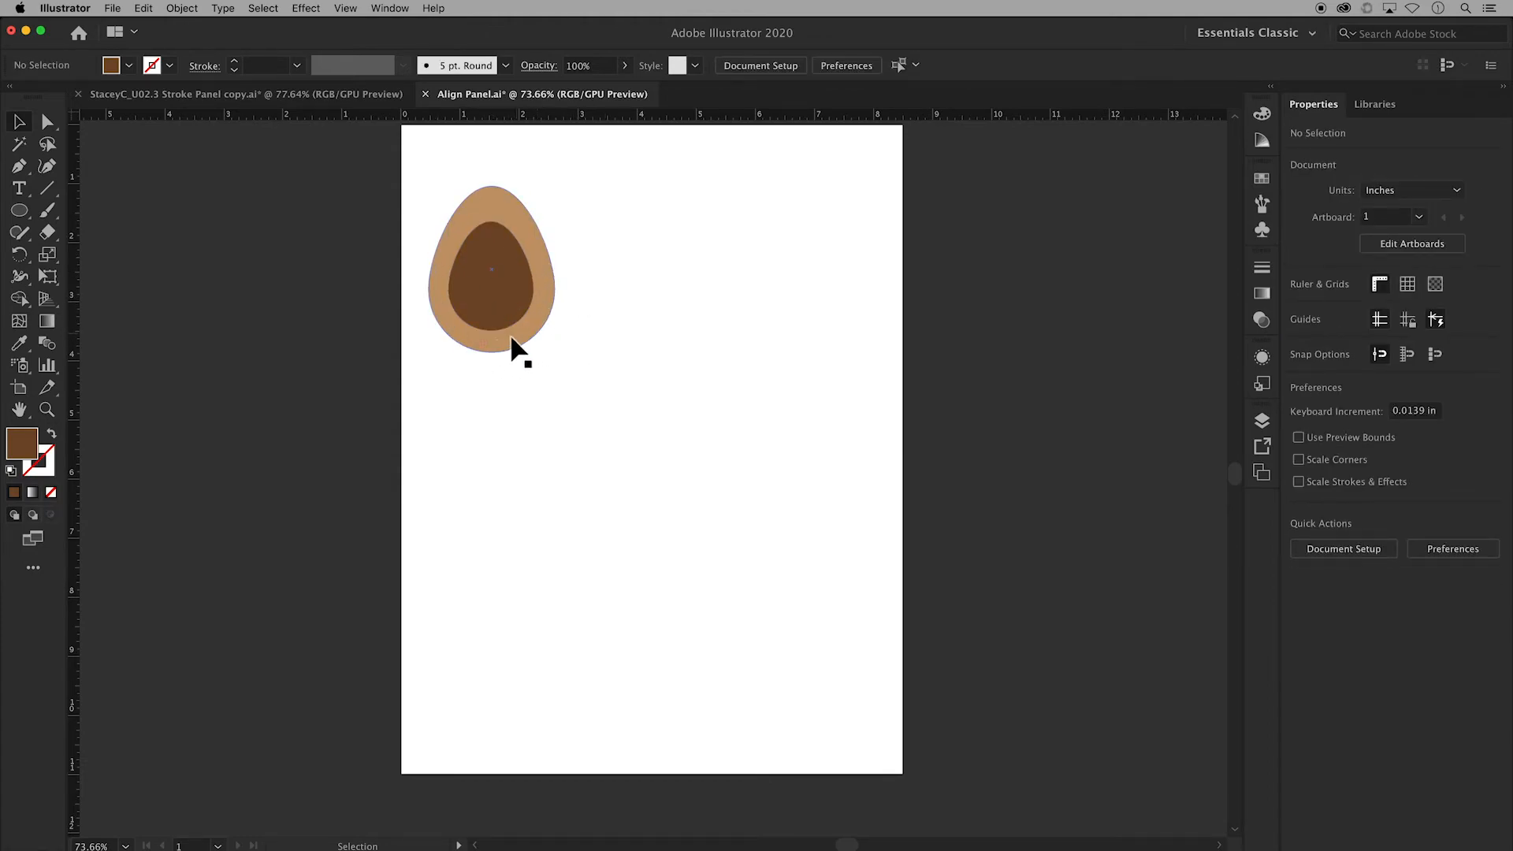
Stretch the dark brown egg upward so its tip sits closer to the tan egg's tip, then clear the selection
click(500, 253)
drag(498, 224, 495, 207)
click(591, 255)
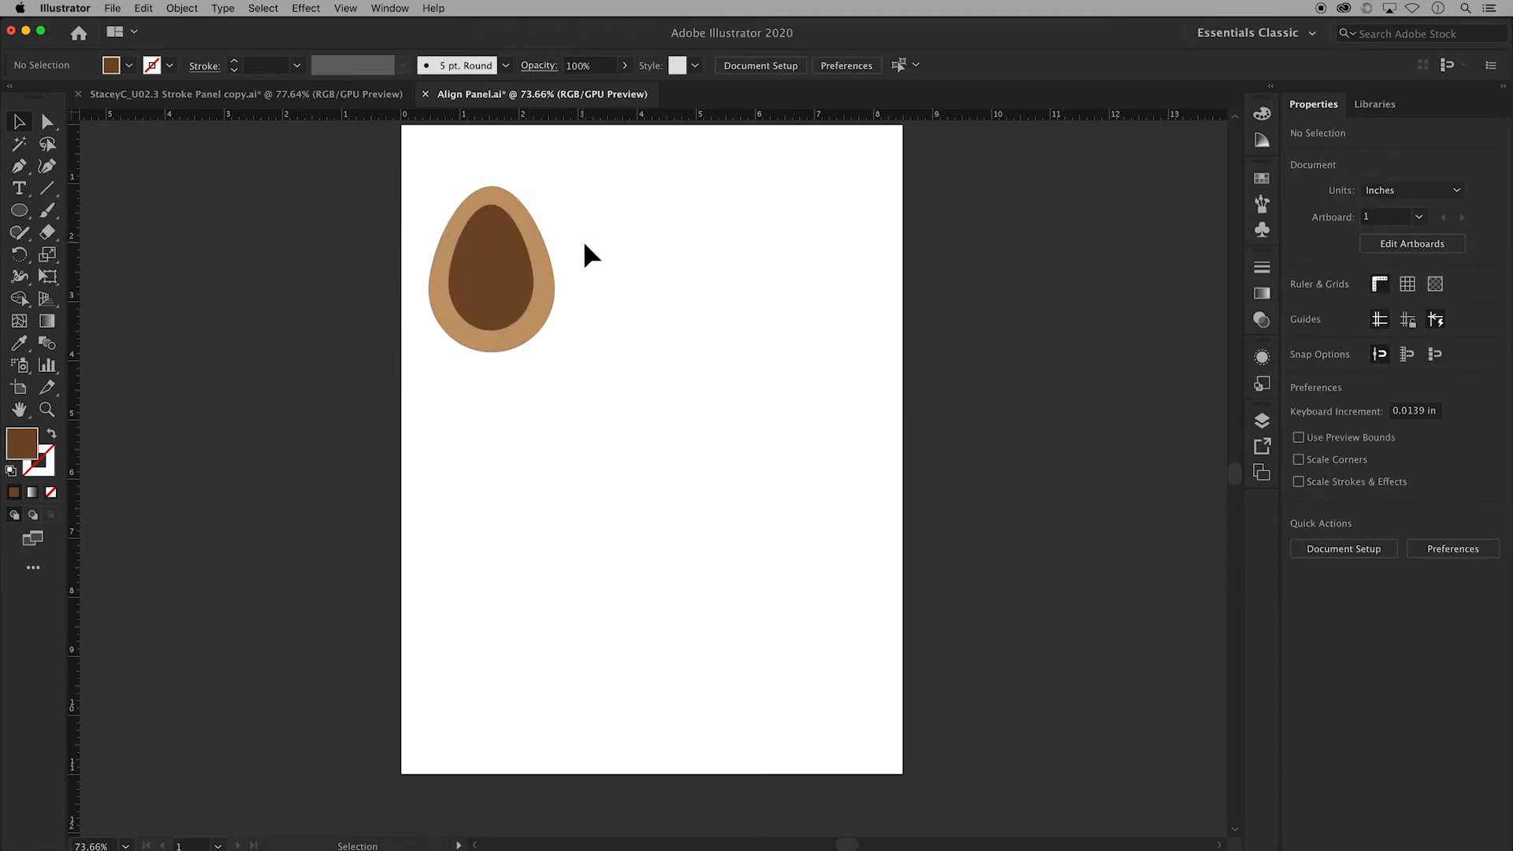
Select both eggs, make the tan egg the key object, and align their horizontal centres to it
drag(430, 171, 588, 383)
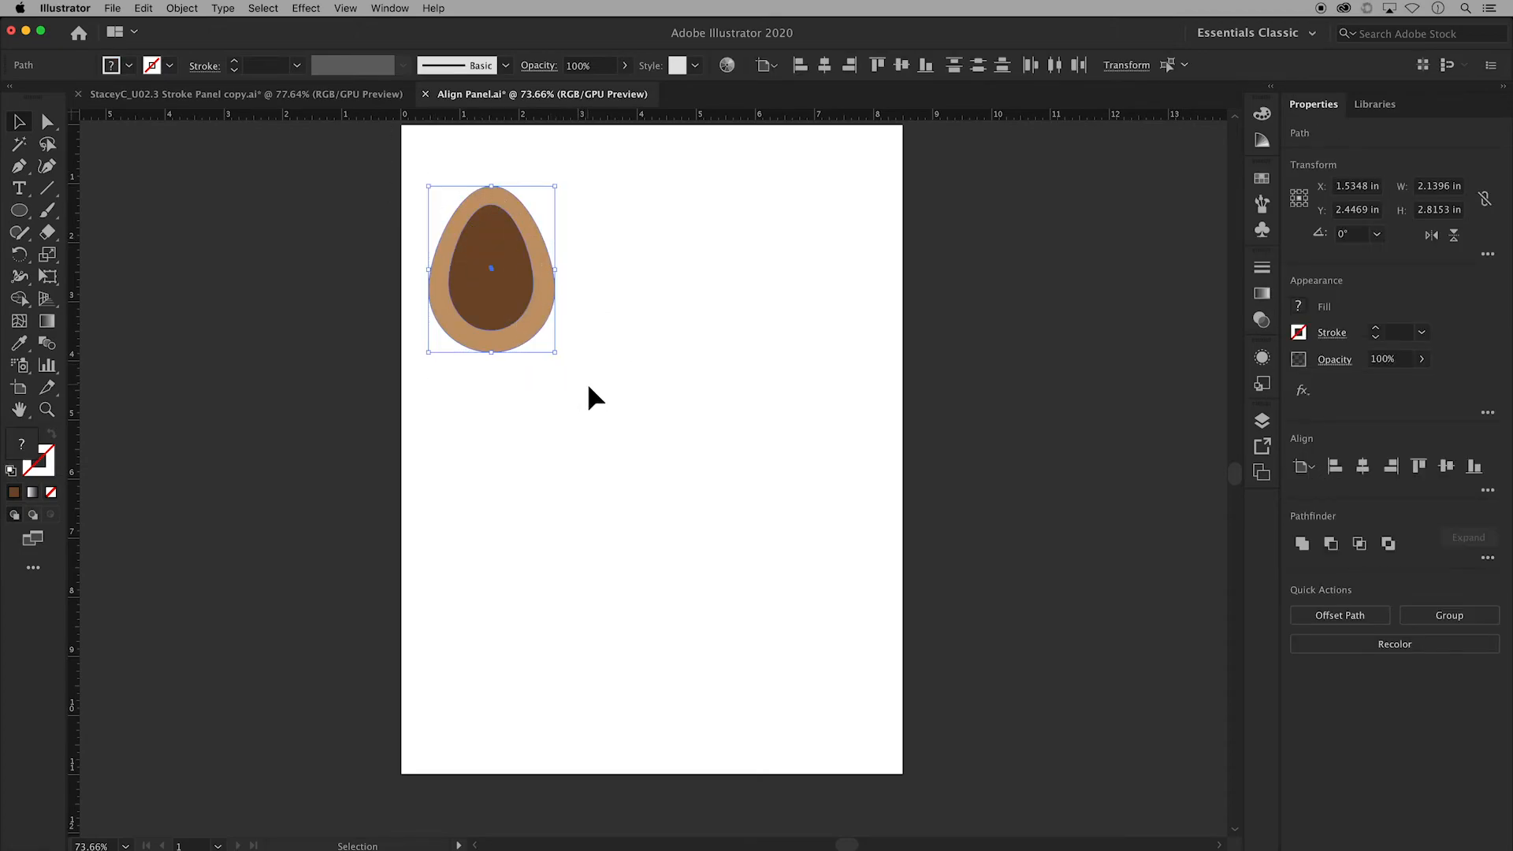
click(536, 329)
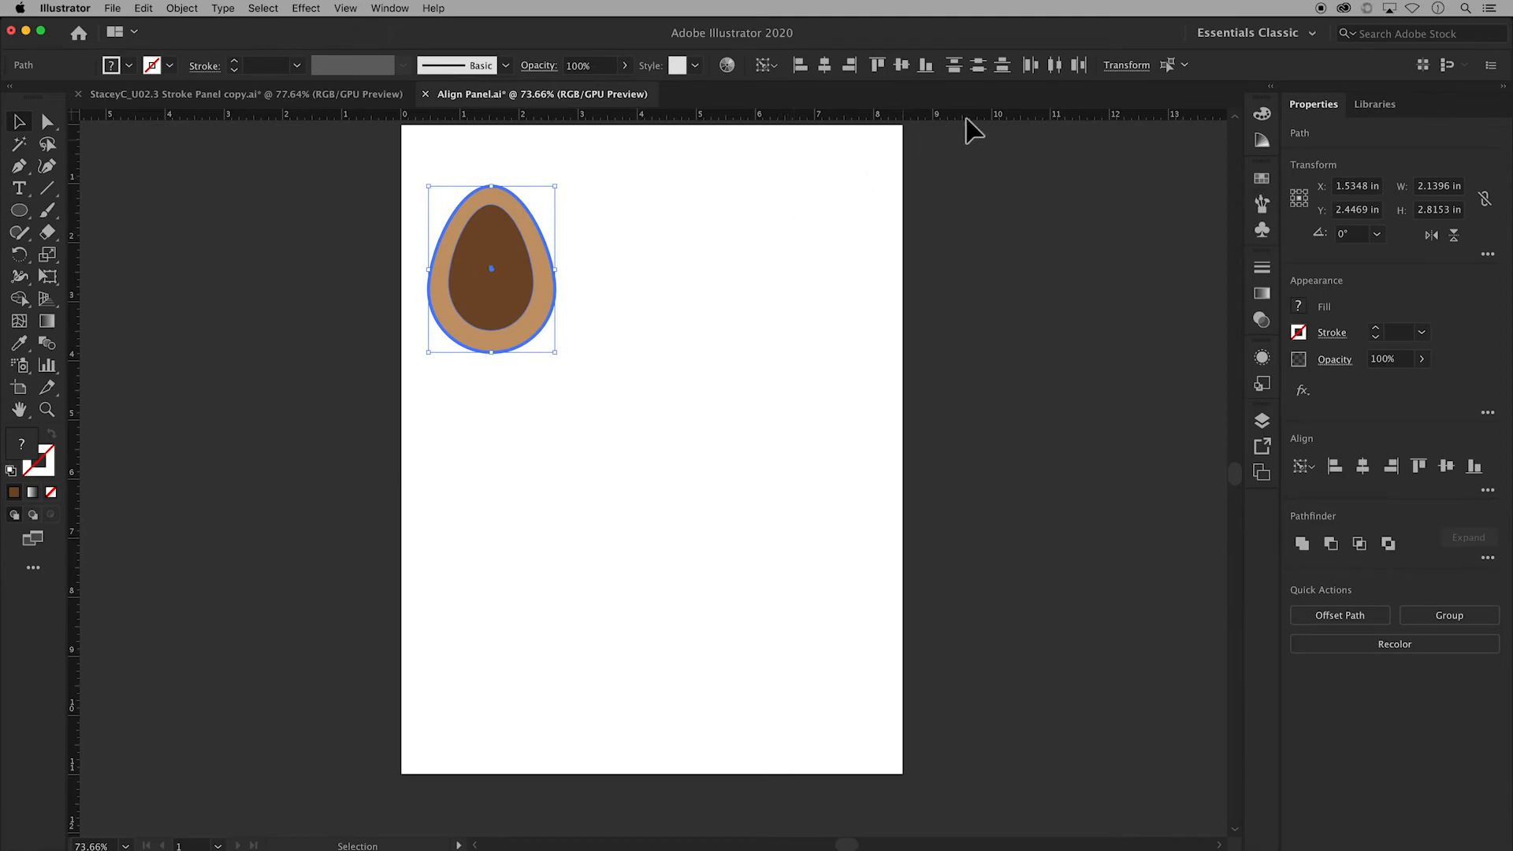
click(768, 66)
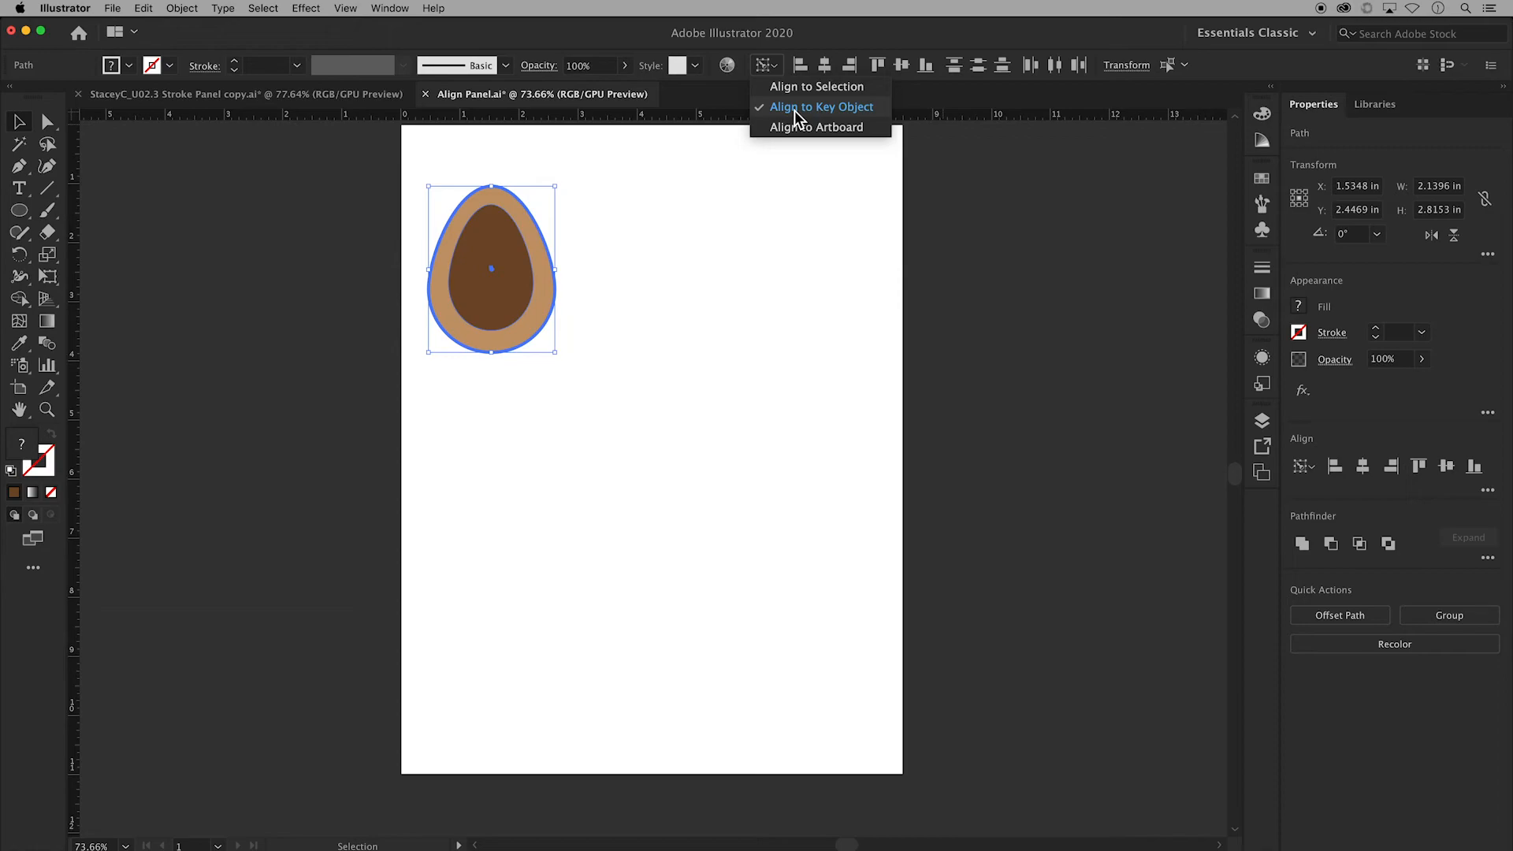
click(829, 68)
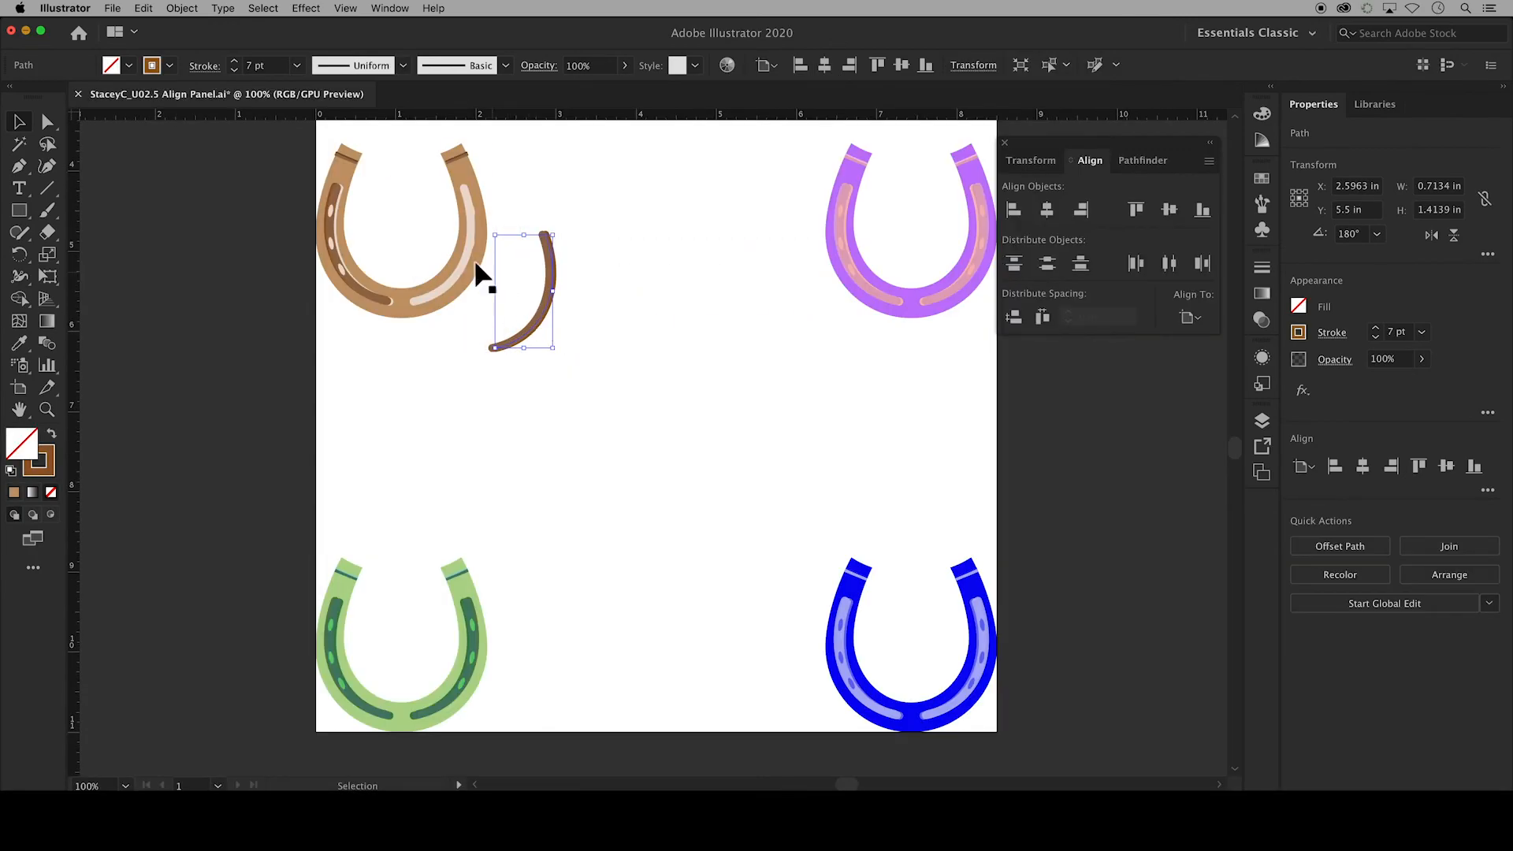
Pull the right-hand groove strokes, nail-hole ovals and end lines away from the brown horseshoe to separate its pieces
mouse_move(472, 261)
mouse_down()
mouse_move(545, 312)
mouse_move(529, 331)
mouse_move(549, 307)
mouse_up()
drag(473, 211, 551, 256)
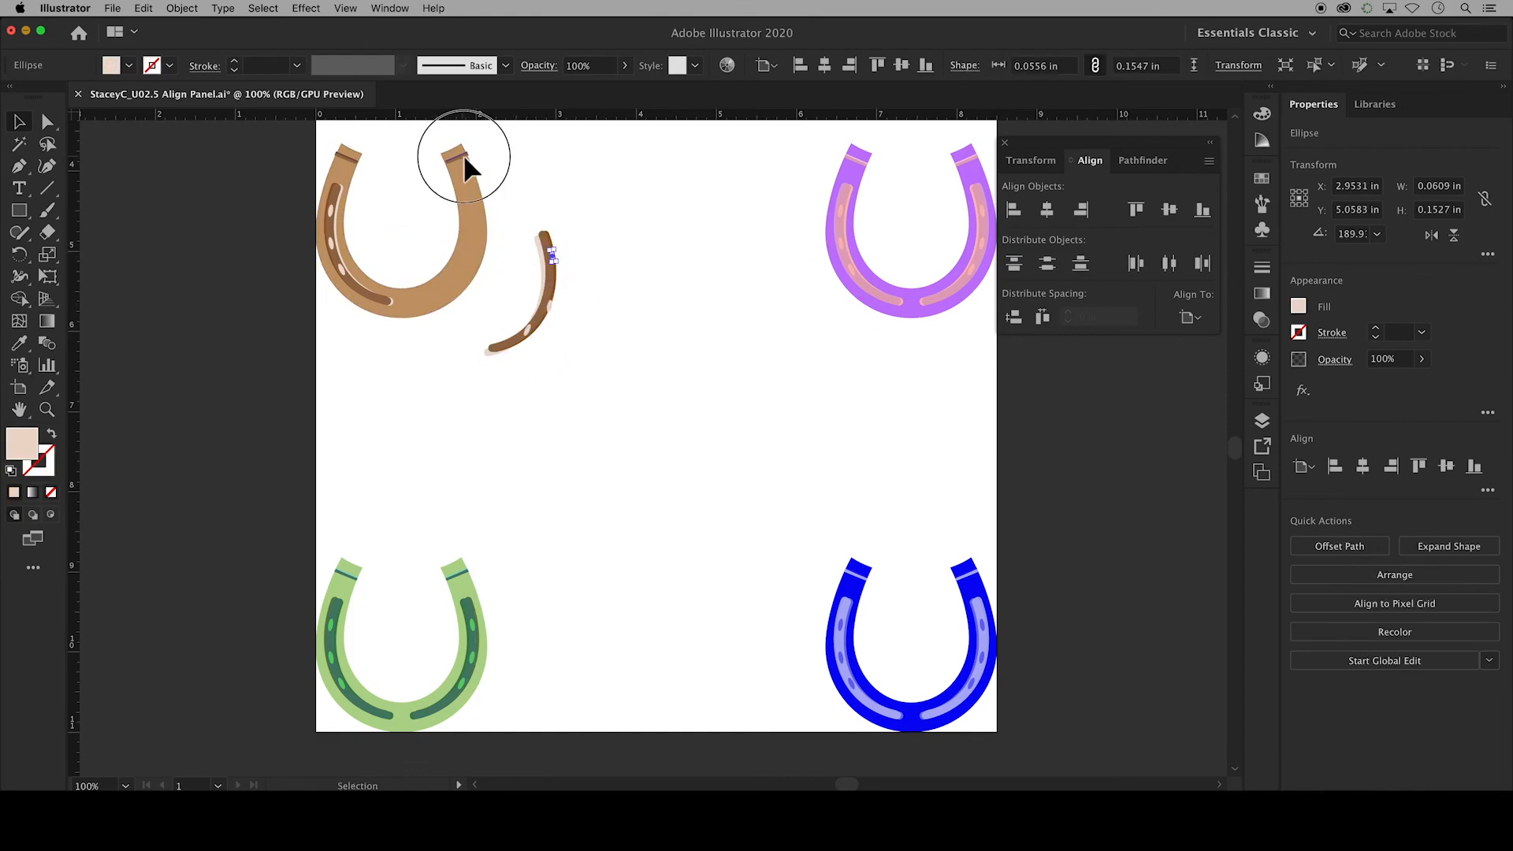
drag(464, 155, 484, 148)
click(598, 192)
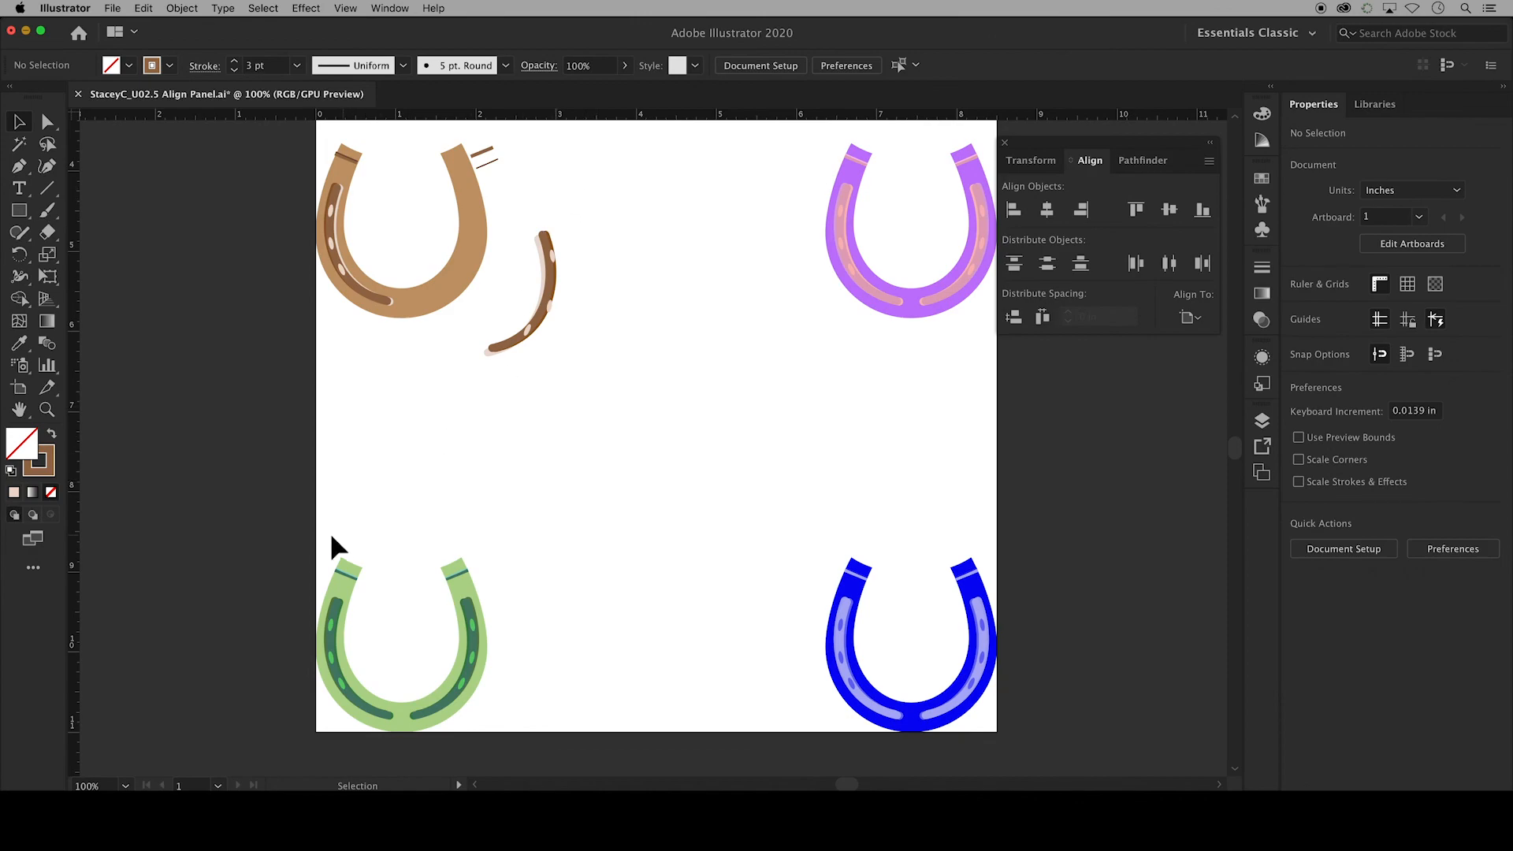
Start Recolor Artwork on the green horseshoe and try the Complementary 2 harmony rule
drag(331, 537, 534, 744)
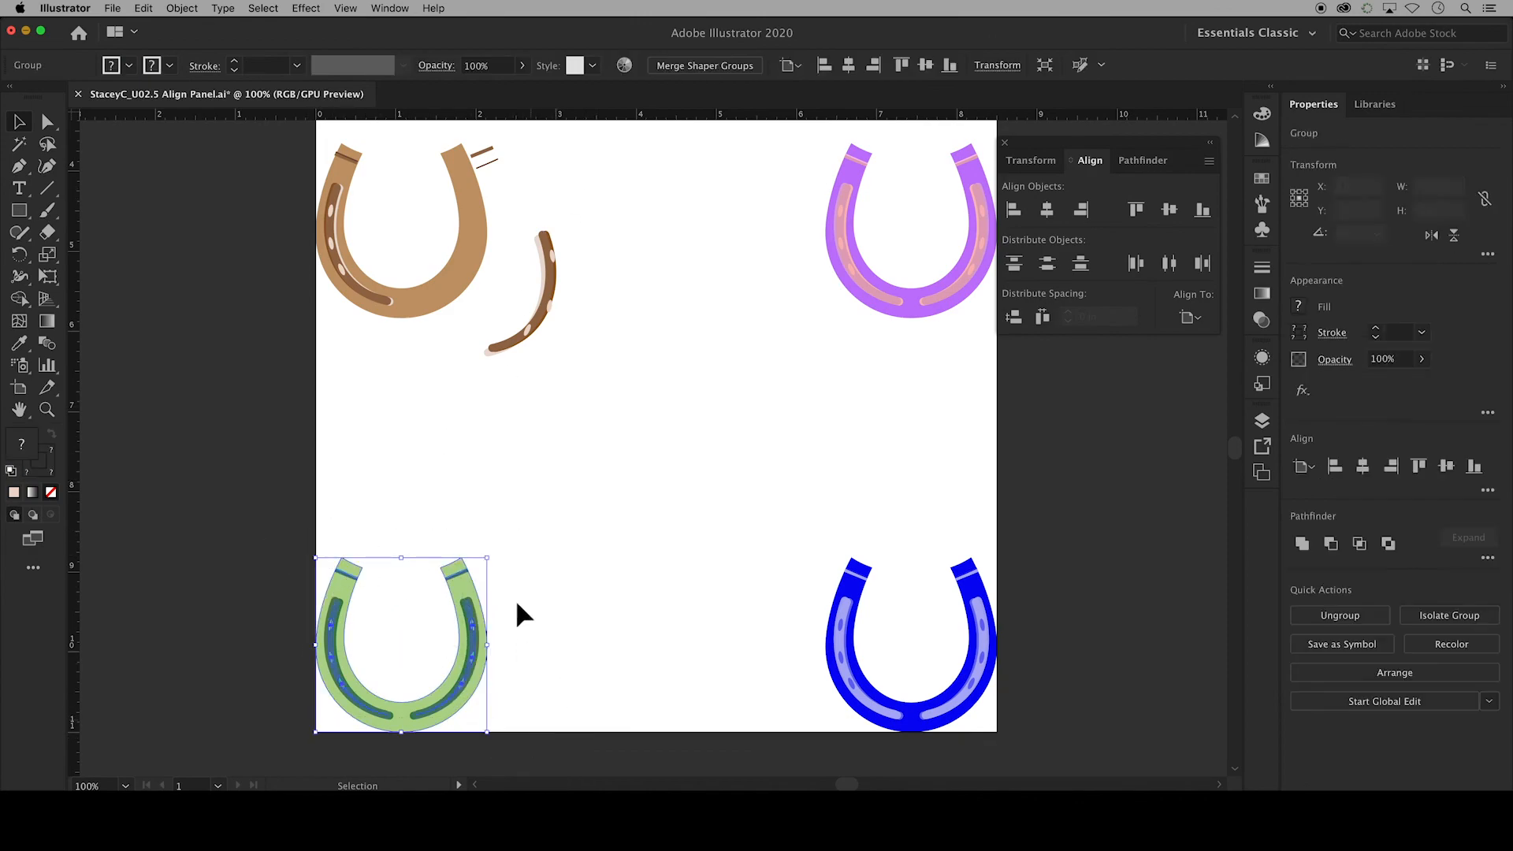
click(144, 10)
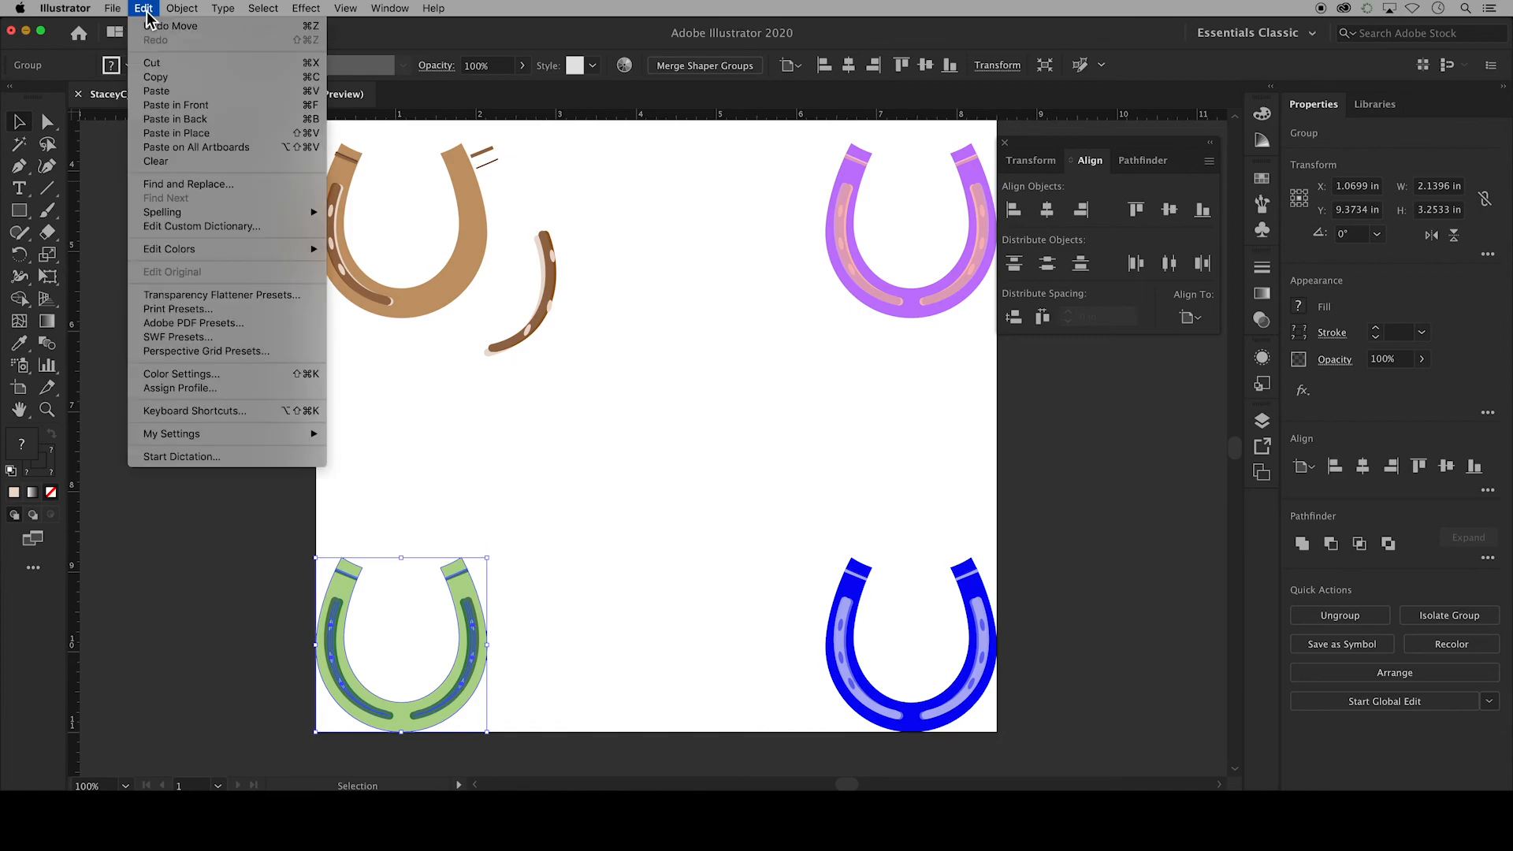
mouse_move(215, 252)
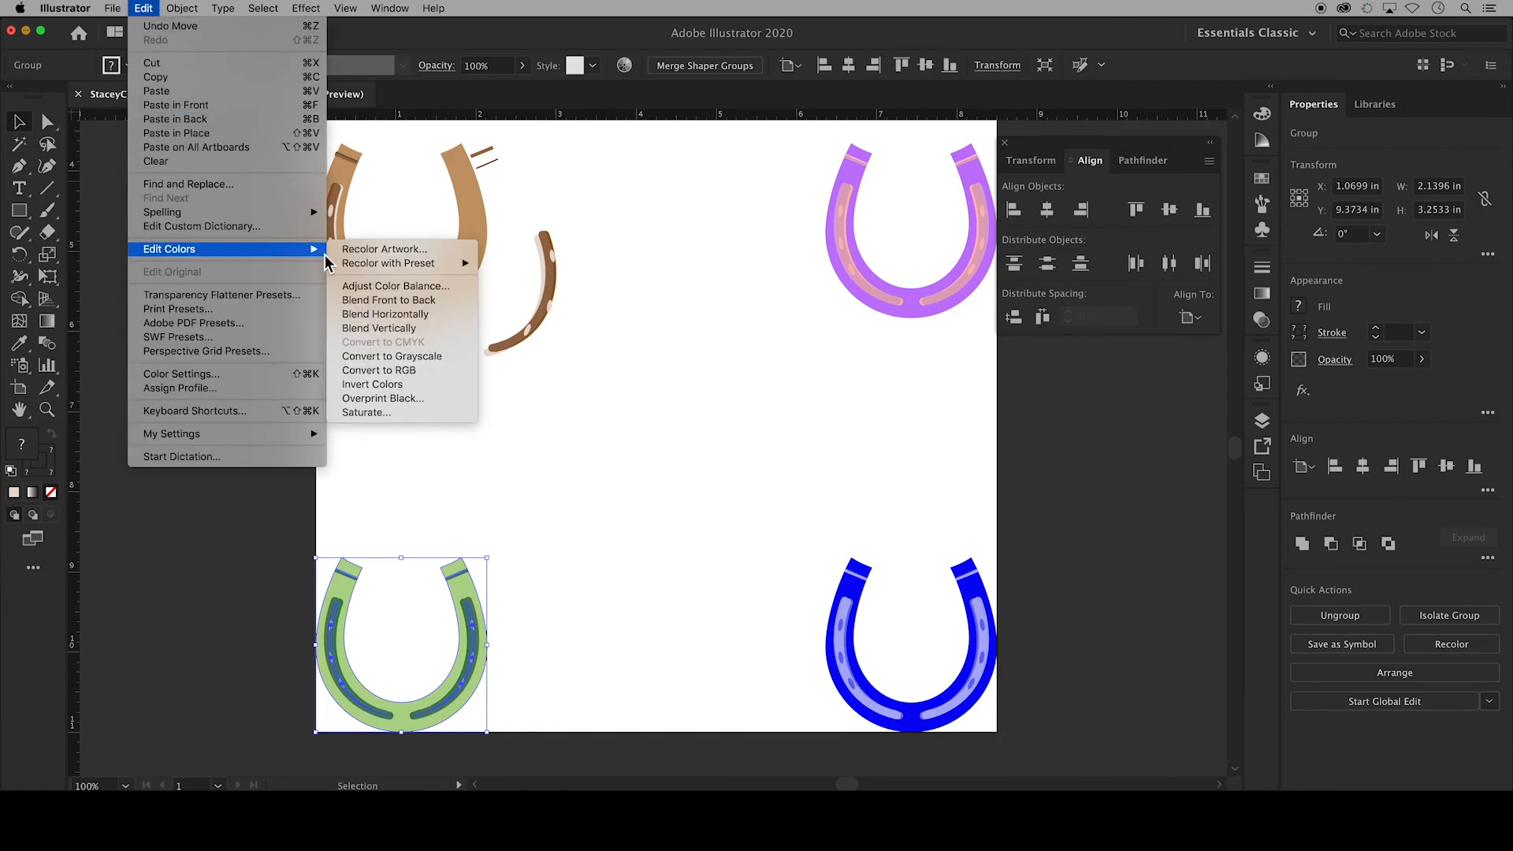
click(373, 250)
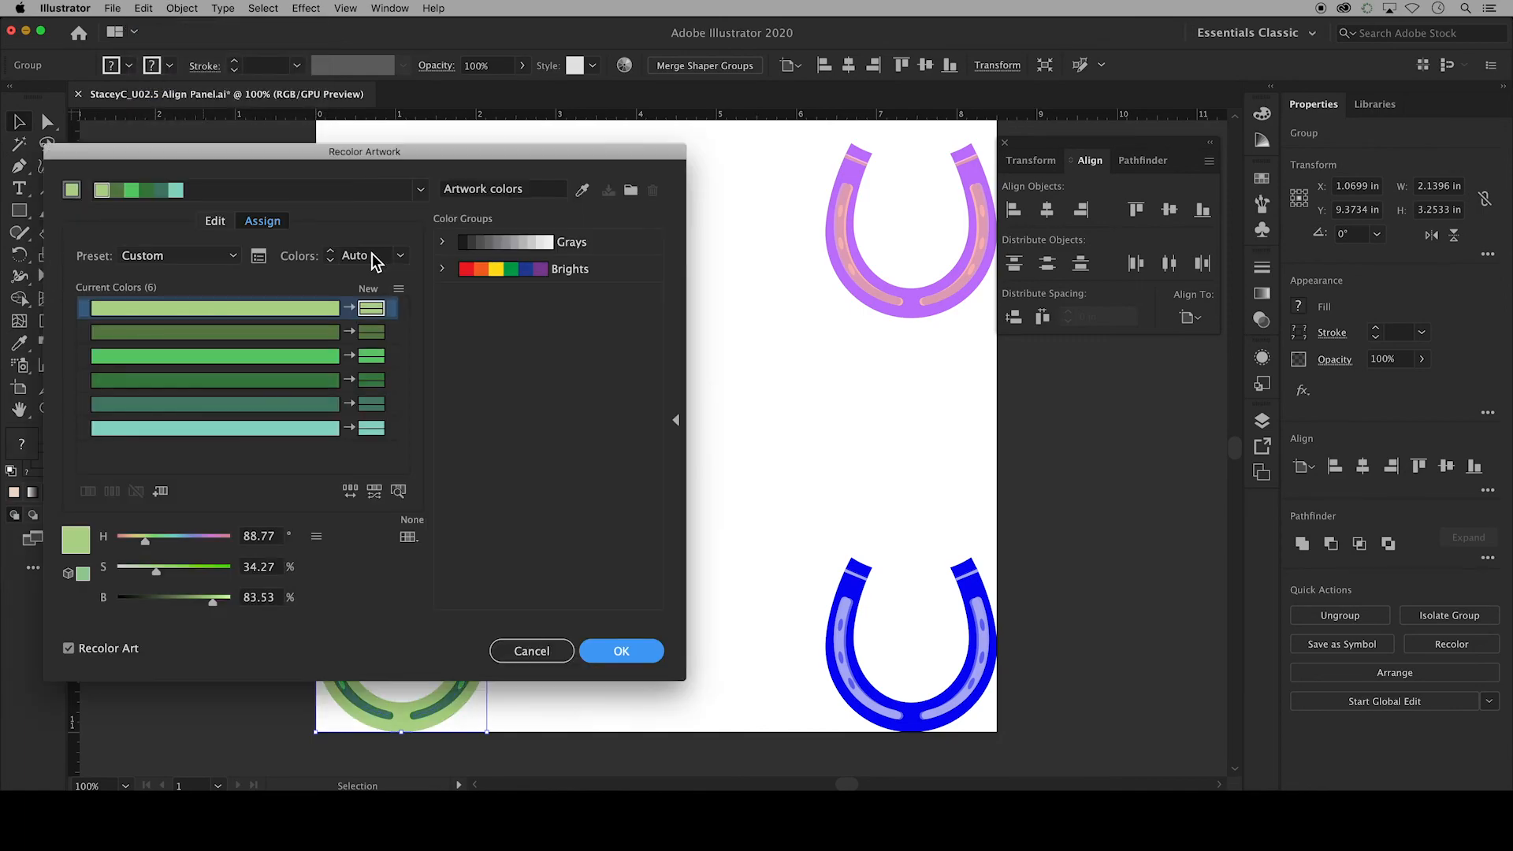
drag(310, 154, 877, 150)
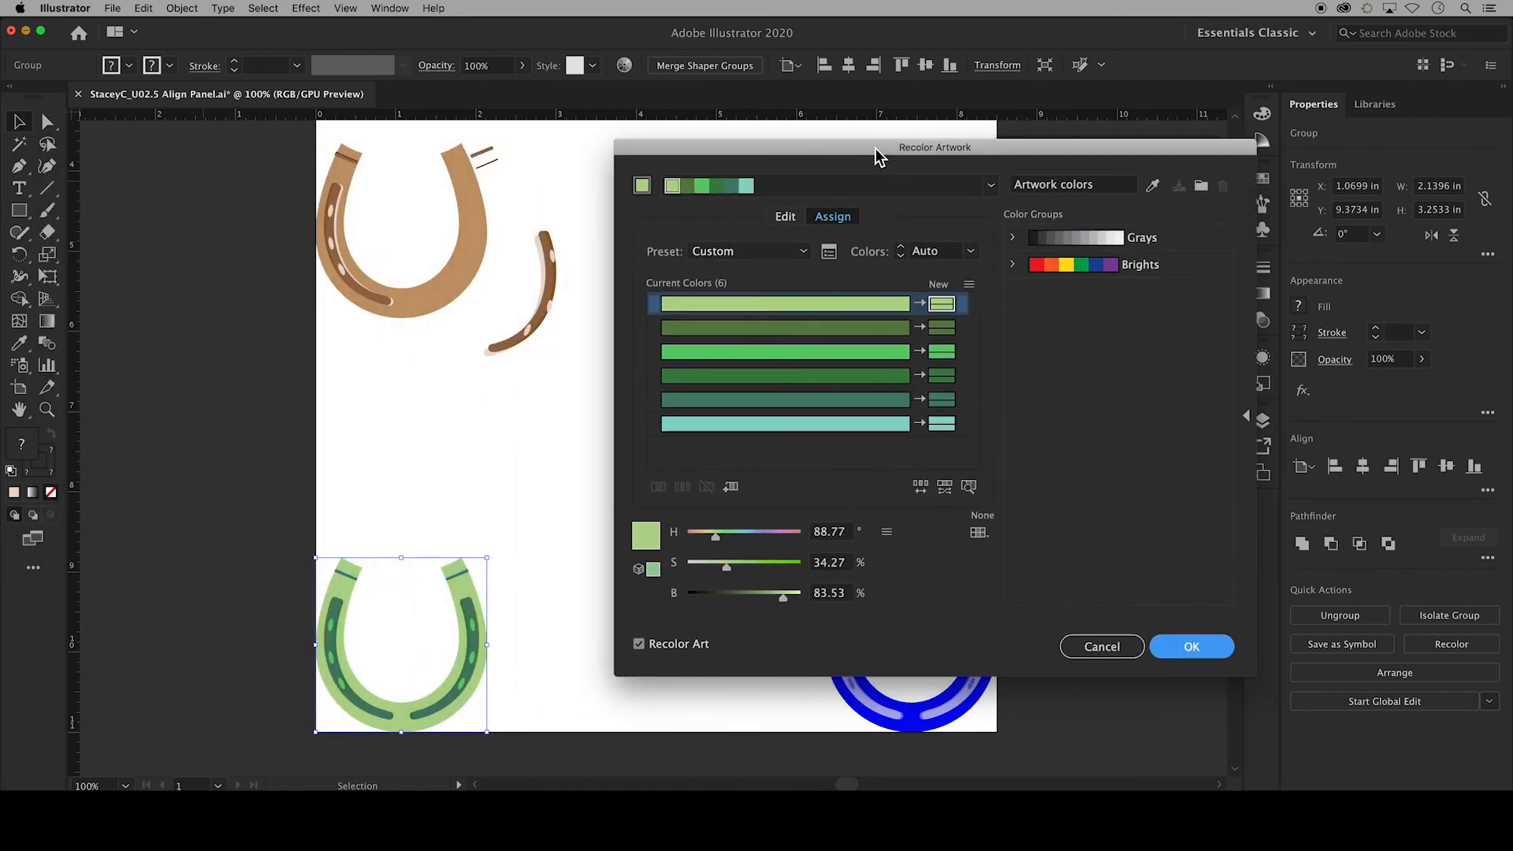
click(995, 186)
click(891, 256)
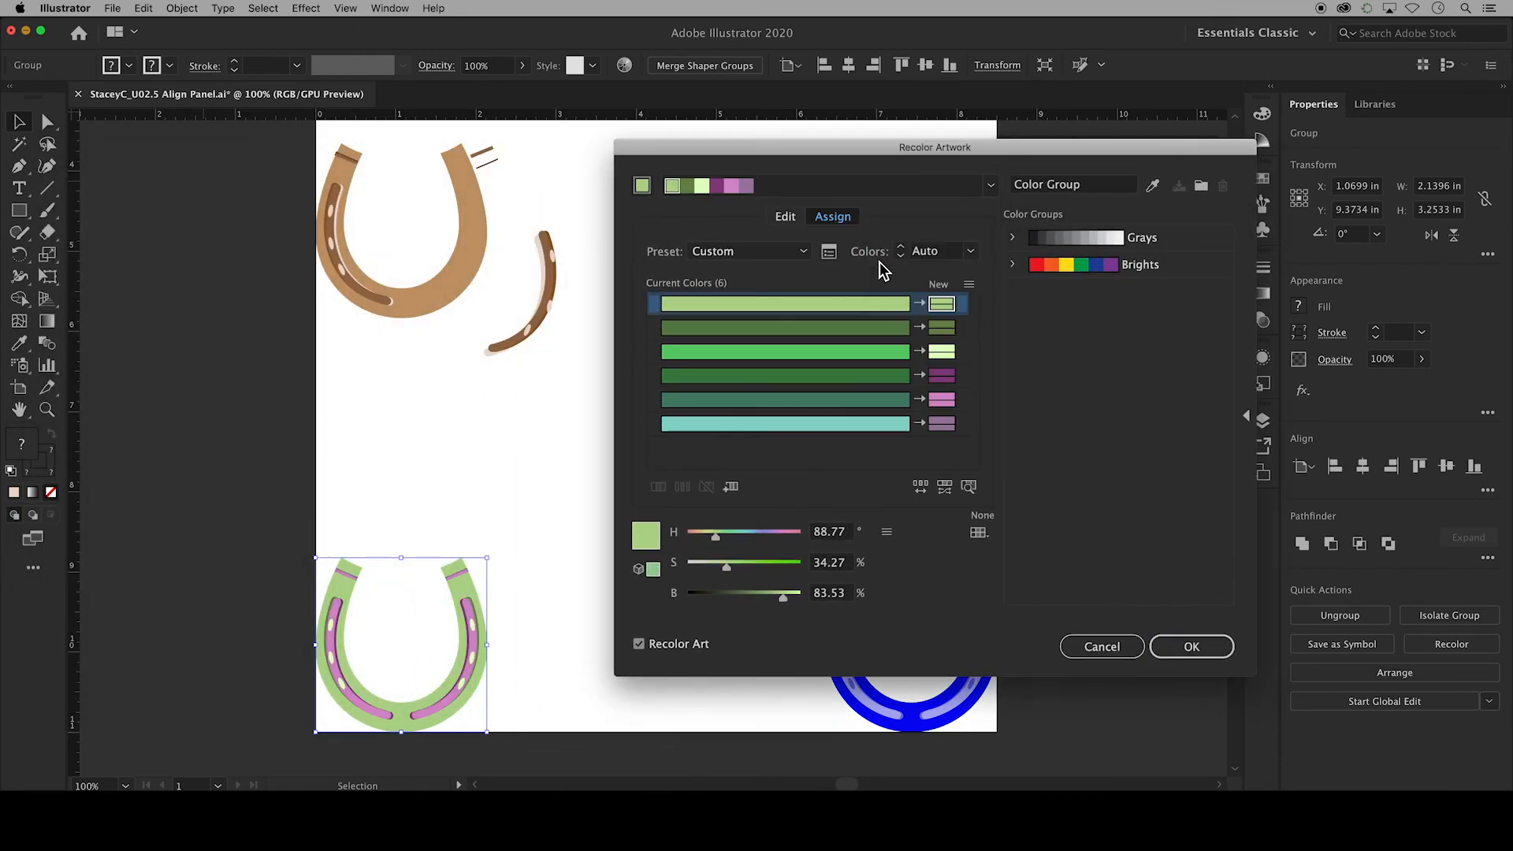
Try the Tetrad and High Contrast 2 harmony rules on the green horseshoe, then cancel the recolouring
click(992, 186)
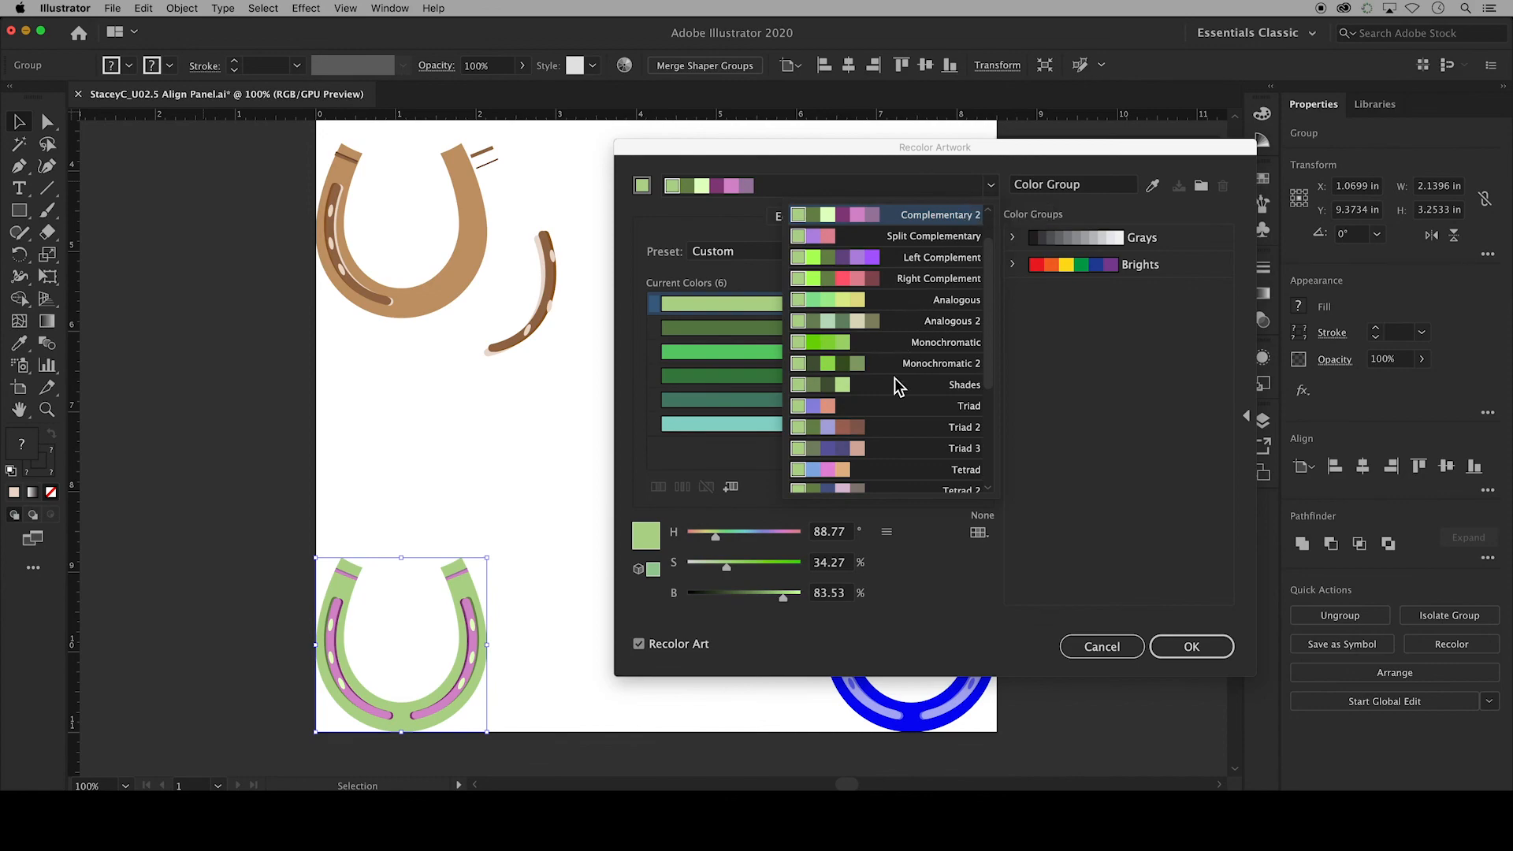
click(886, 473)
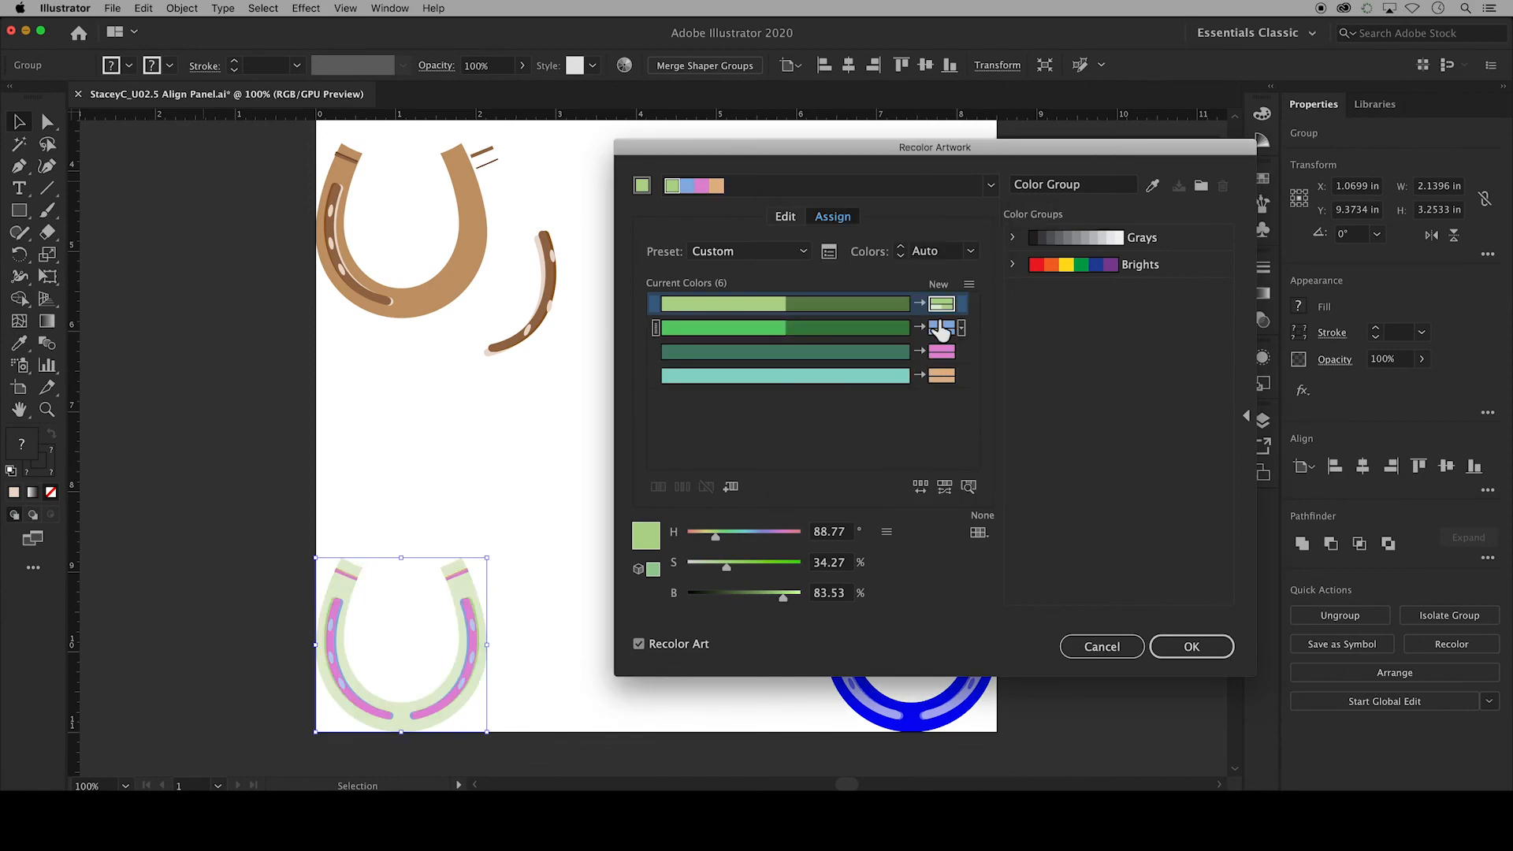
click(990, 186)
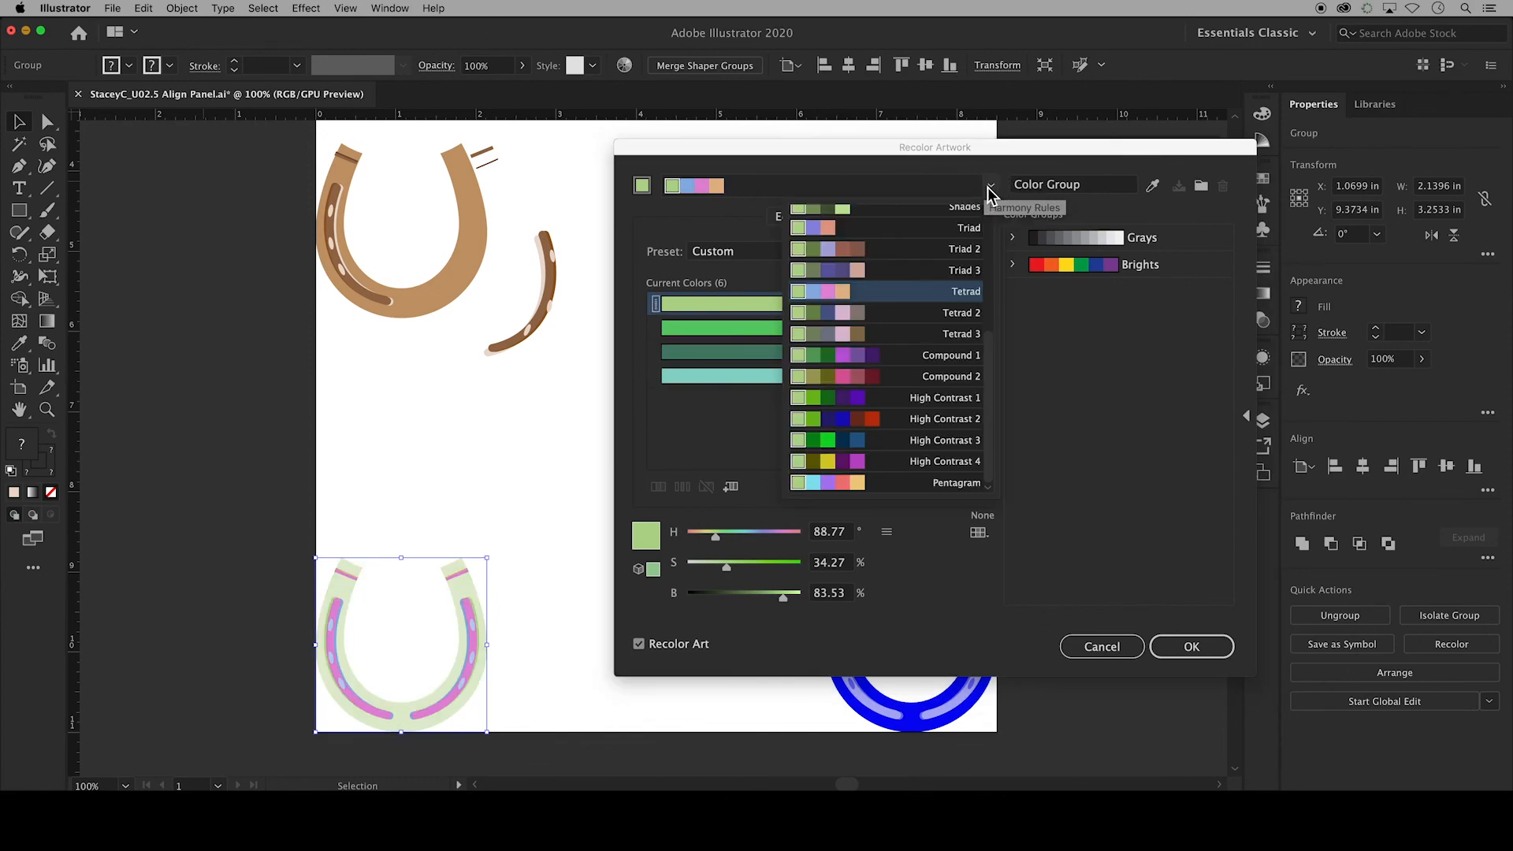
click(887, 423)
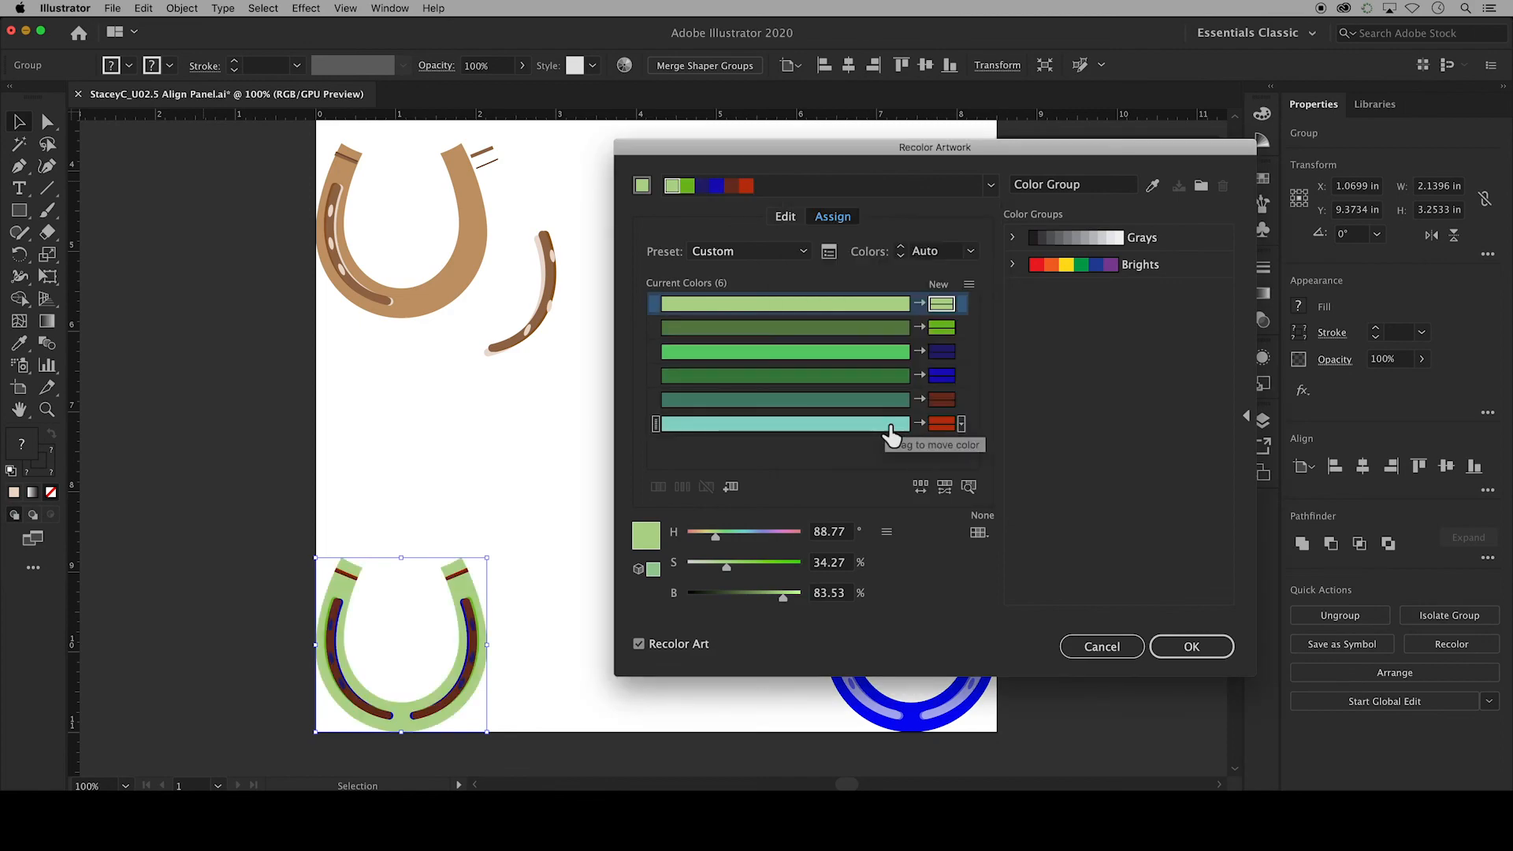
click(1086, 641)
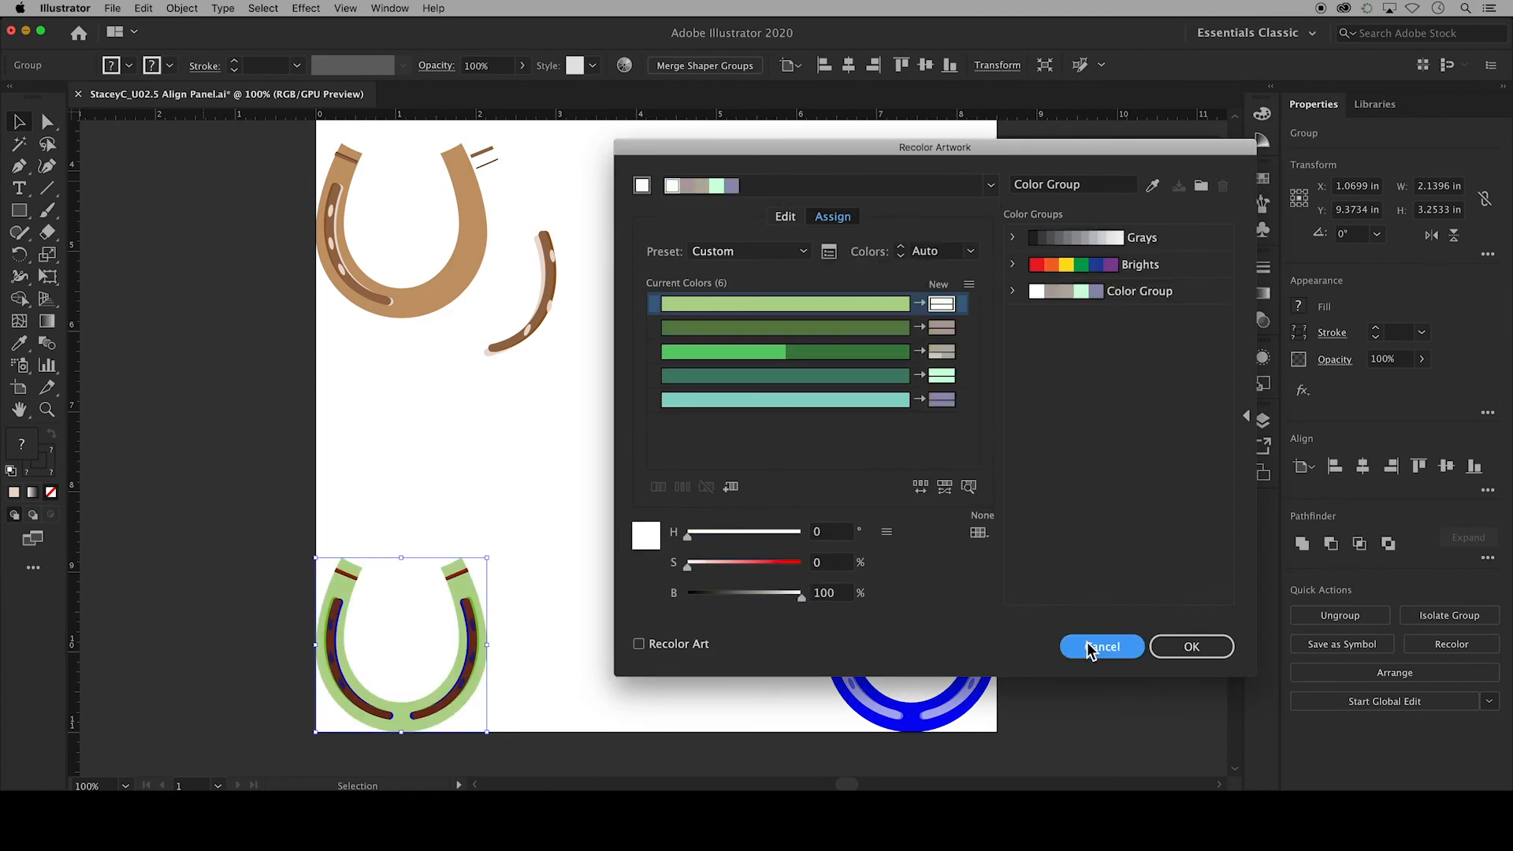